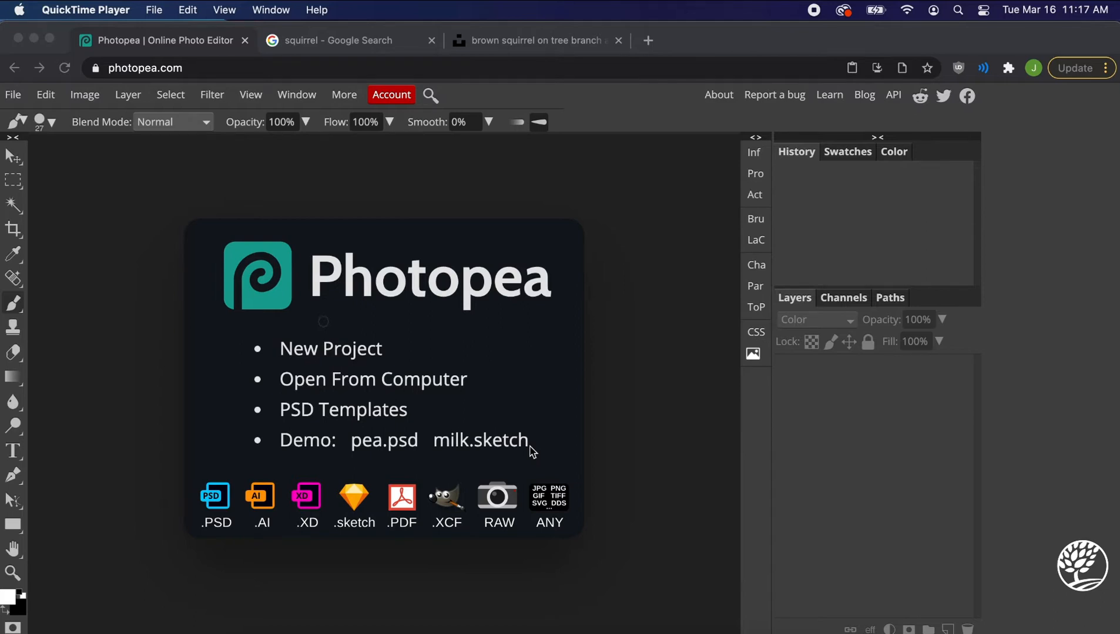
Open the black-and-white squirrel PNG from the Downloads folder.
left_click(386, 386)
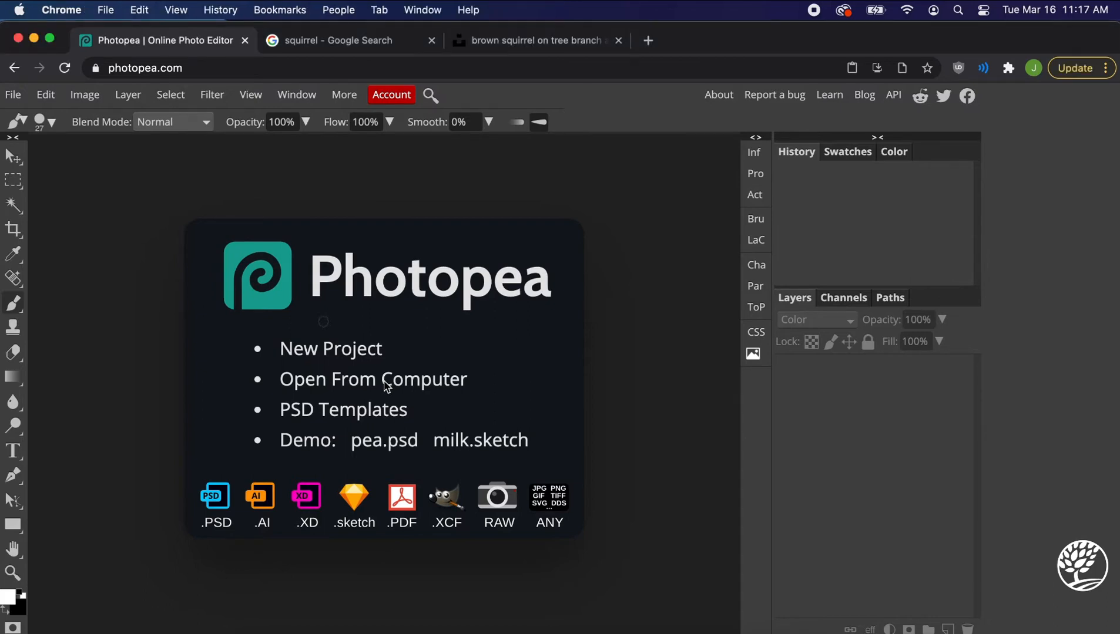
left_click(386, 381)
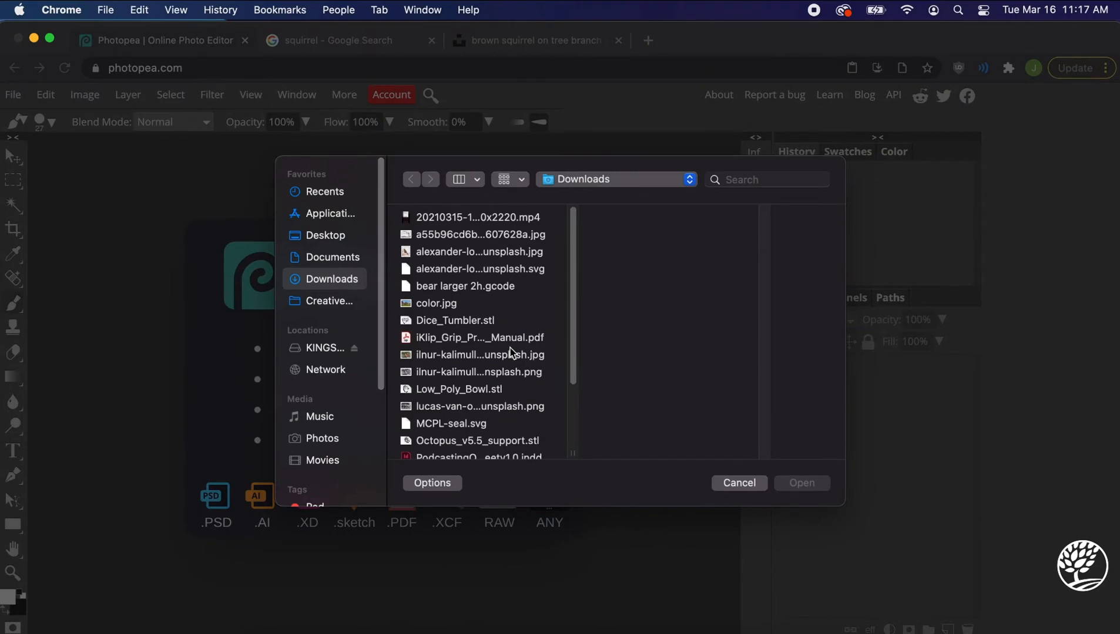
left_click(484, 377)
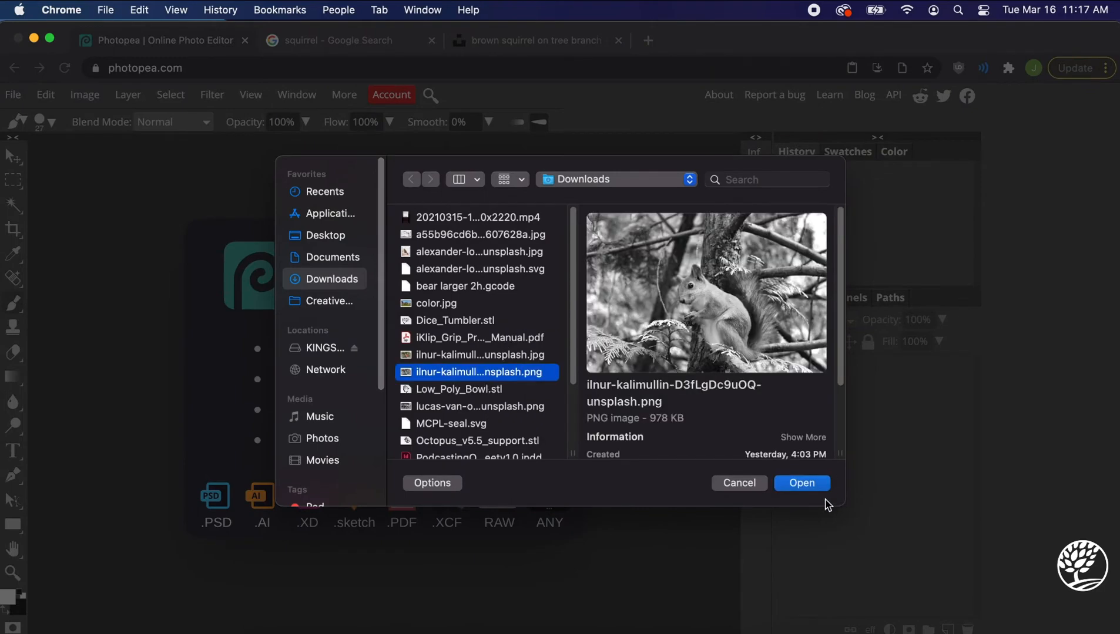
left_click(813, 483)
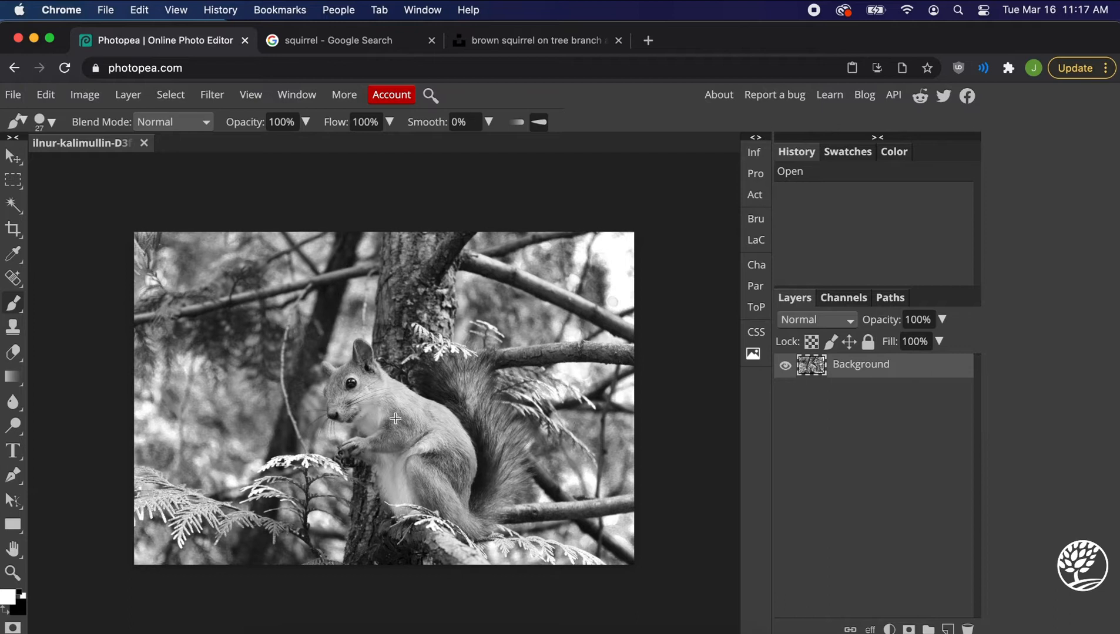
scroll(395, 419, "up", 5)
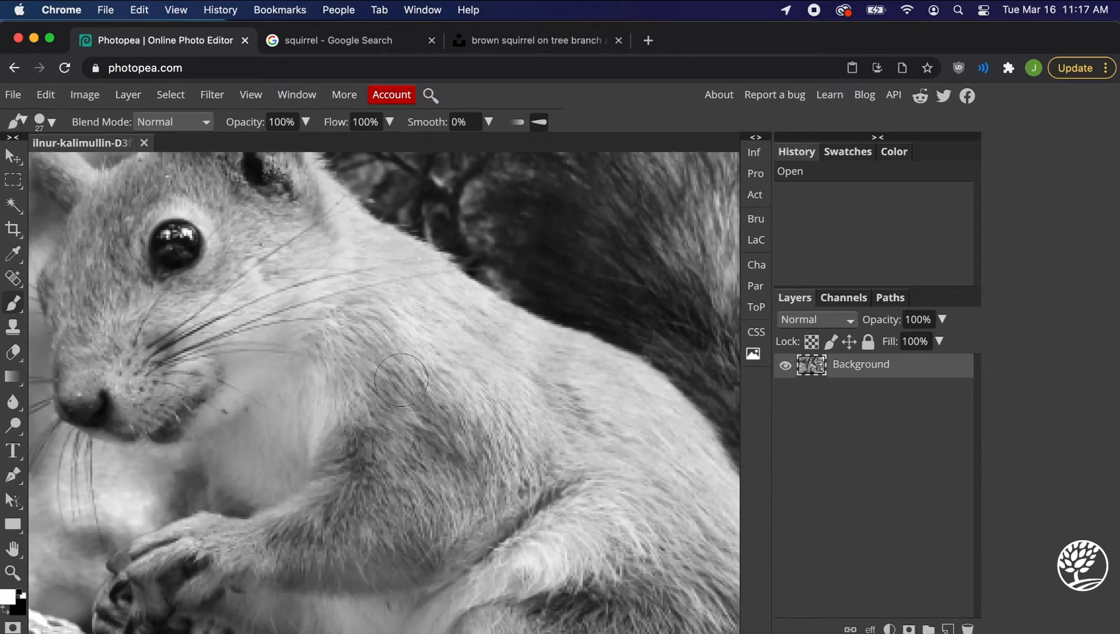
scroll(399, 379, "down", 5)
scroll(399, 379, "down", 3)
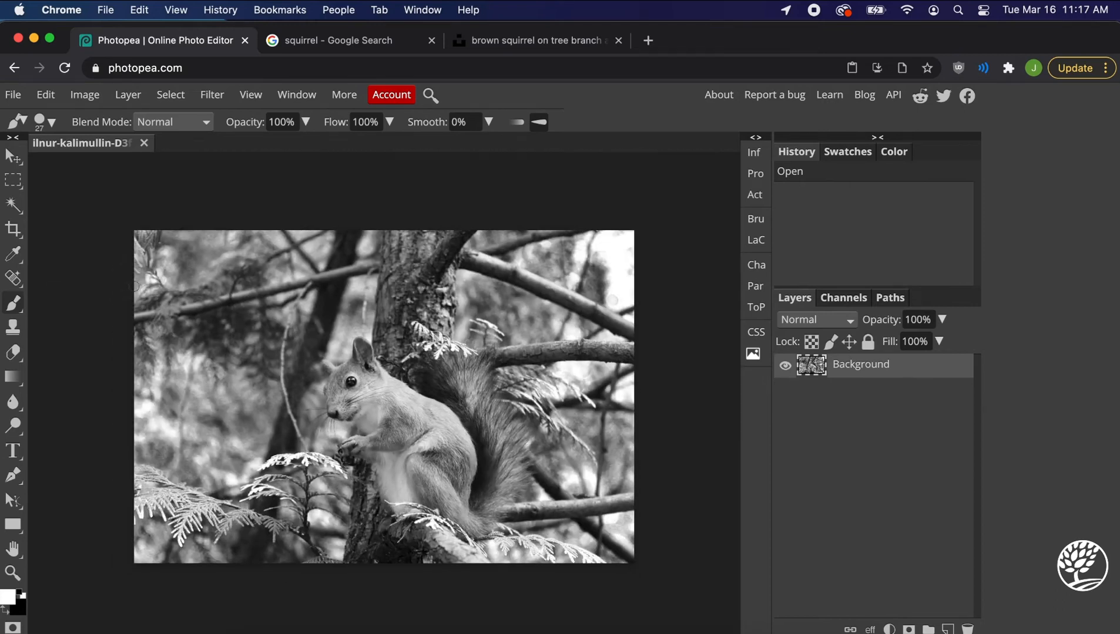
Add a Color Fill layer in yellow cfbb11 above the squirrel photo and toggle its visibility off and on.
left_click(13, 156)
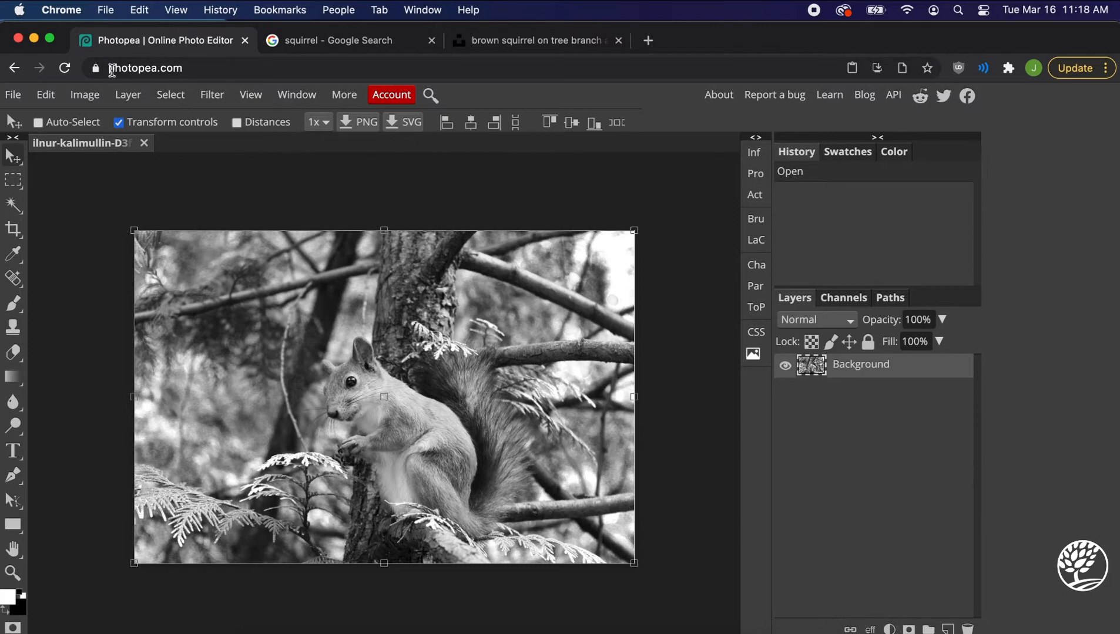
left_click(127, 96)
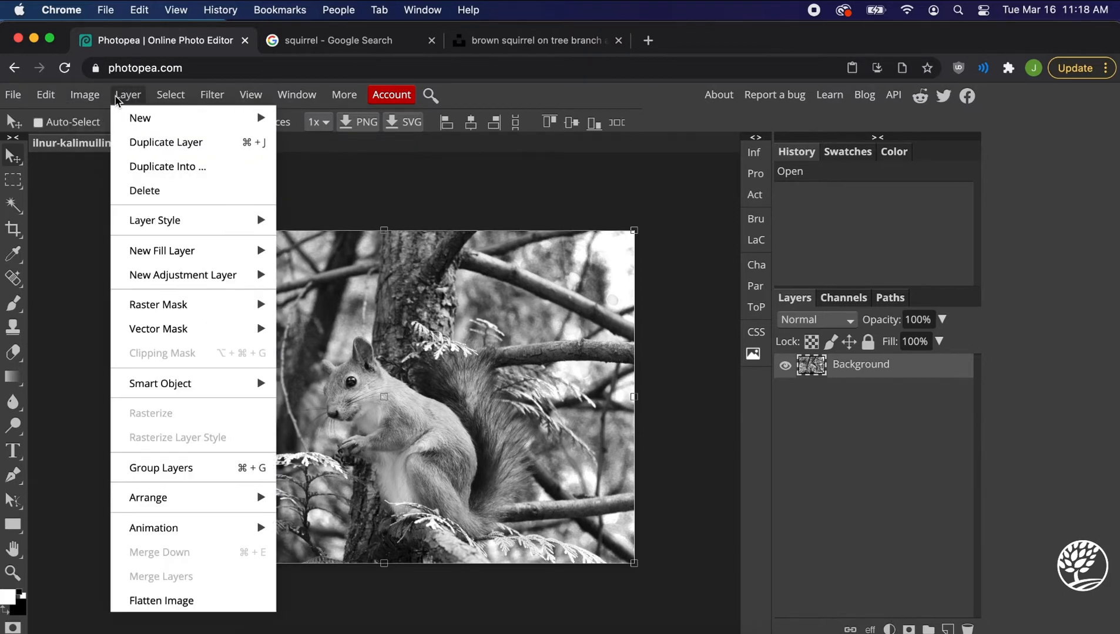
left_click(811, 632)
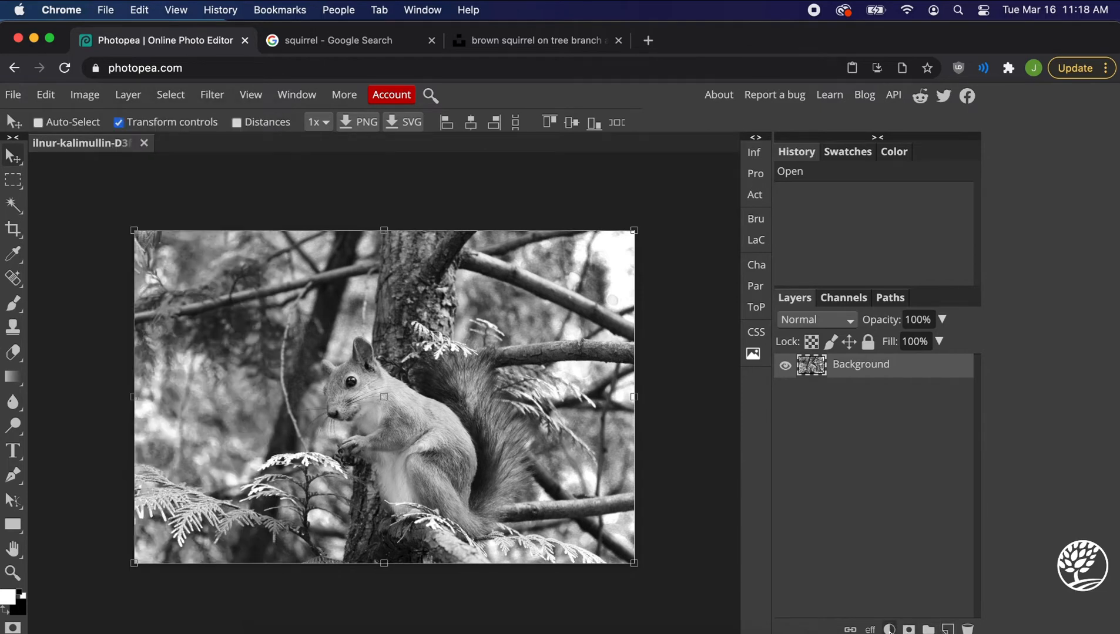
left_click(889, 629)
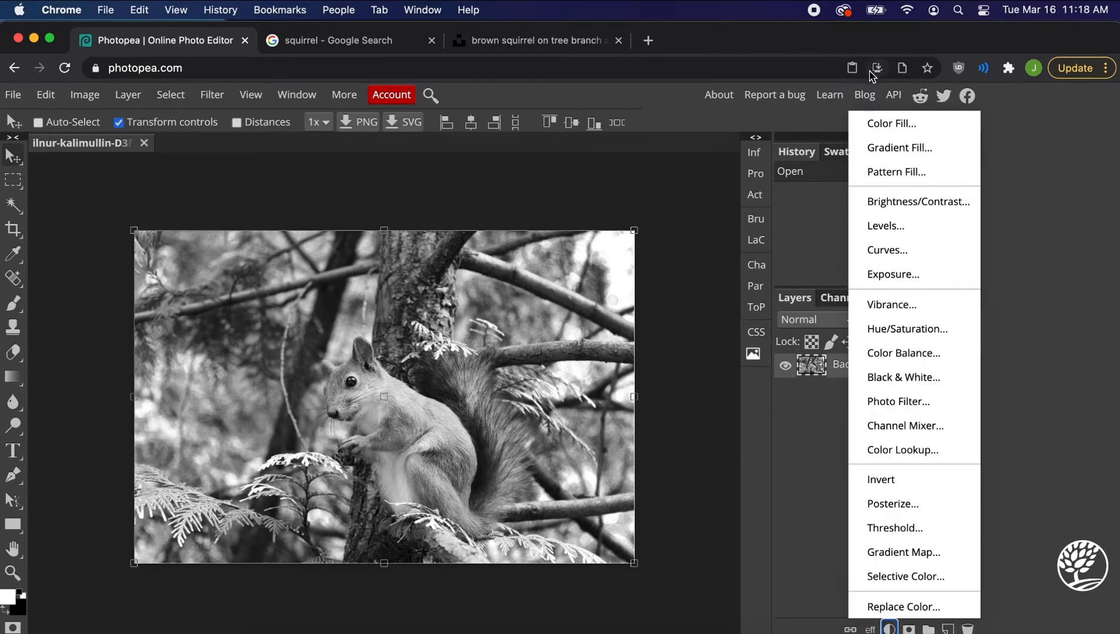
left_click(892, 123)
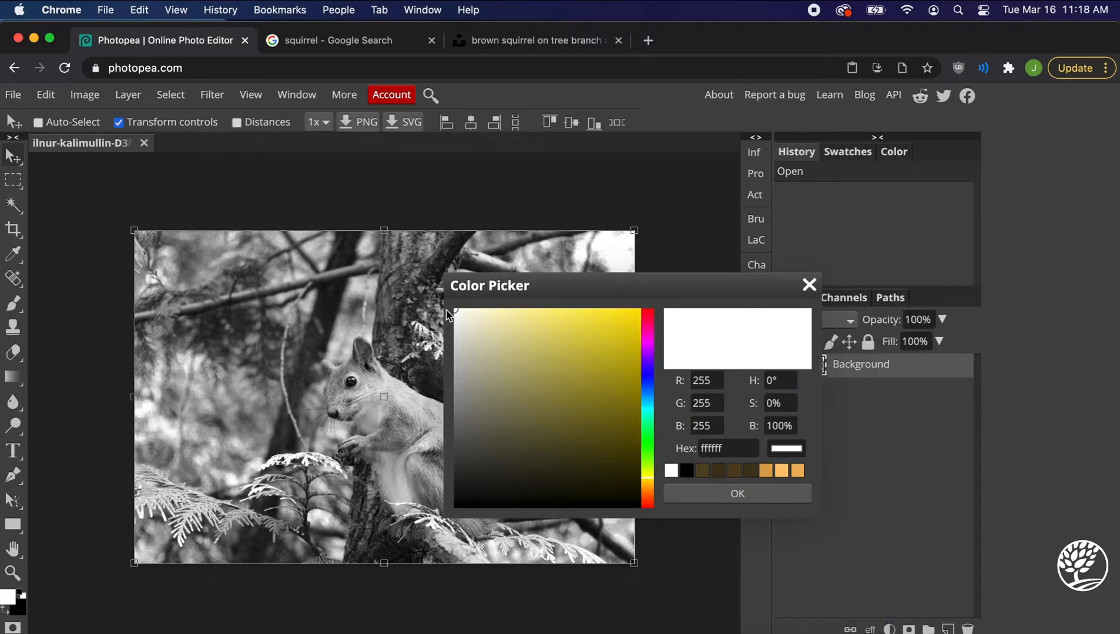
left_click_drag(566, 362, 624, 345)
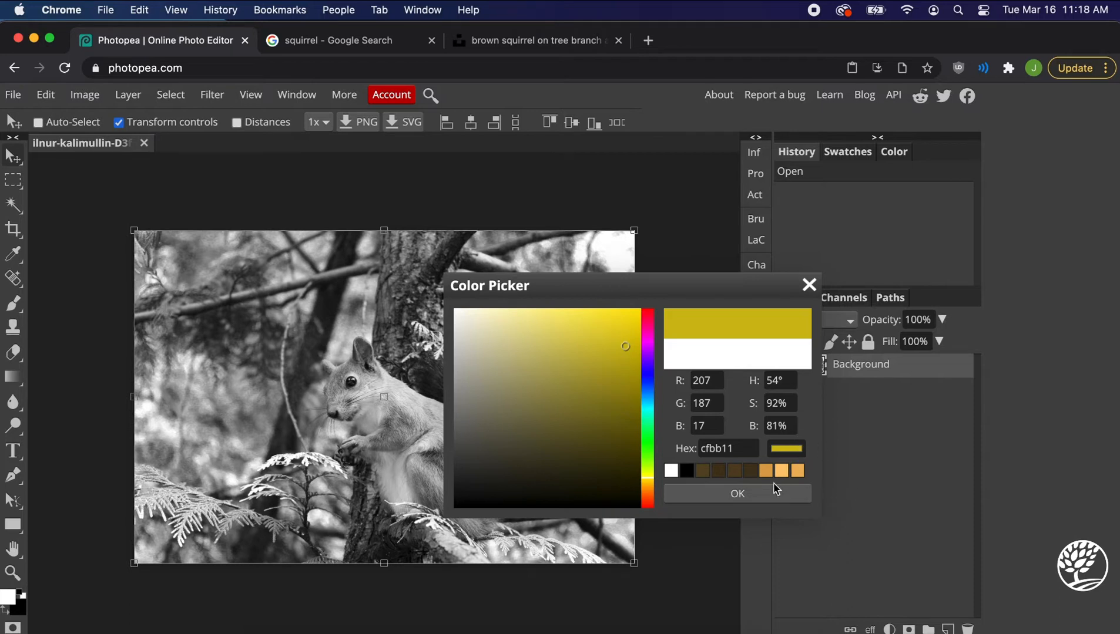
left_click(762, 497)
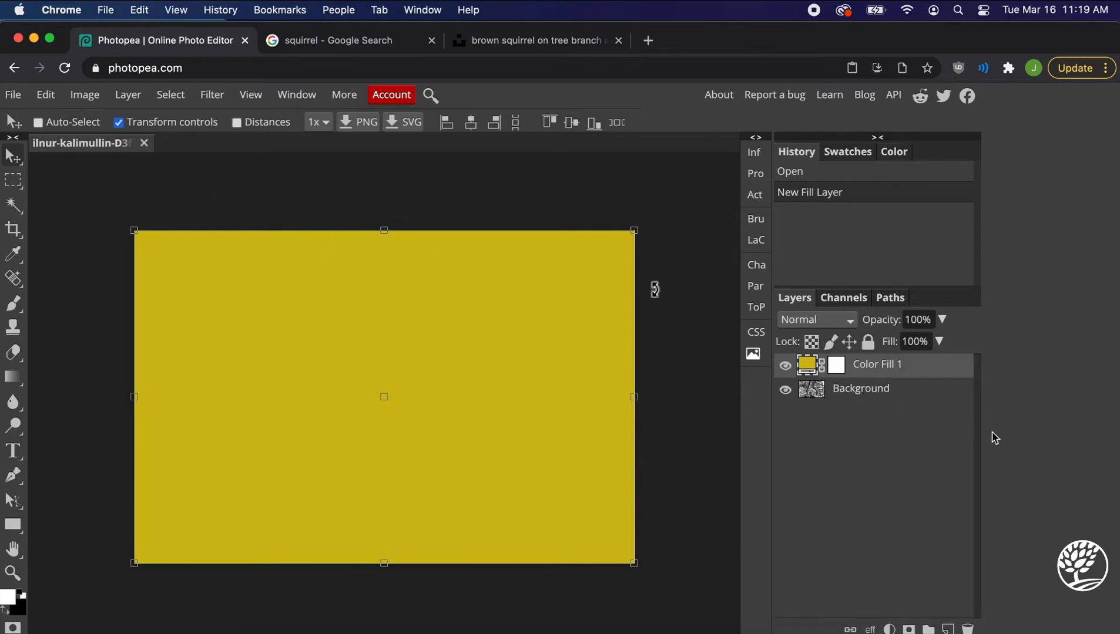
left_click(786, 366)
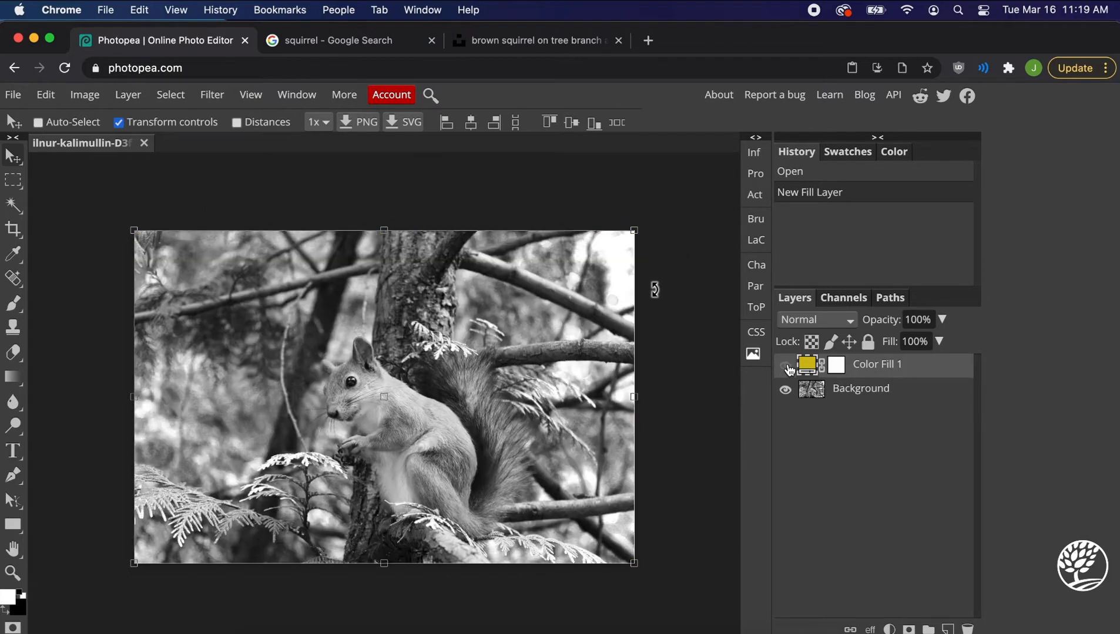
left_click(788, 366)
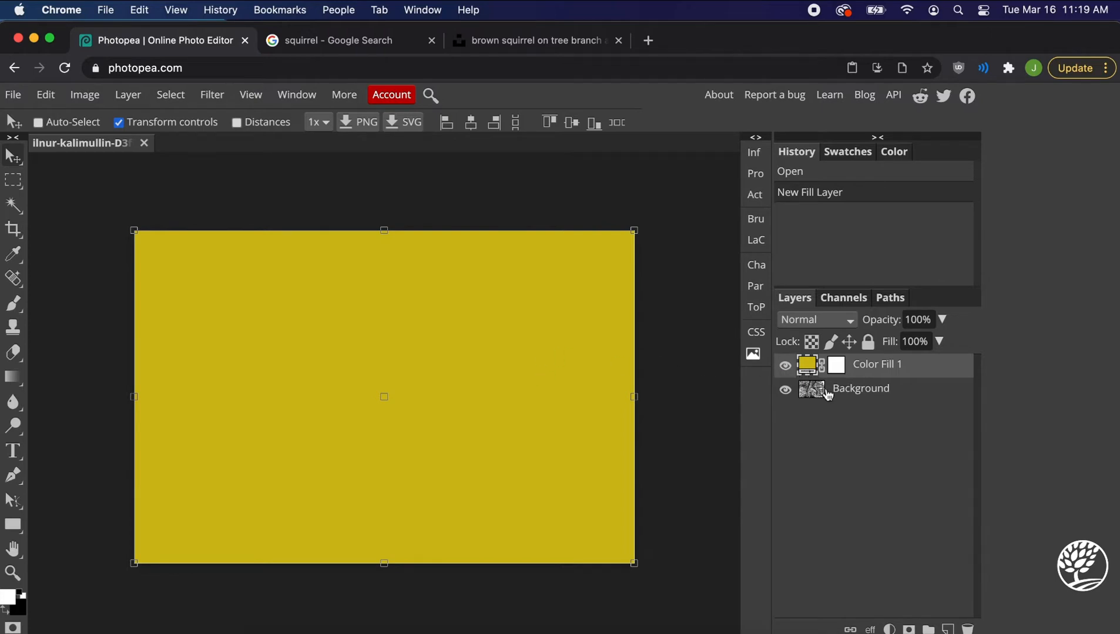
Try the Lighten blend mode on the yellow color fill layer.
left_click(850, 322)
scroll(849, 422, "down", 7)
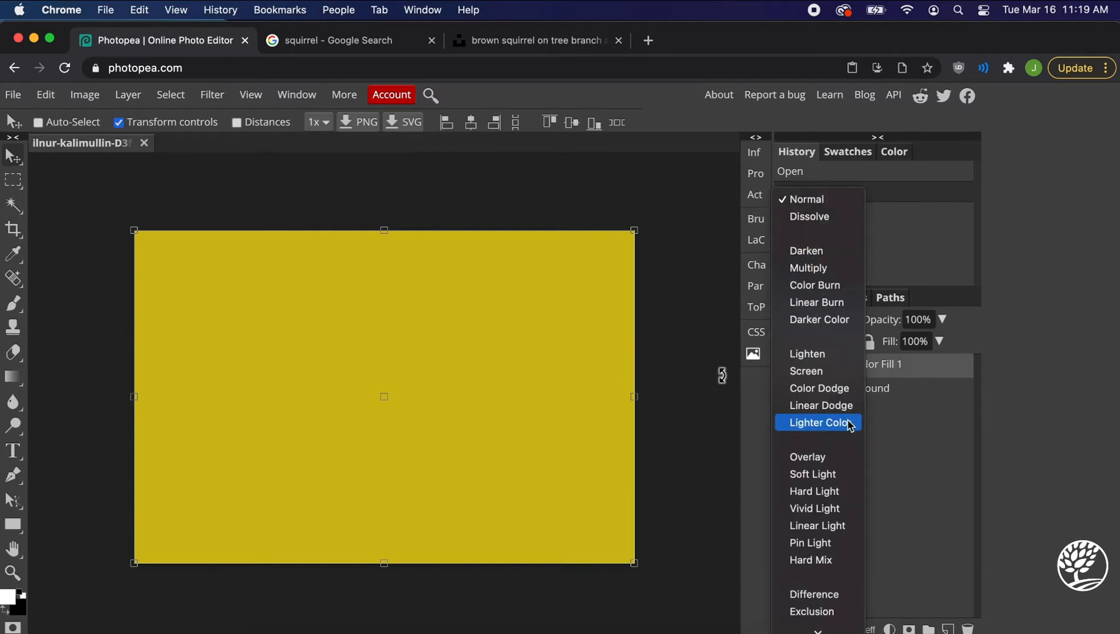
left_click(916, 461)
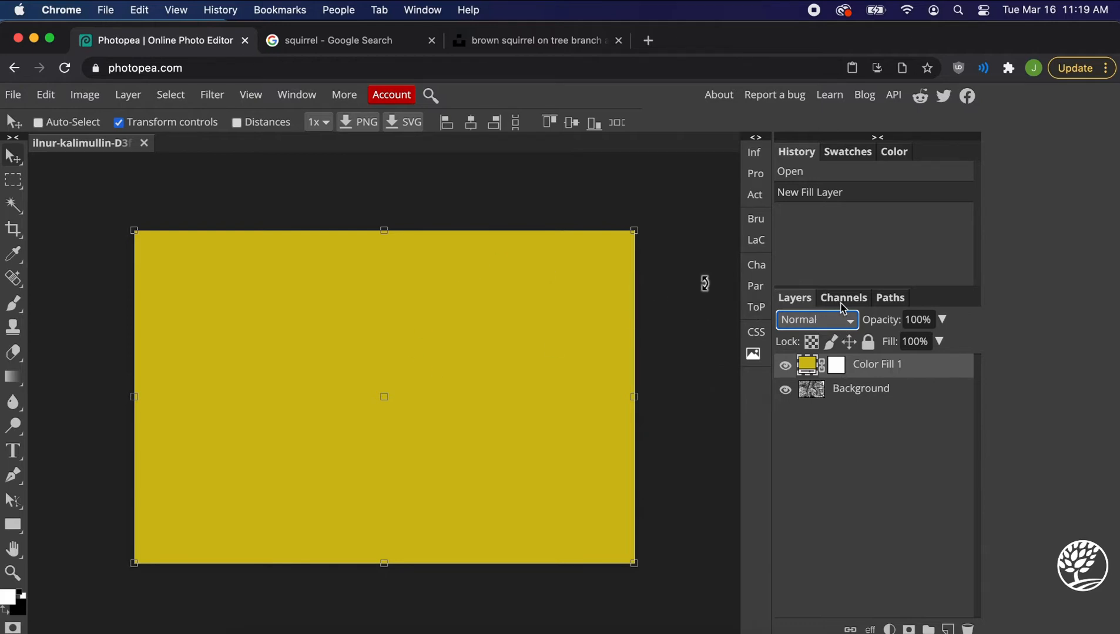
left_click(843, 320)
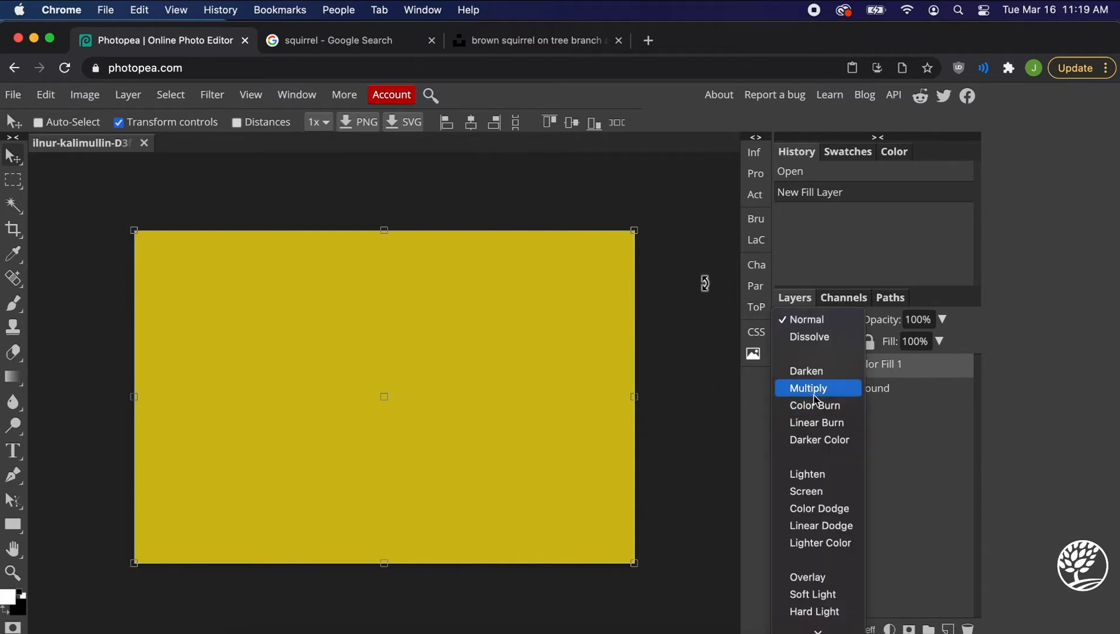
scroll(822, 382, "down", 1)
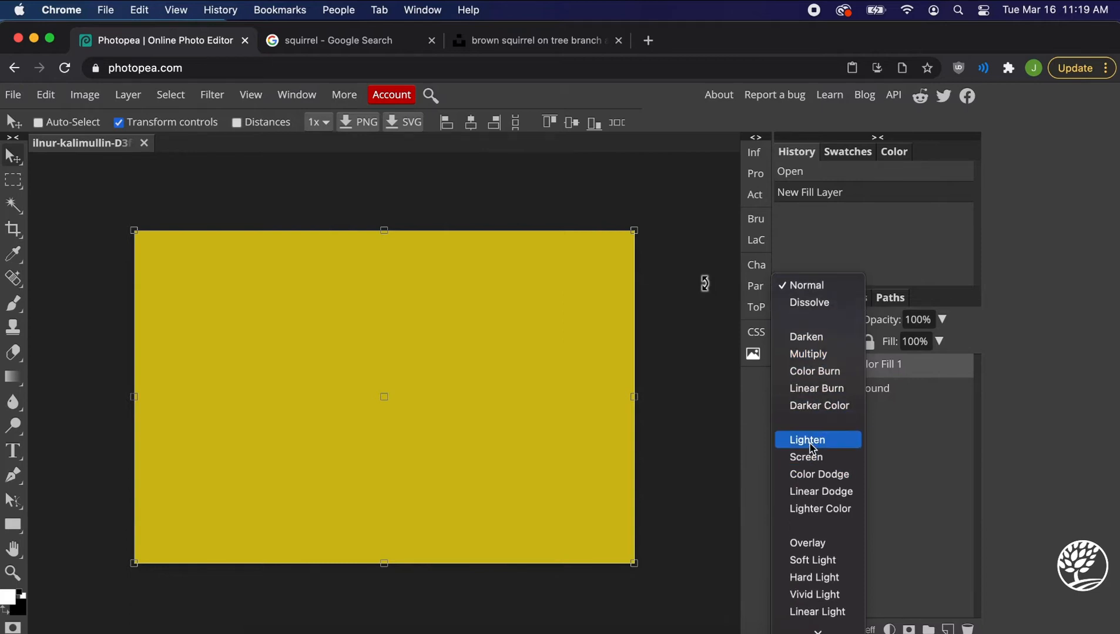
left_click(809, 441)
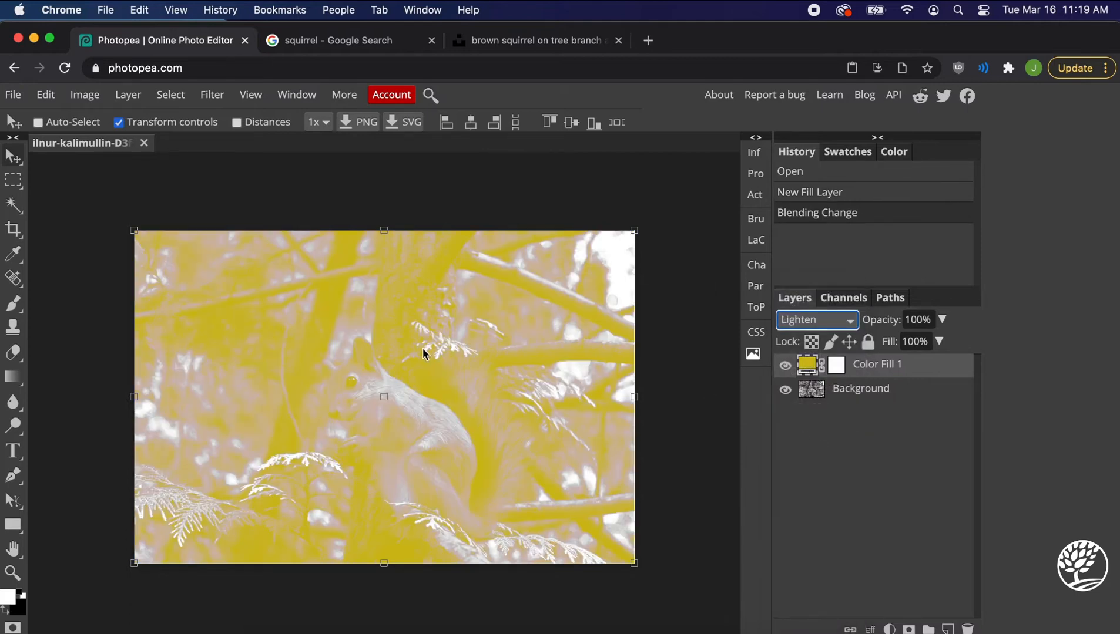
Set the yellow fill layer's blend mode to Color.
left_click(844, 322)
scroll(832, 403, "down", 2)
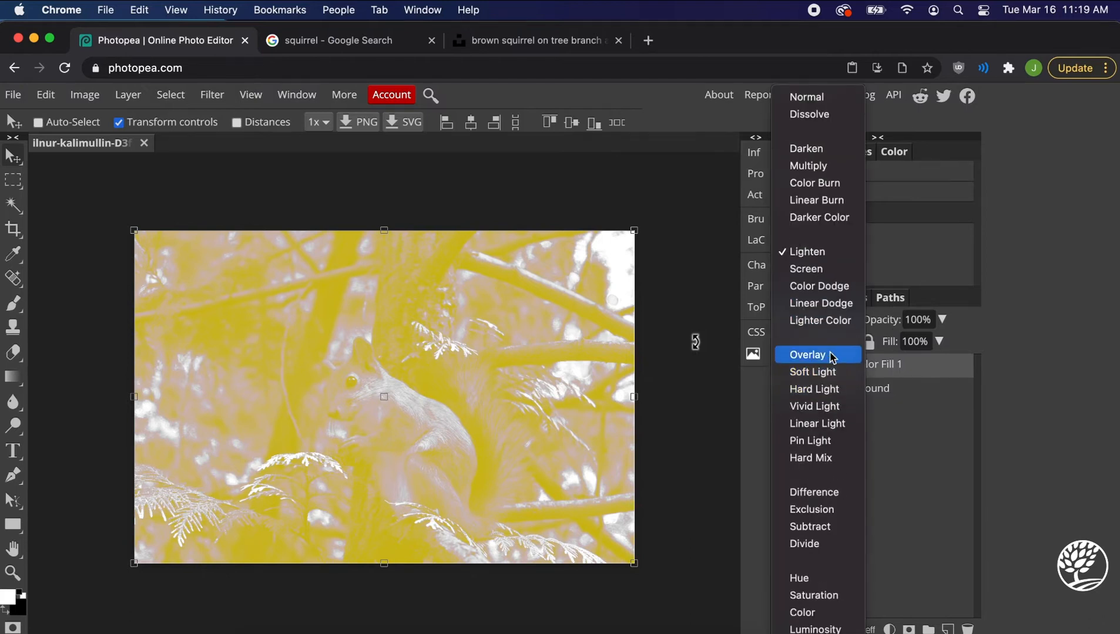
left_click(803, 613)
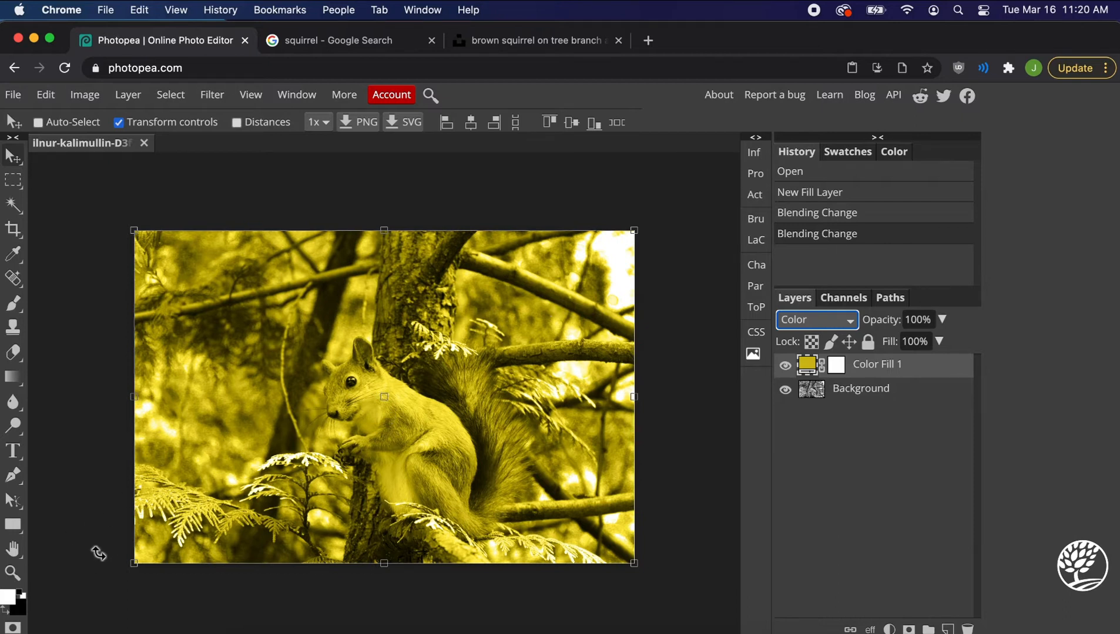
Prepare the Brush tool with black as the foreground color and a brush size of 135 px.
left_click(13, 611)
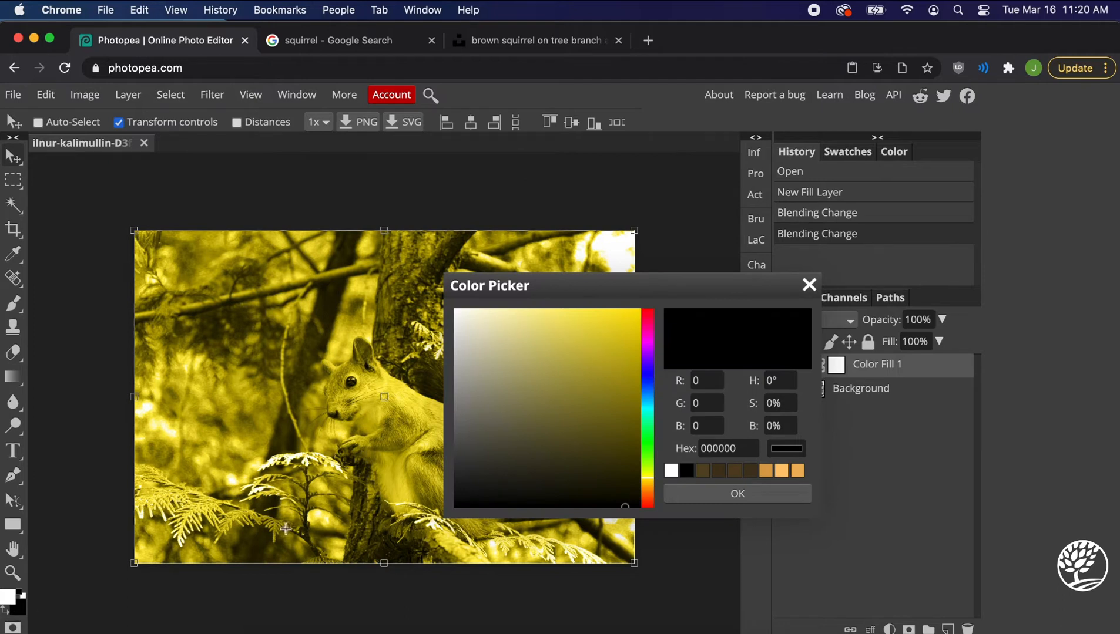
left_click(809, 285)
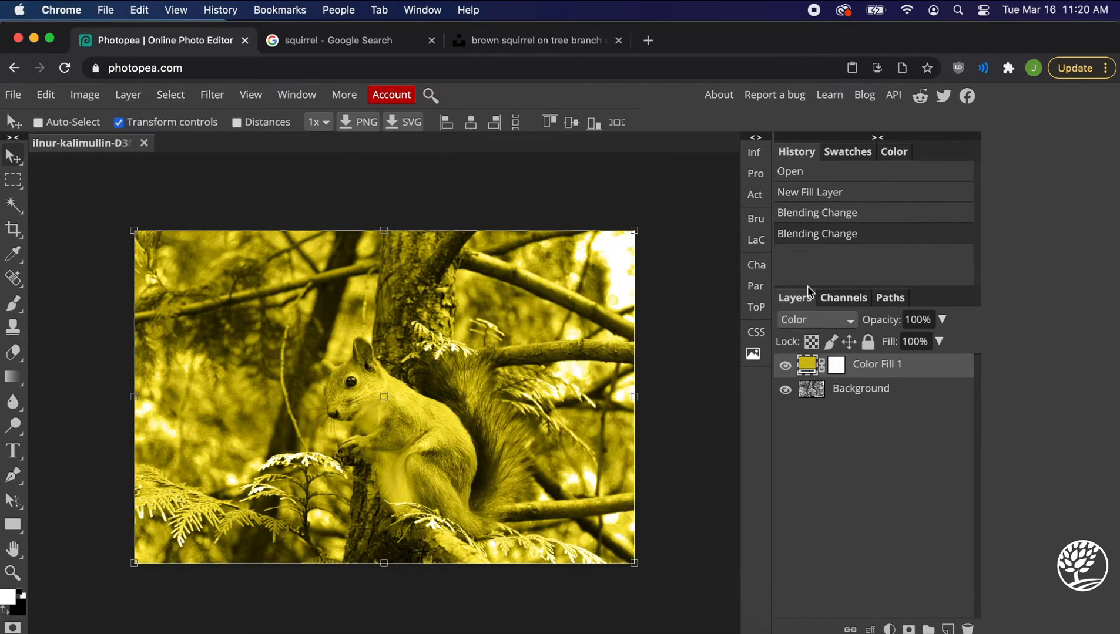
left_click(7, 615)
left_click(13, 305)
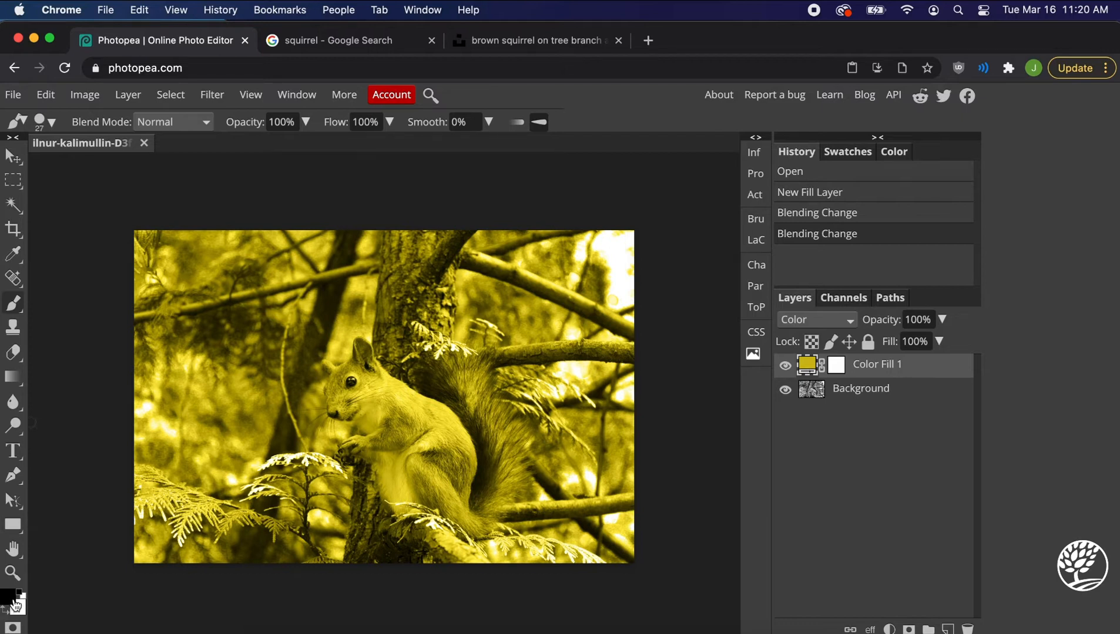
left_click(44, 120)
left_click(124, 166)
left_click_drag(124, 167, 127, 167)
left_click(327, 236)
Try painting black on the fill layer itself and on the Background layer, and undo the brush dab.
left_click(468, 355)
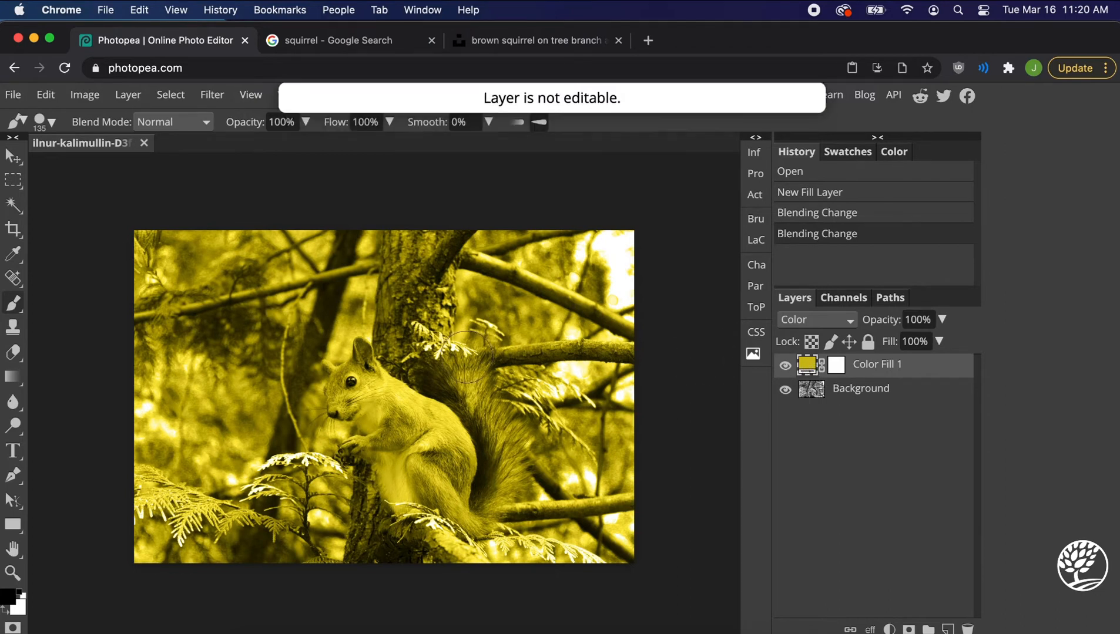
left_click(831, 400)
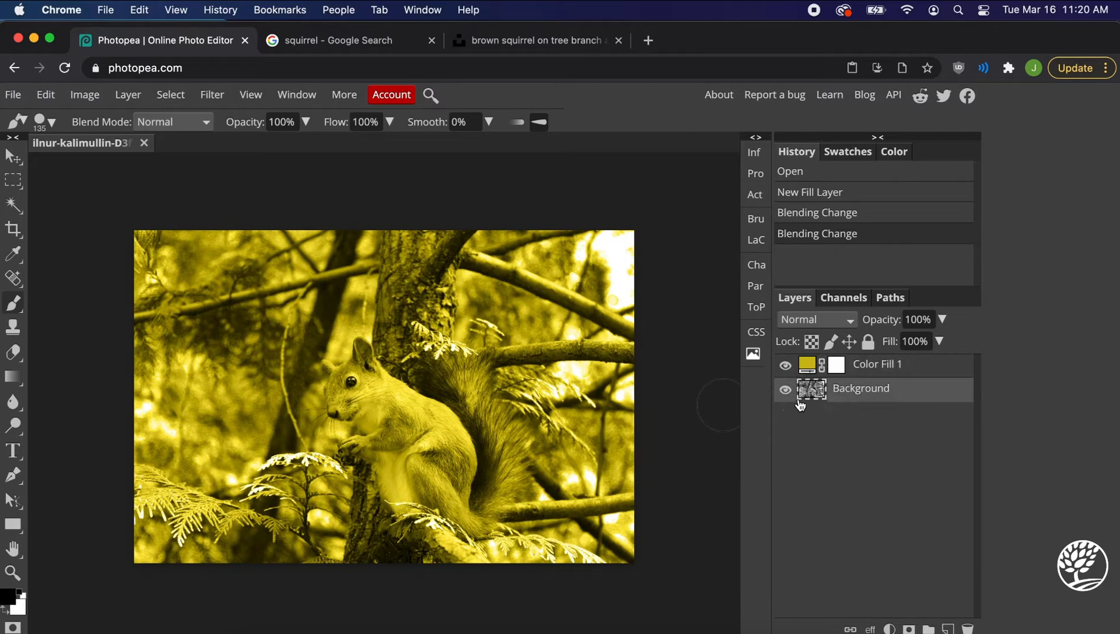
left_click(399, 367)
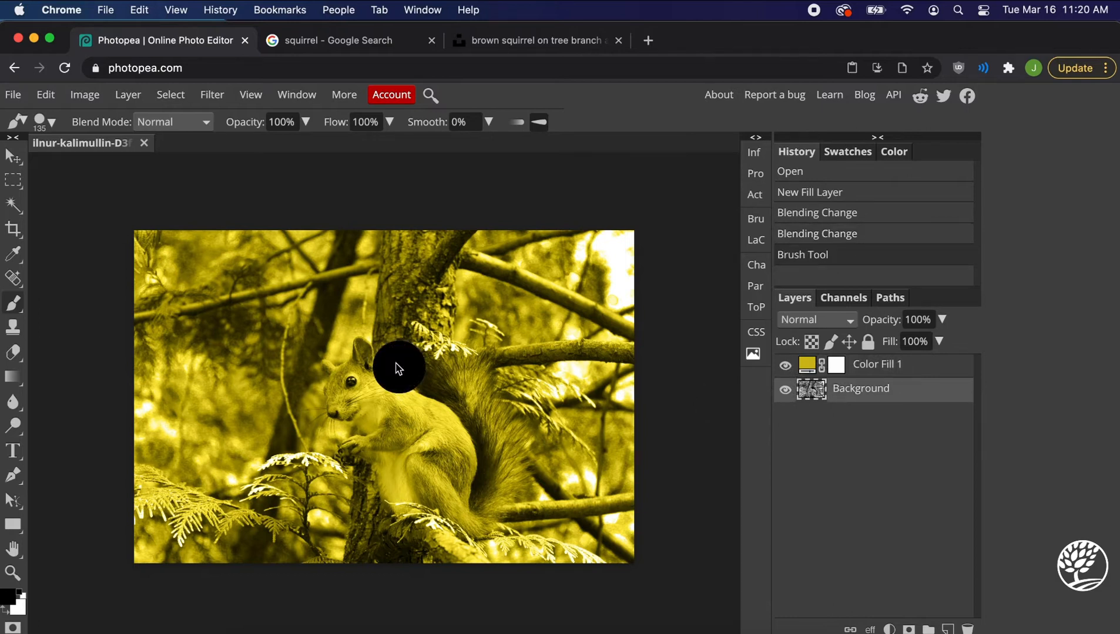
key("super+z")
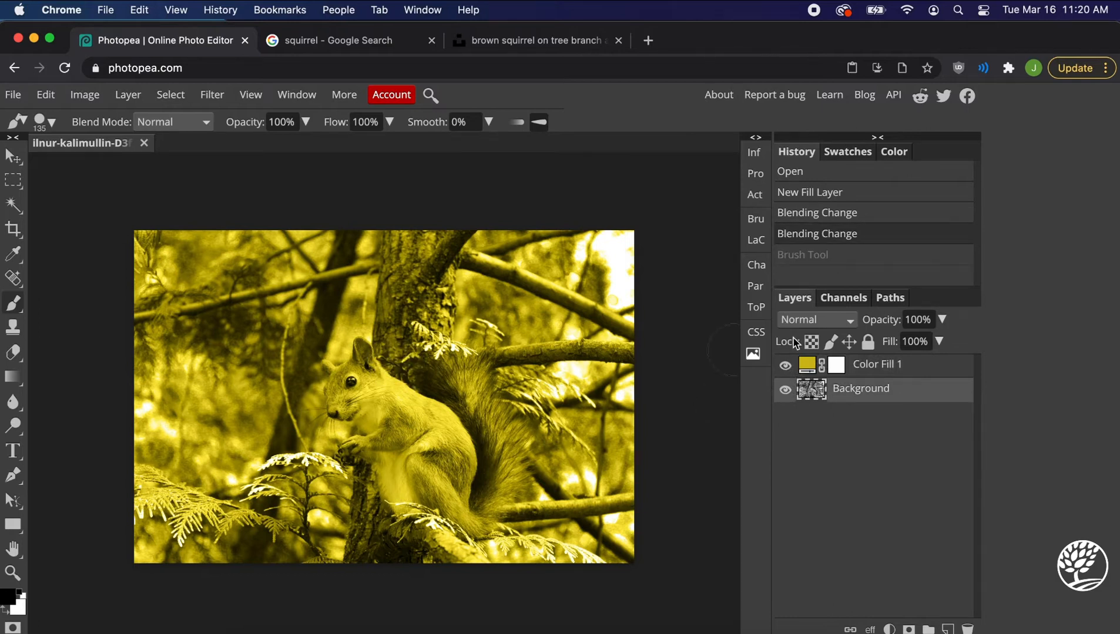
Paint black strokes on the color fill layer's mask around the squirrel to hide the yellow there.
left_click(834, 371)
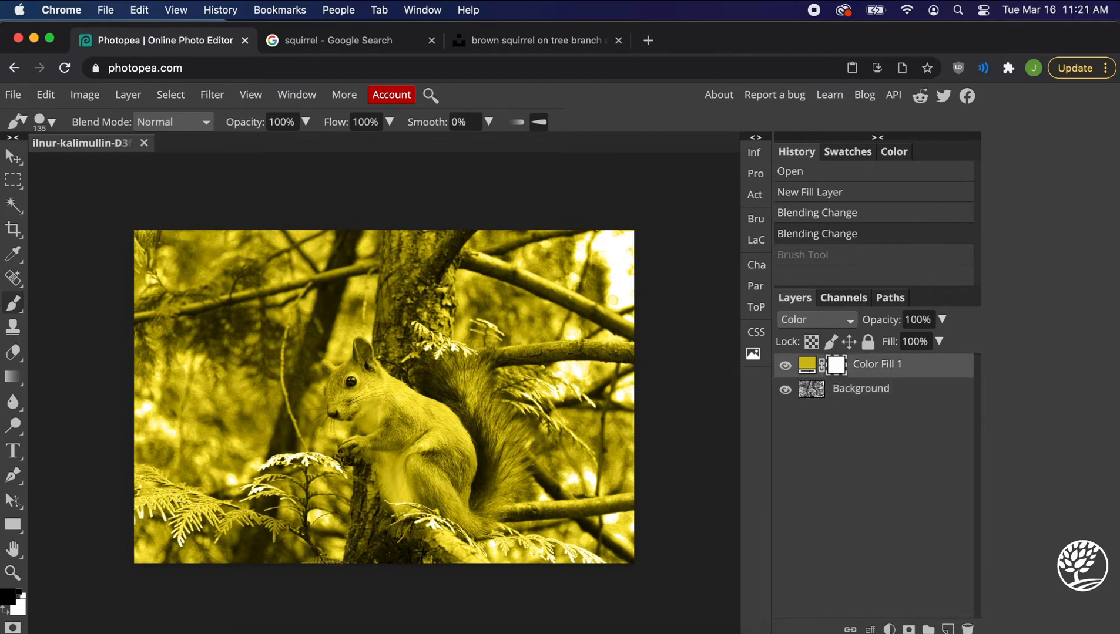
mouse_move(334, 535)
left_mouse_down()
mouse_move(279, 359)
mouse_move(291, 294)
left_mouse_up()
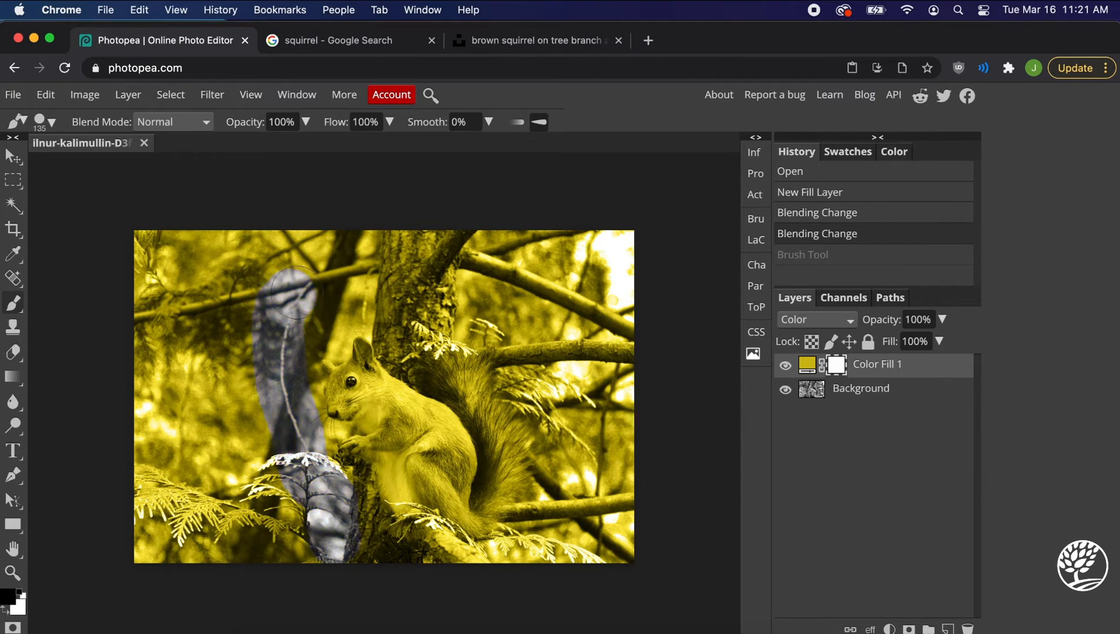
mouse_move(481, 281)
left_mouse_down()
mouse_move(573, 299)
mouse_move(621, 365)
mouse_move(611, 450)
mouse_move(581, 485)
mouse_move(576, 549)
left_mouse_up()
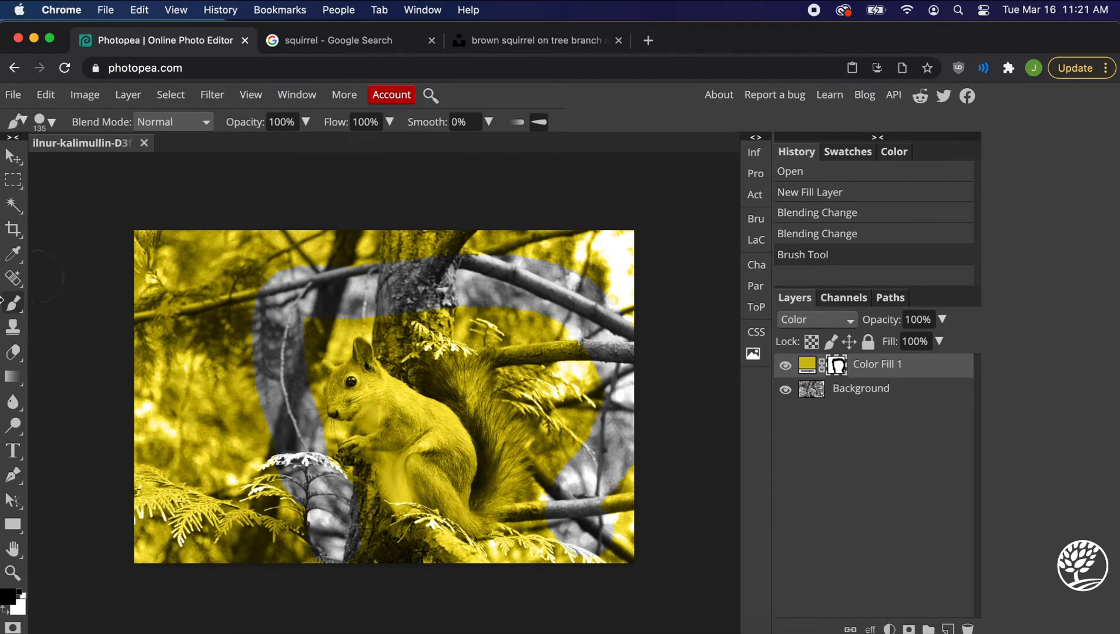
Paint white over the mask strokes beside the squirrel's head to restore the yellow, and undo all brush strokes on the mask.
left_click(5, 611)
left_click_drag(269, 339, 301, 314)
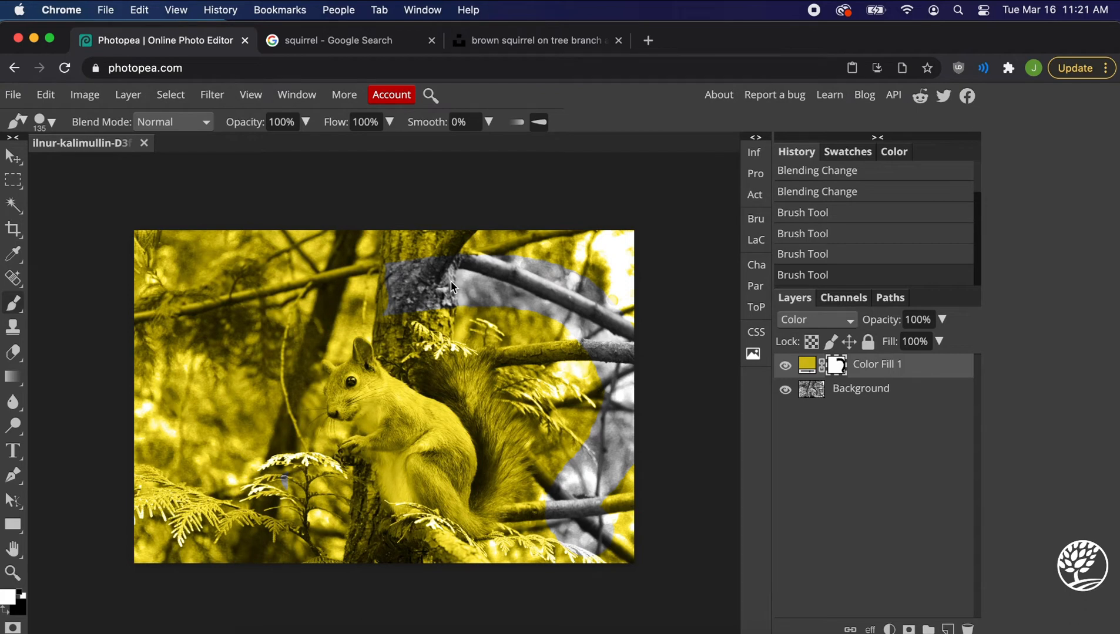
key("super+z")
key("super+z")
key("super+z")
key("super+z")
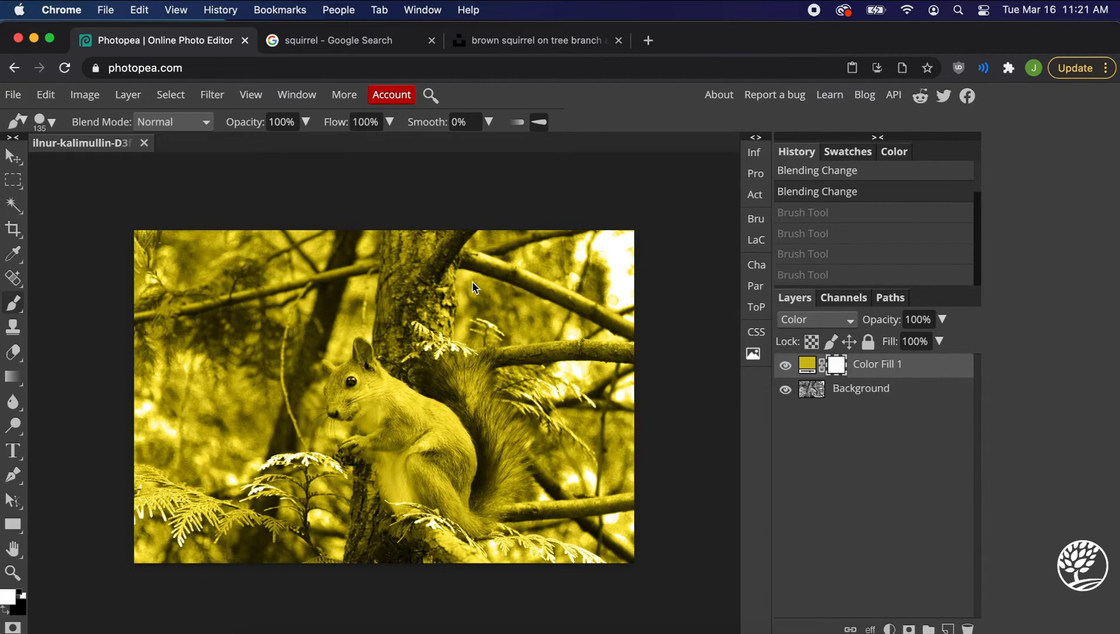
Invert the color fill layer's mask to black.
key("super+i")
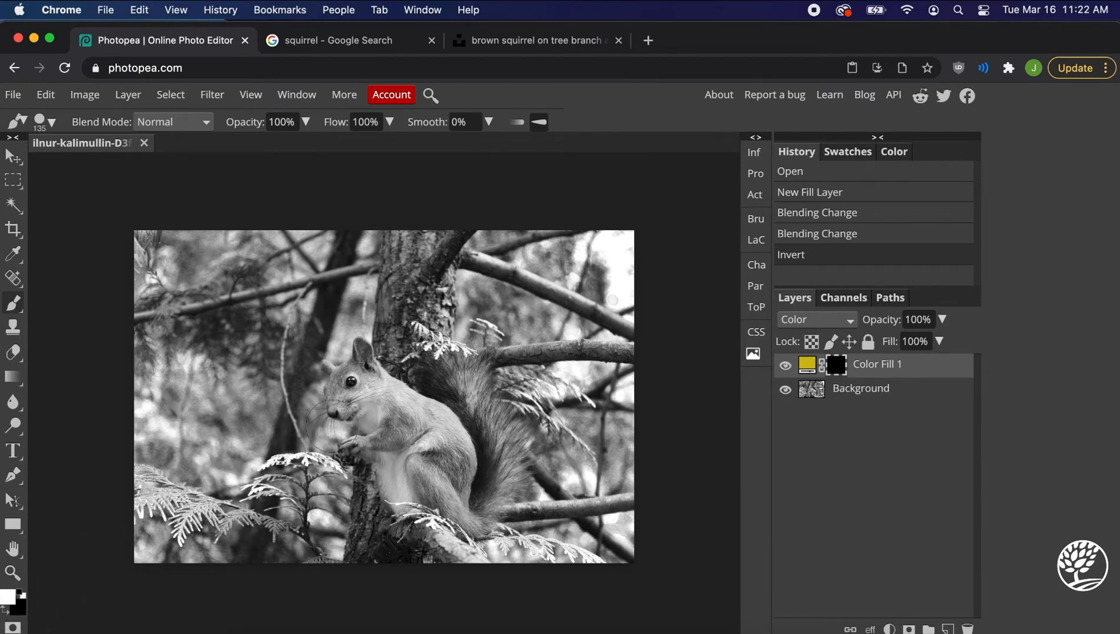
Paint white on the color fill layer's mask from the squirrel's head down to its haunch.
mouse_move(345, 380)
left_mouse_down()
mouse_move(384, 400)
mouse_move(426, 476)
left_mouse_up()
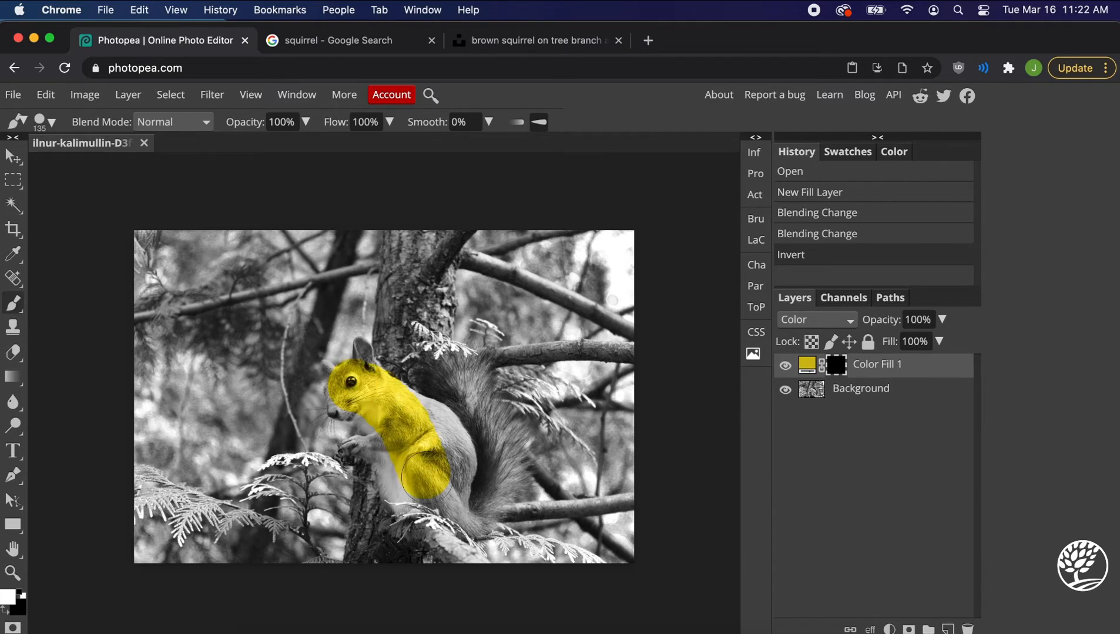
scroll(368, 419, "up", 3)
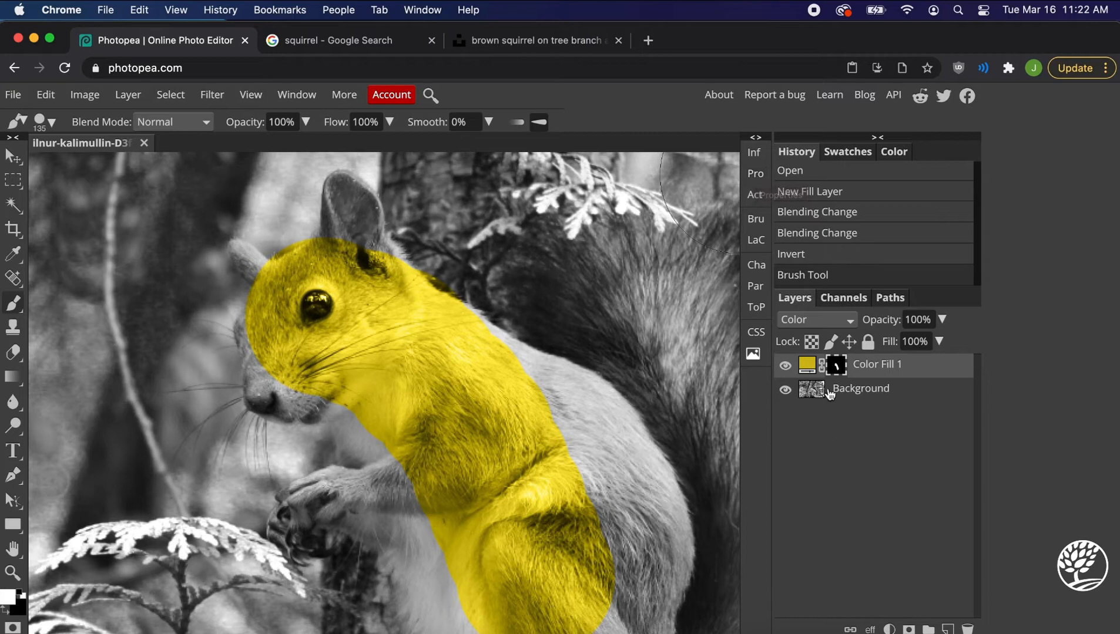
Set the color fill layer's color to the dark brown 594723.
left_click(755, 173)
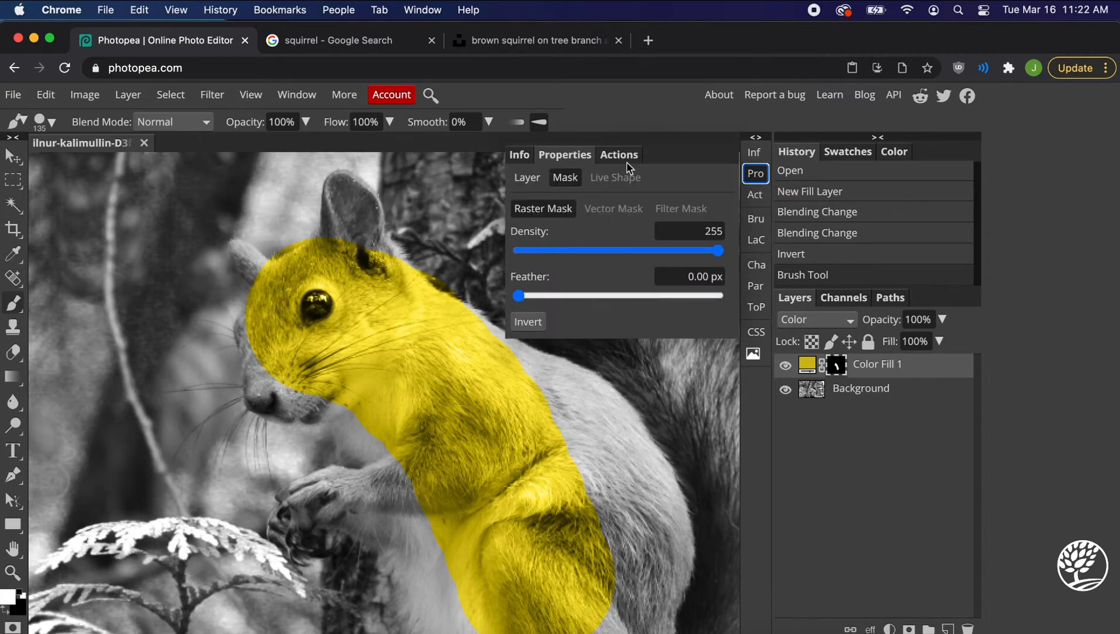
left_click(527, 159)
left_click(567, 156)
left_click(810, 369)
left_click(519, 161)
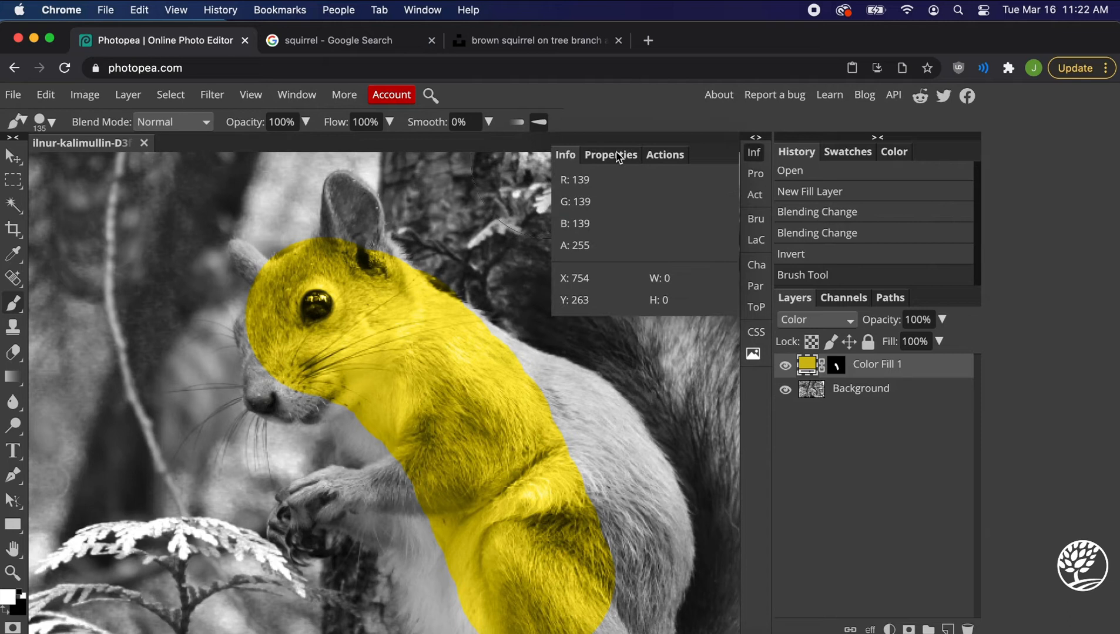
left_click(582, 157)
left_click(542, 181)
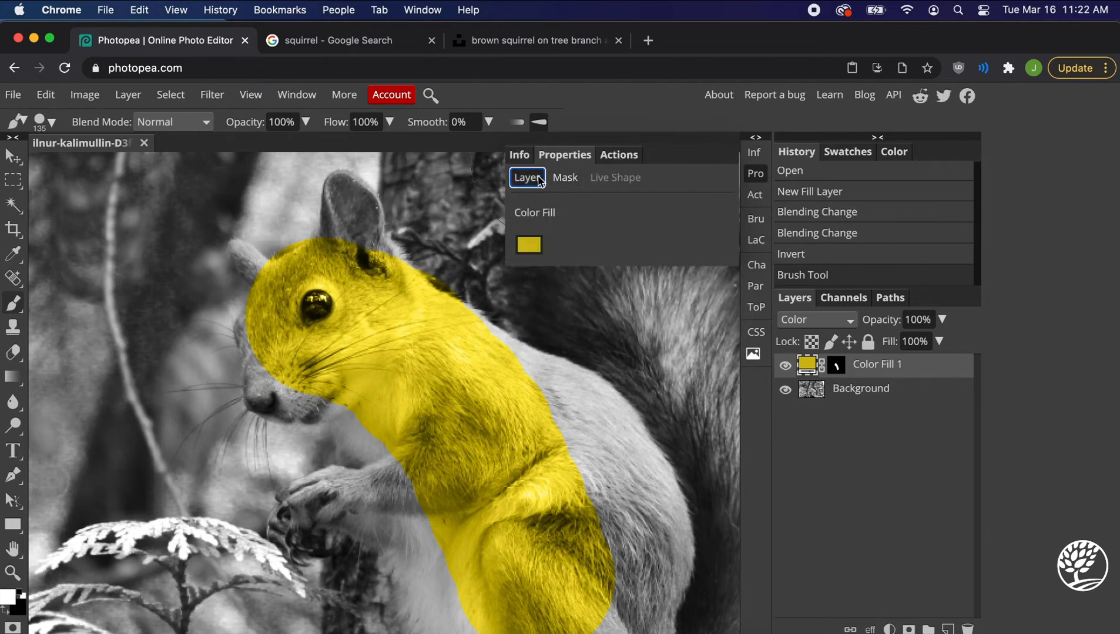
left_click(528, 248)
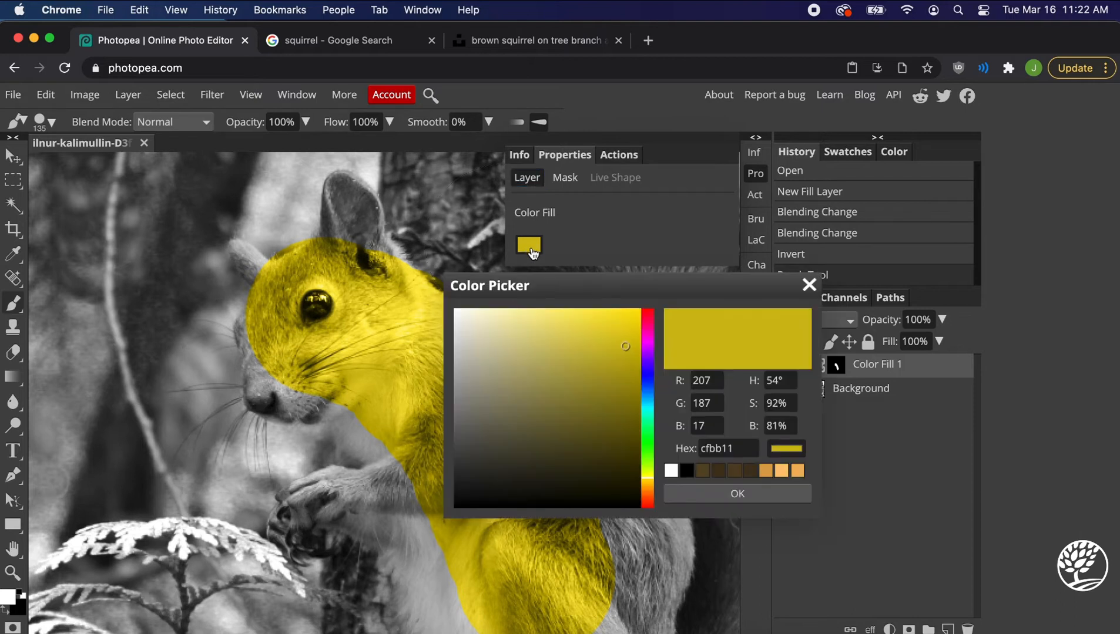
left_click(704, 472)
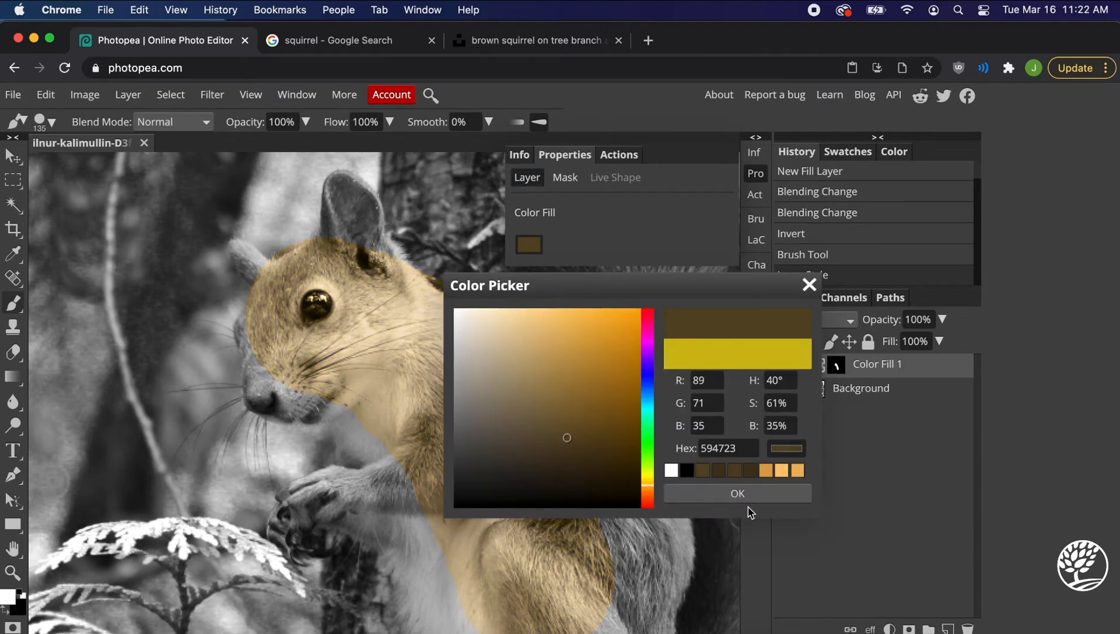
left_click(742, 495)
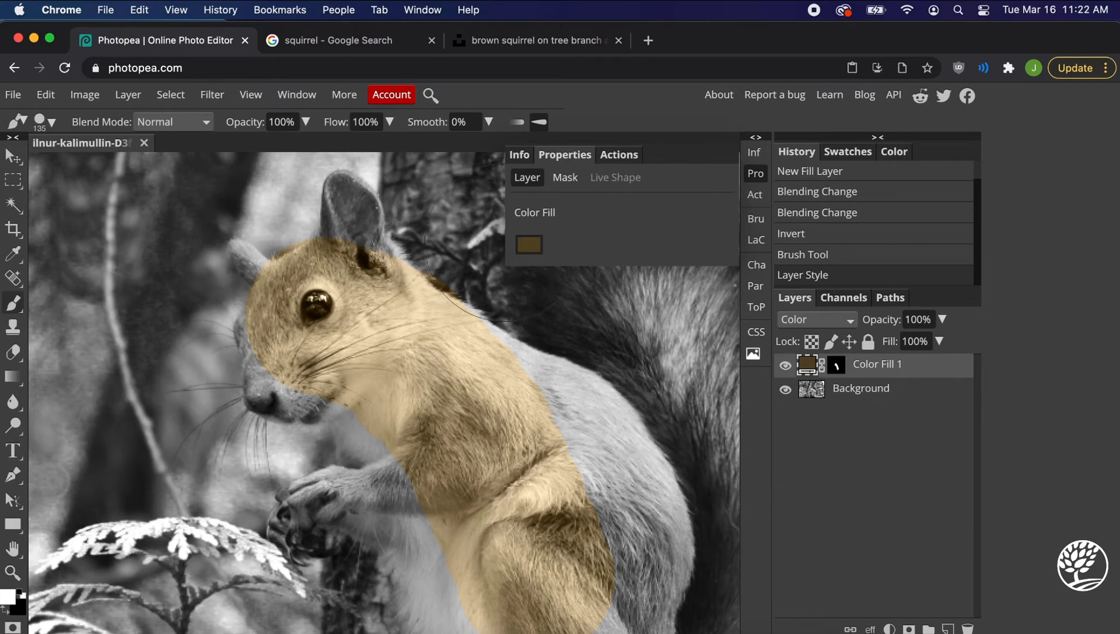
scroll(533, 454, "down", 2)
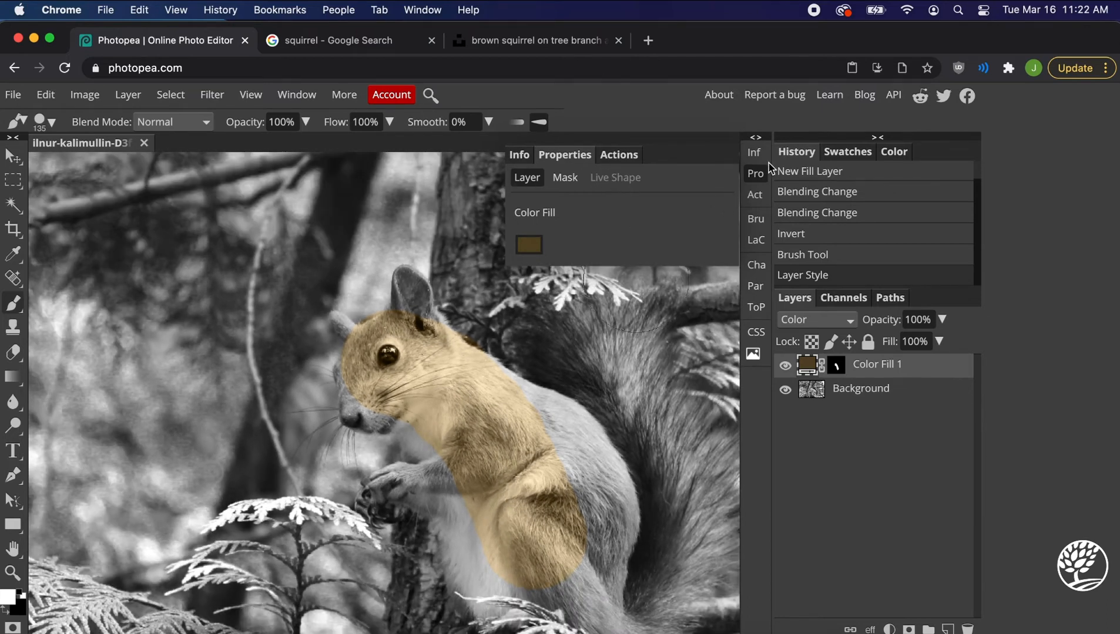
left_click(755, 173)
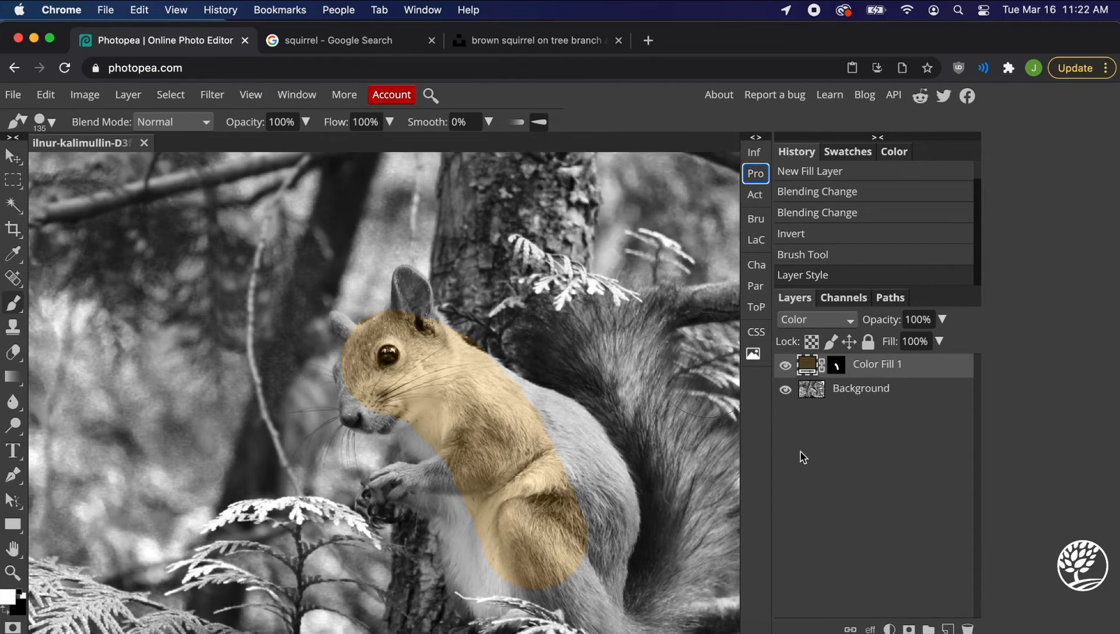
Copy the large brown squirrel photo from the Google Images results and paste it into Photopea directly above the Background layer.
left_click(370, 50)
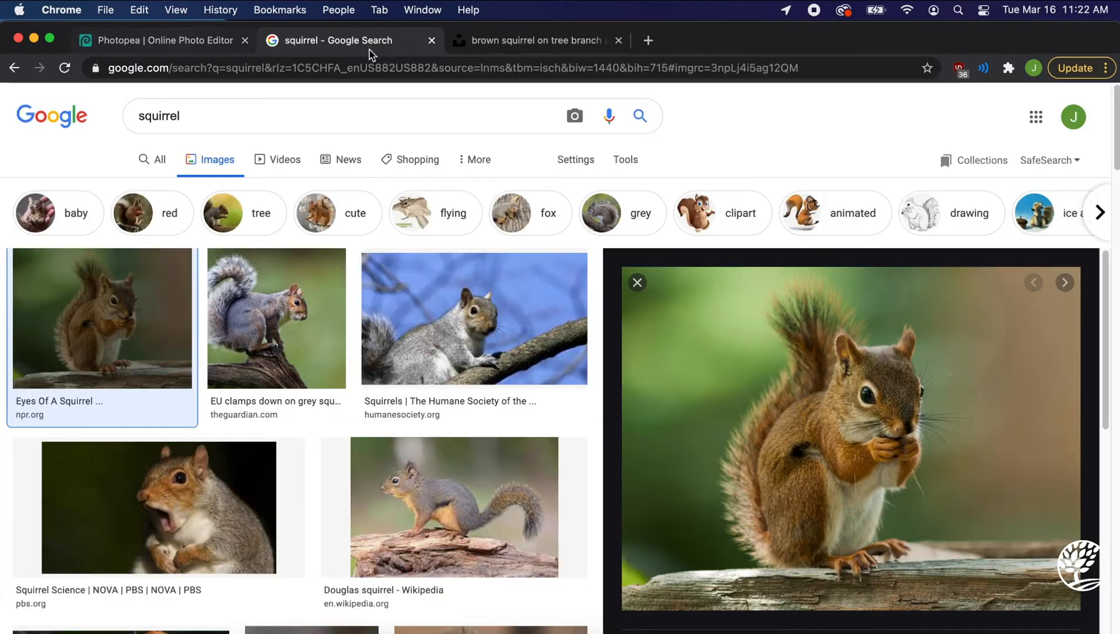
right_click(809, 397)
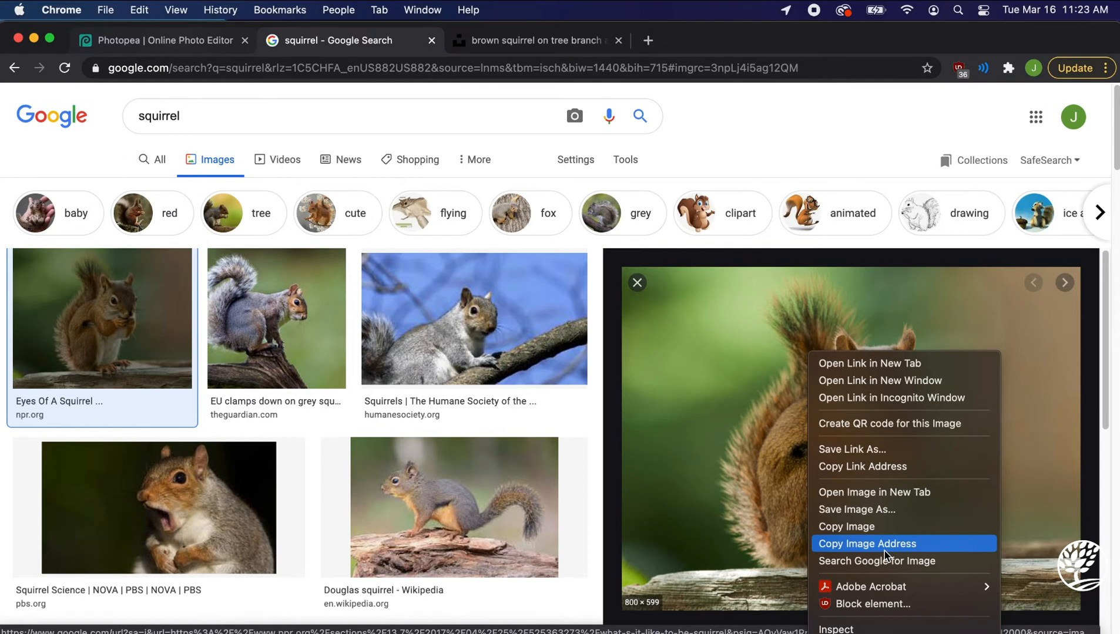
left_click(863, 527)
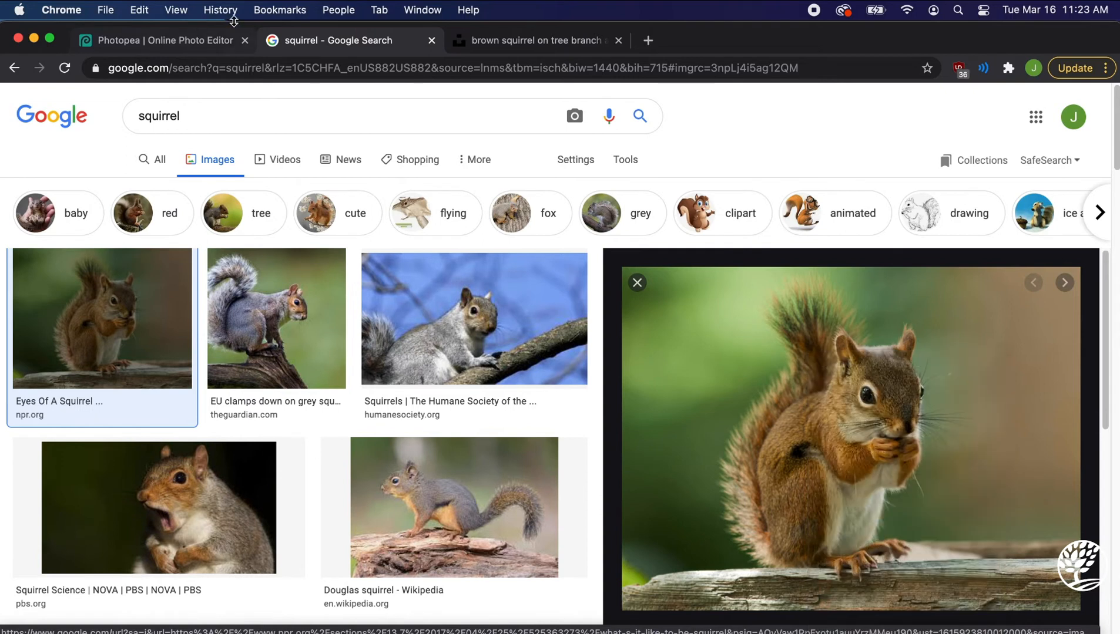
left_click(179, 40)
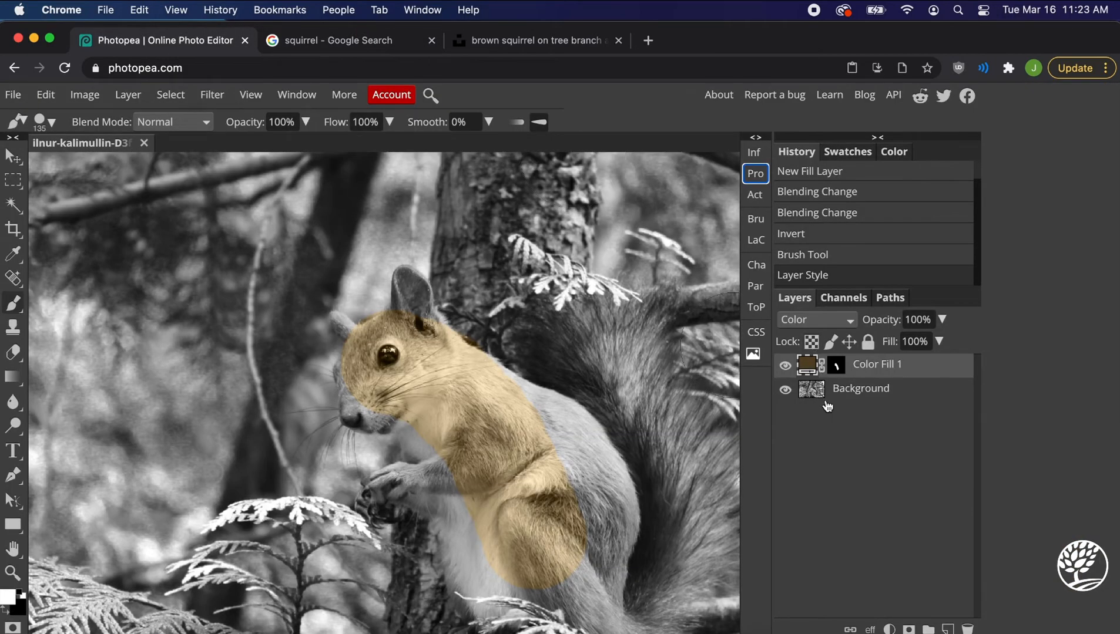
left_click(814, 390)
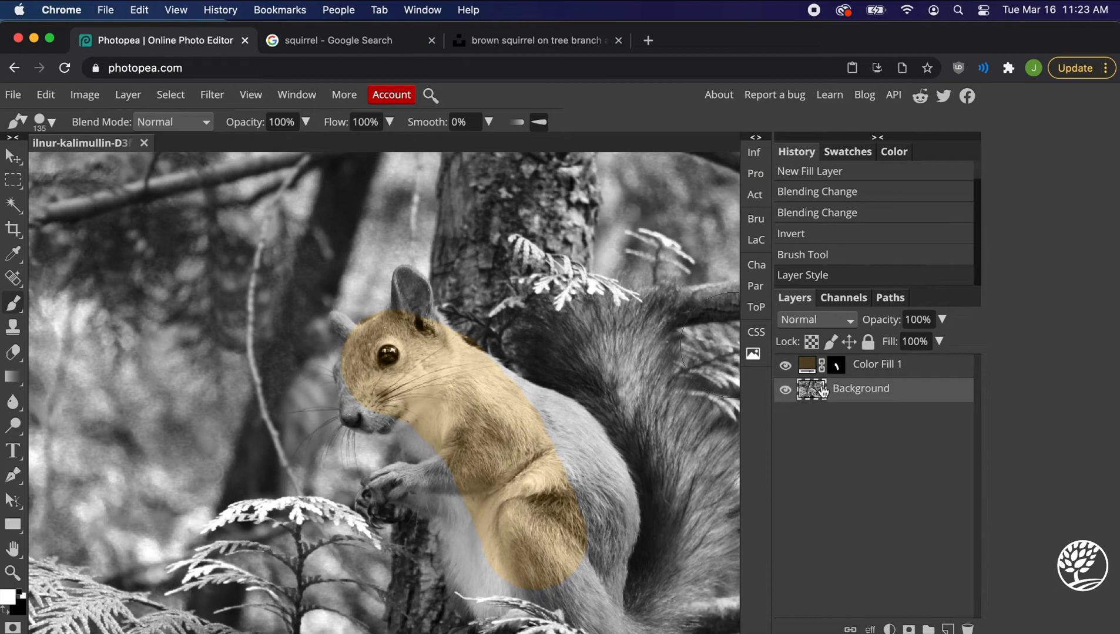
key("super+v")
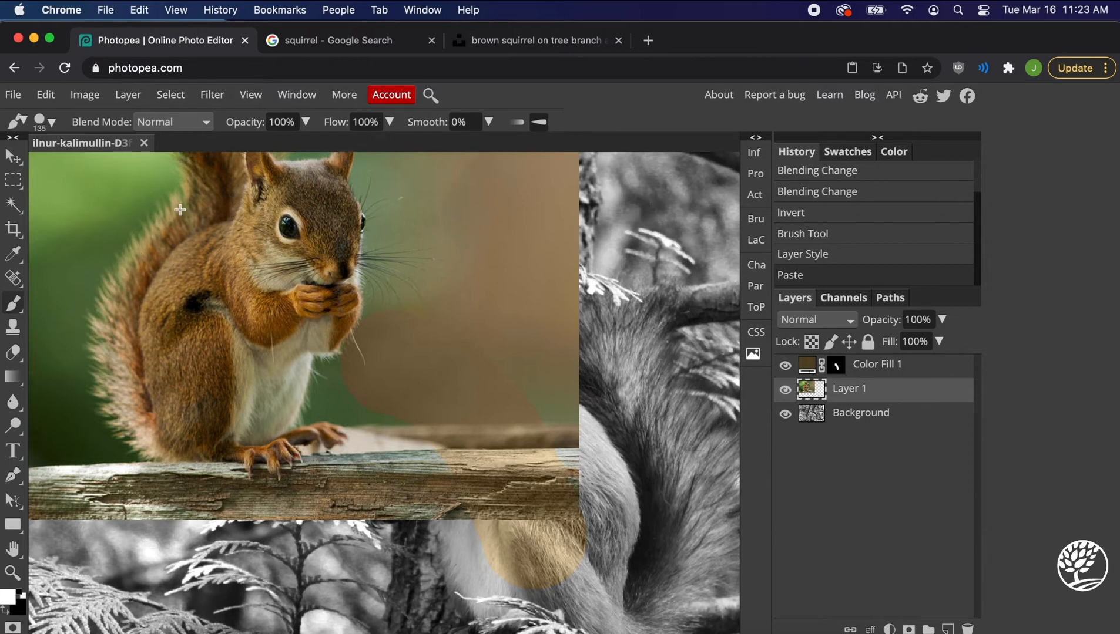
Scale the pasted squirrel photo to about 57% width and 60% height, keeping it at the image's left edge beside the gray squirrel.
scroll(180, 210, "down", 5)
scroll(302, 292, "up", 8)
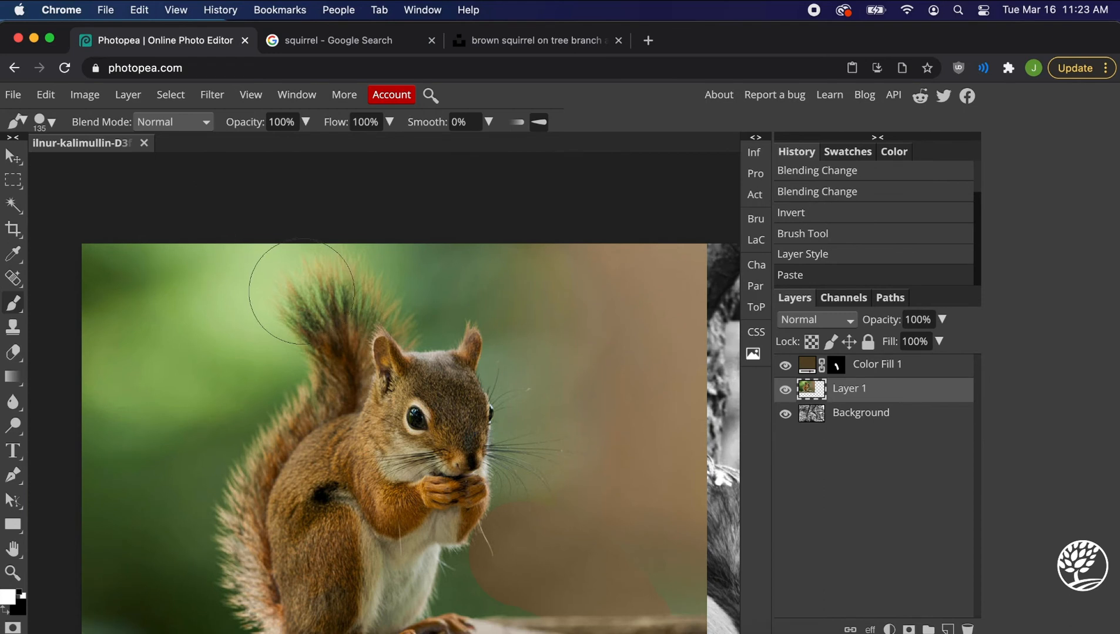
scroll(301, 292, "down", 2)
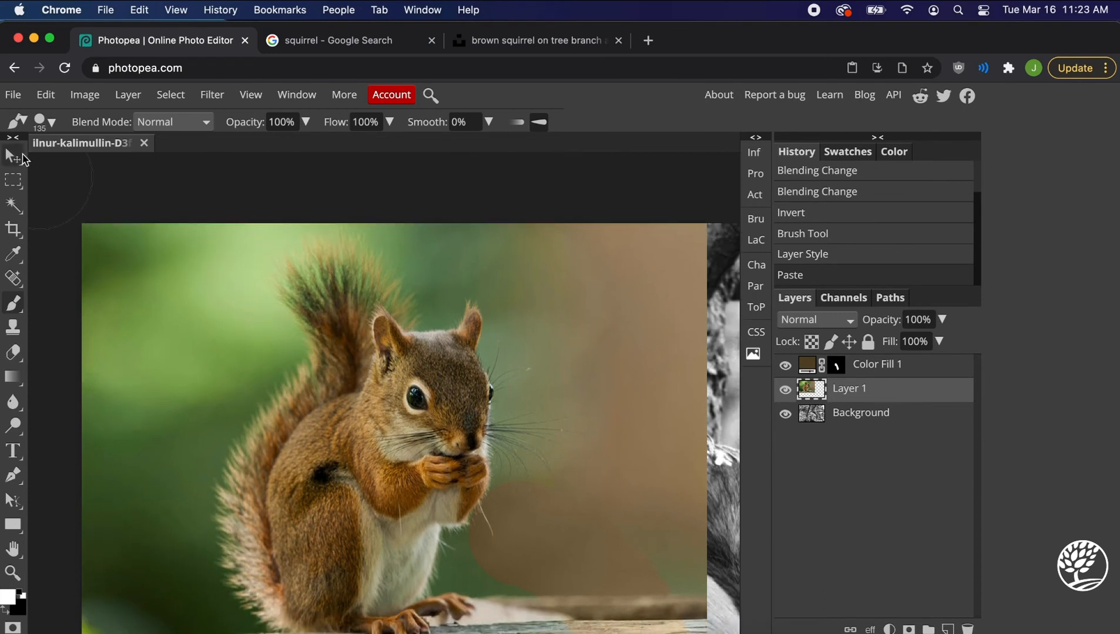
left_click(23, 156)
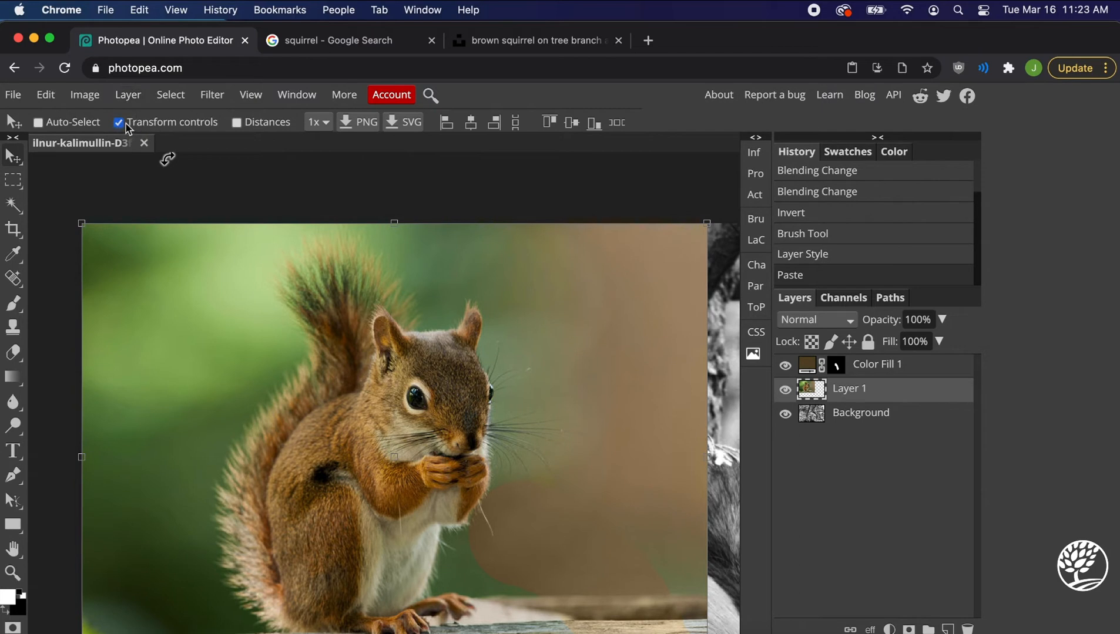
left_click(705, 224)
left_click_drag(705, 224, 440, 414)
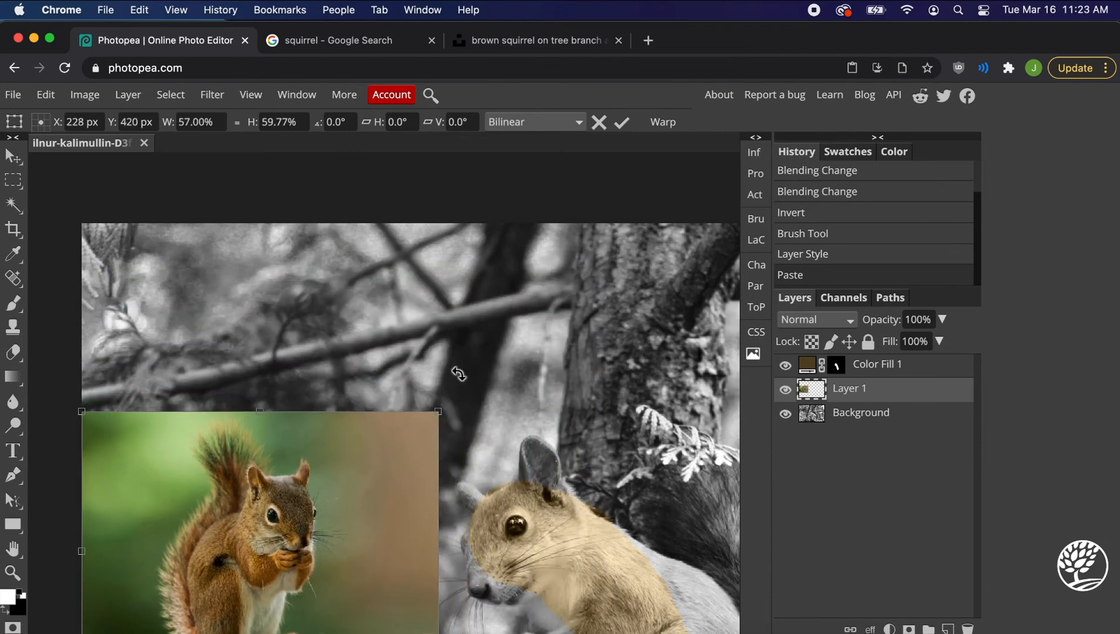
key("ctrl+minus")
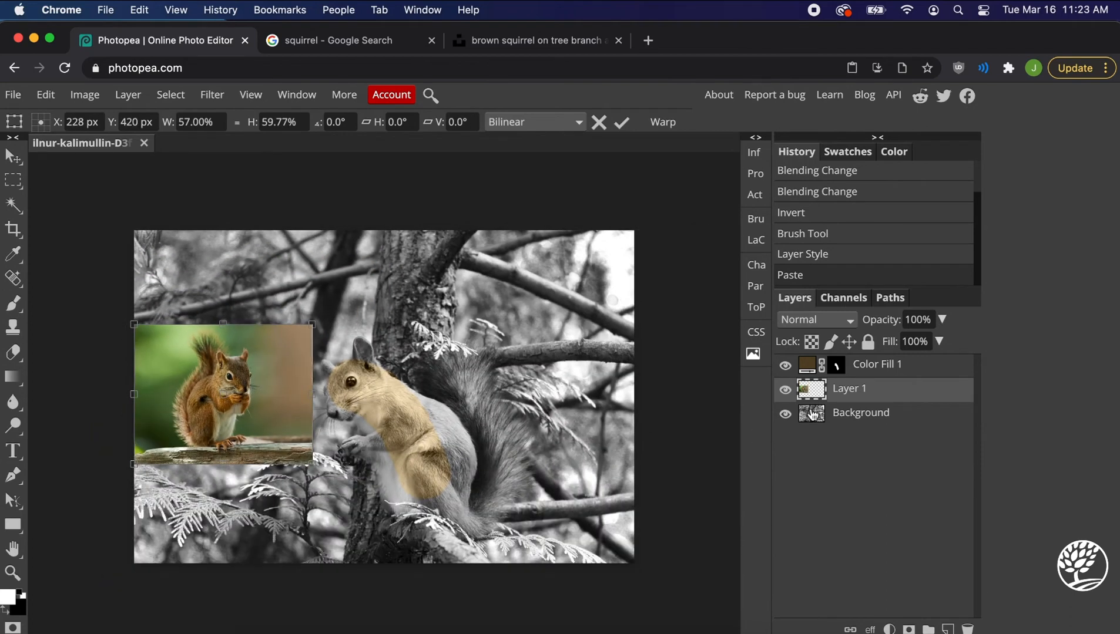
Select the color fill layer with the Brush tool active and review its fill color in the color picker.
left_click(809, 373)
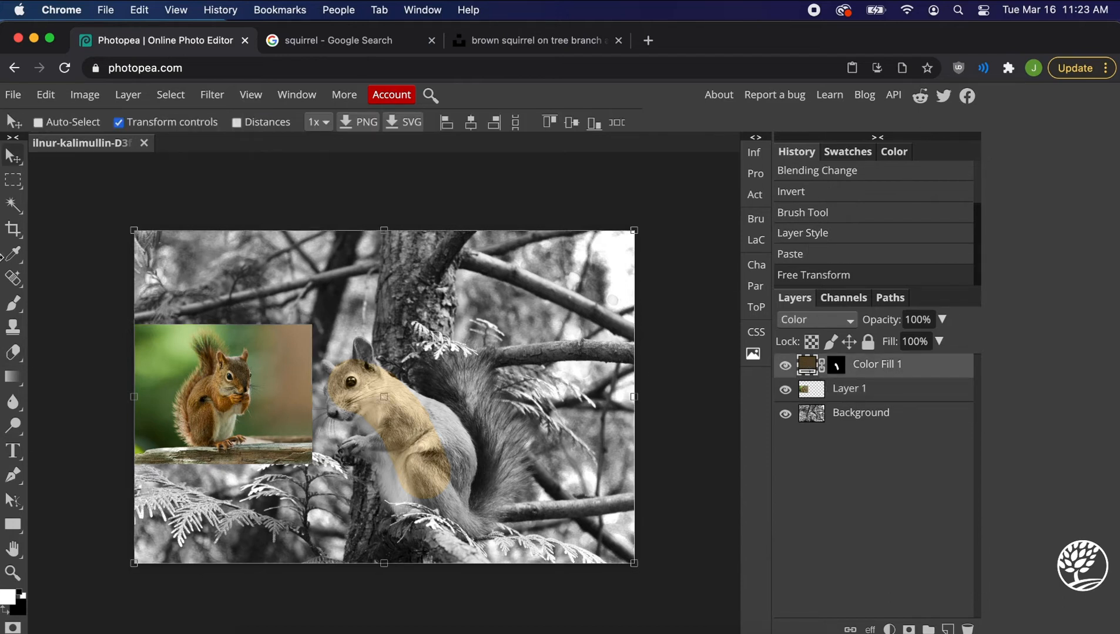
left_click(15, 303)
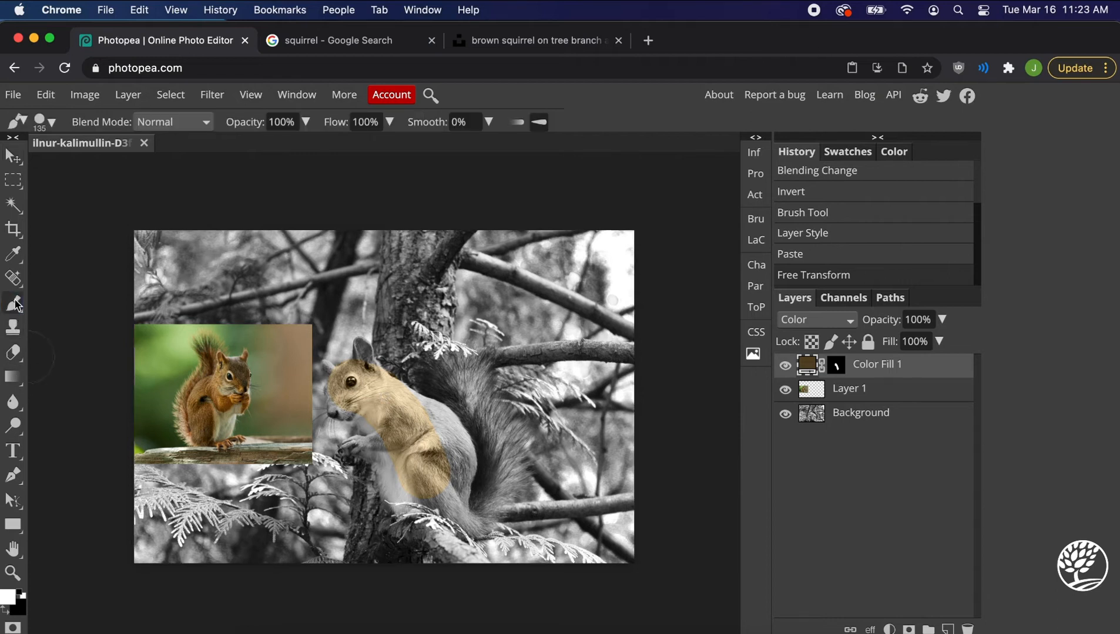
left_click(761, 174)
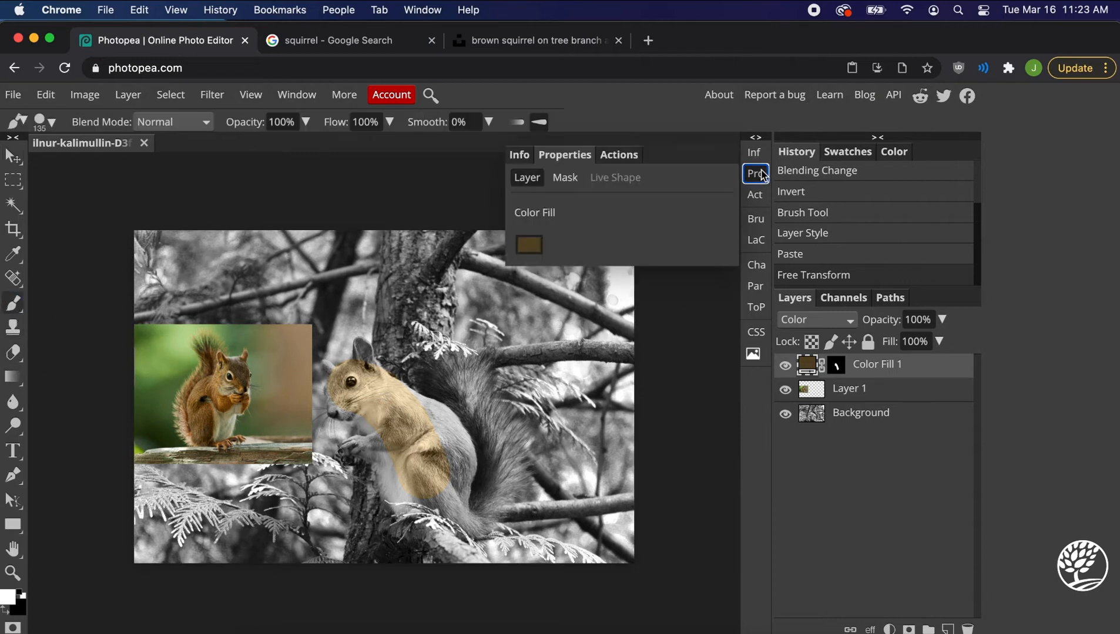
left_click(529, 246)
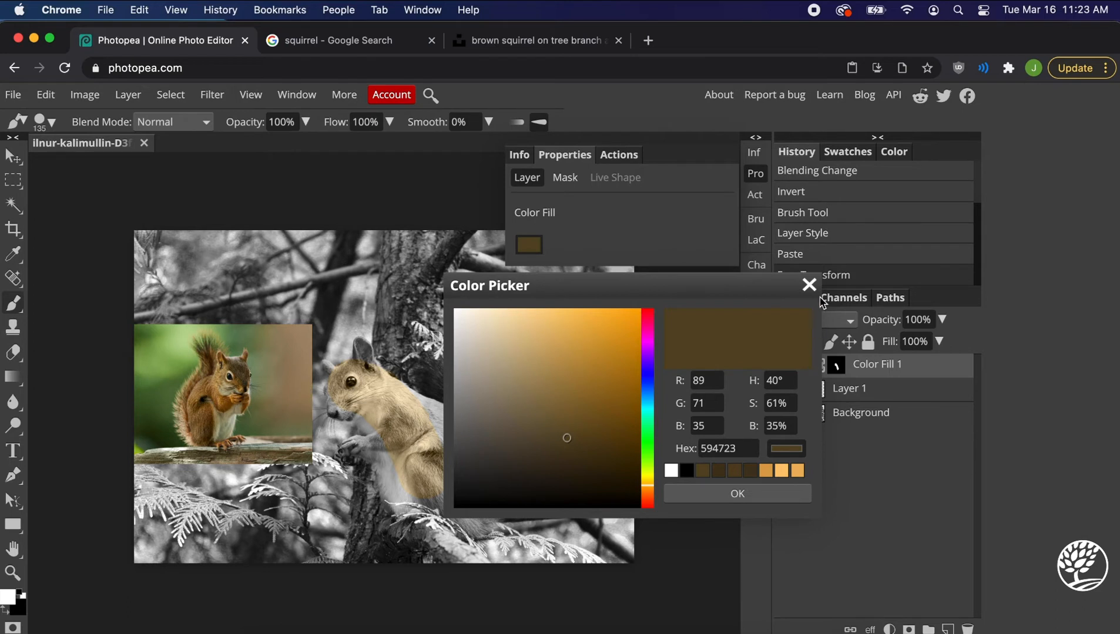
left_click(738, 493)
scroll(166, 435, "up", 5)
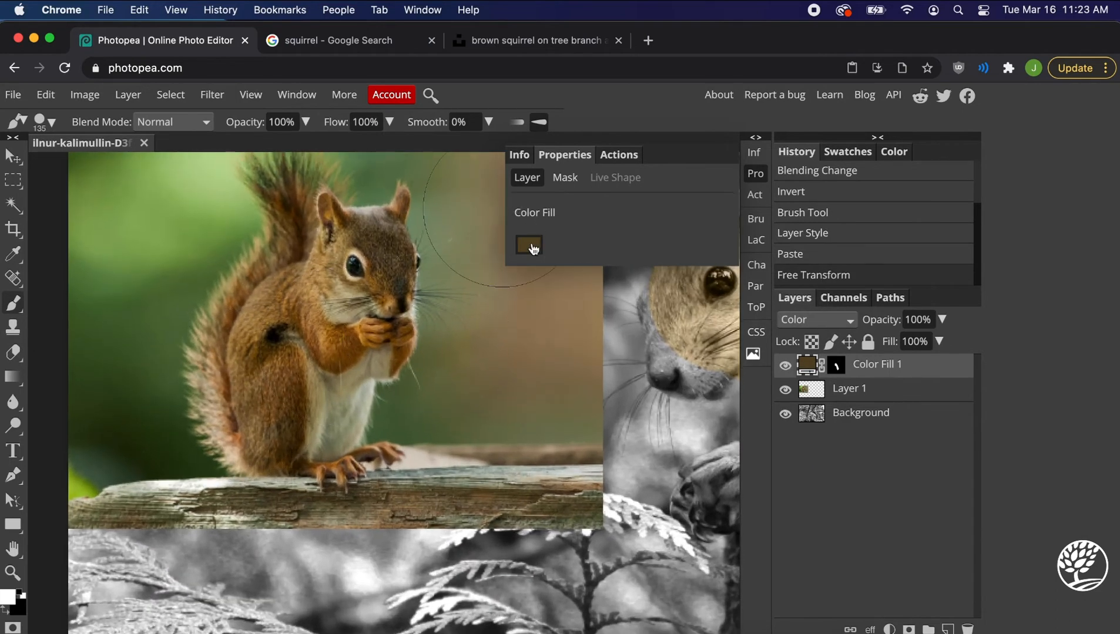
Sample colors from the reference photo and set the color fill layer to the orange-brown 945f15 of the squirrel's shoulder fur.
left_click(531, 247)
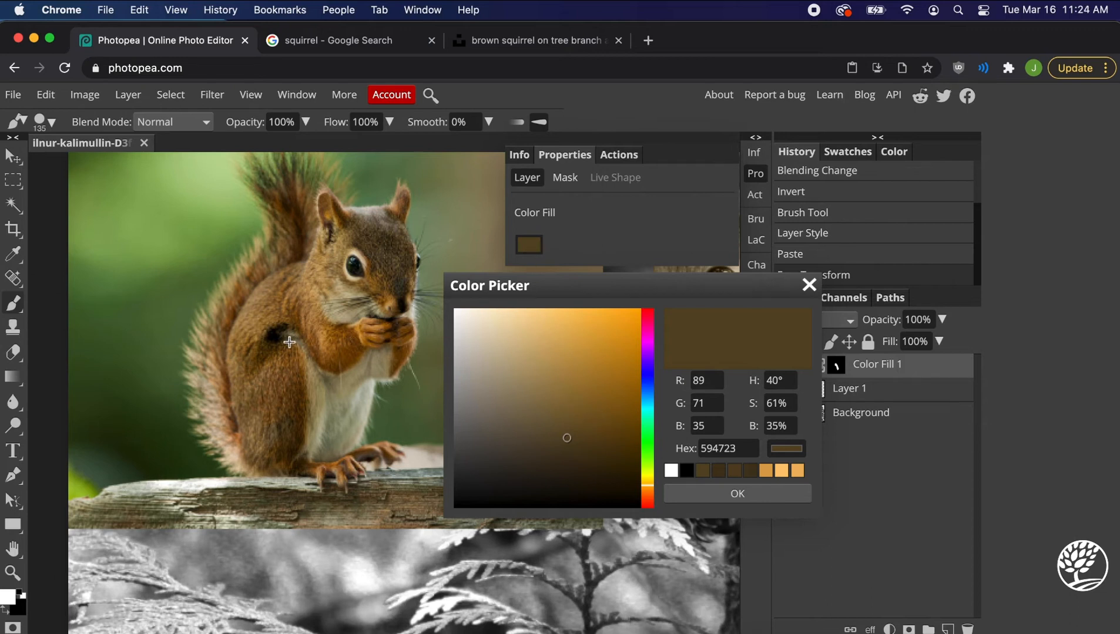
left_click(329, 342)
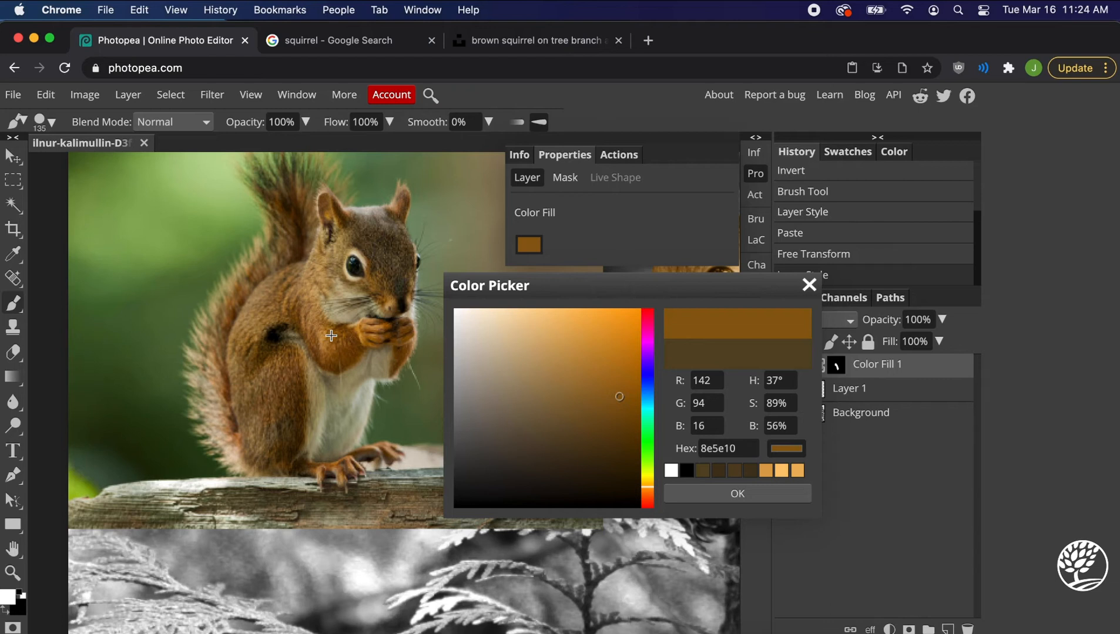
left_click(329, 334)
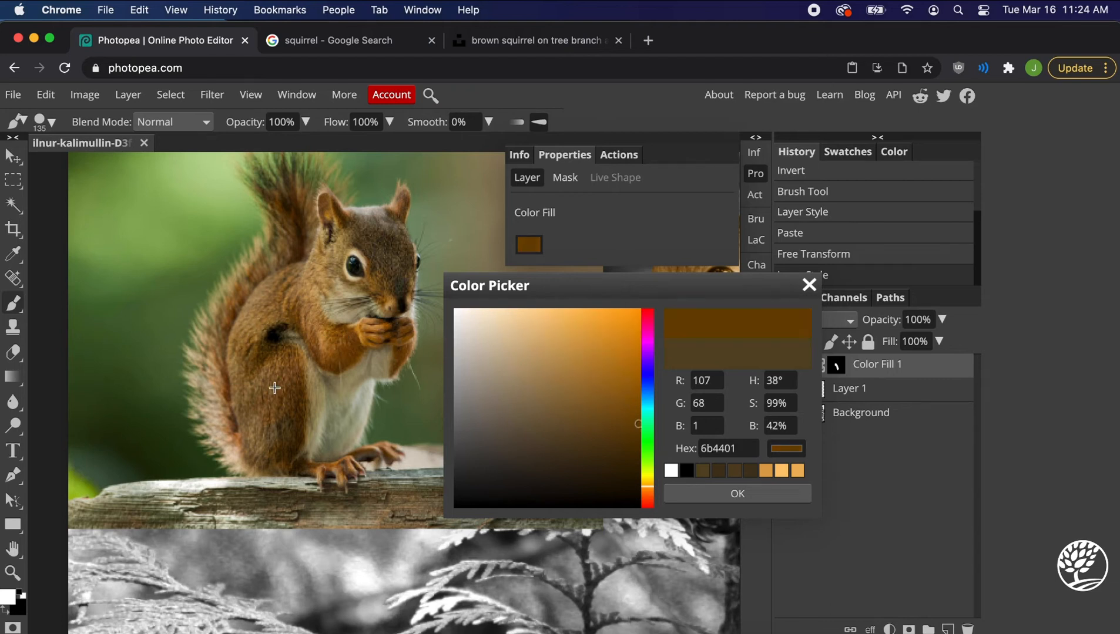
left_click(144, 313)
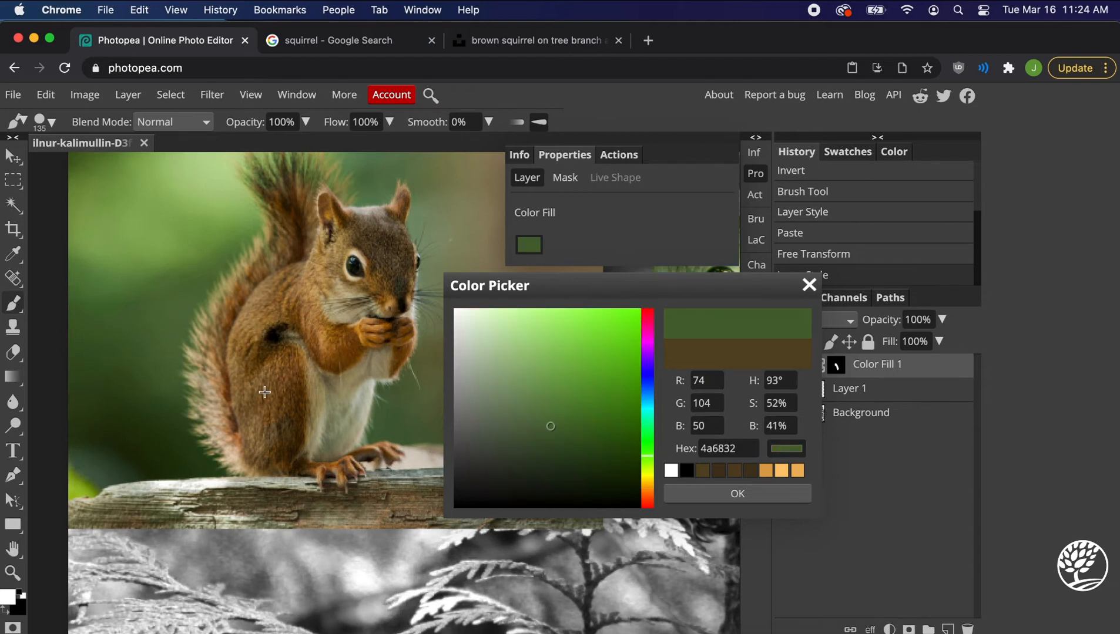
left_click(347, 403)
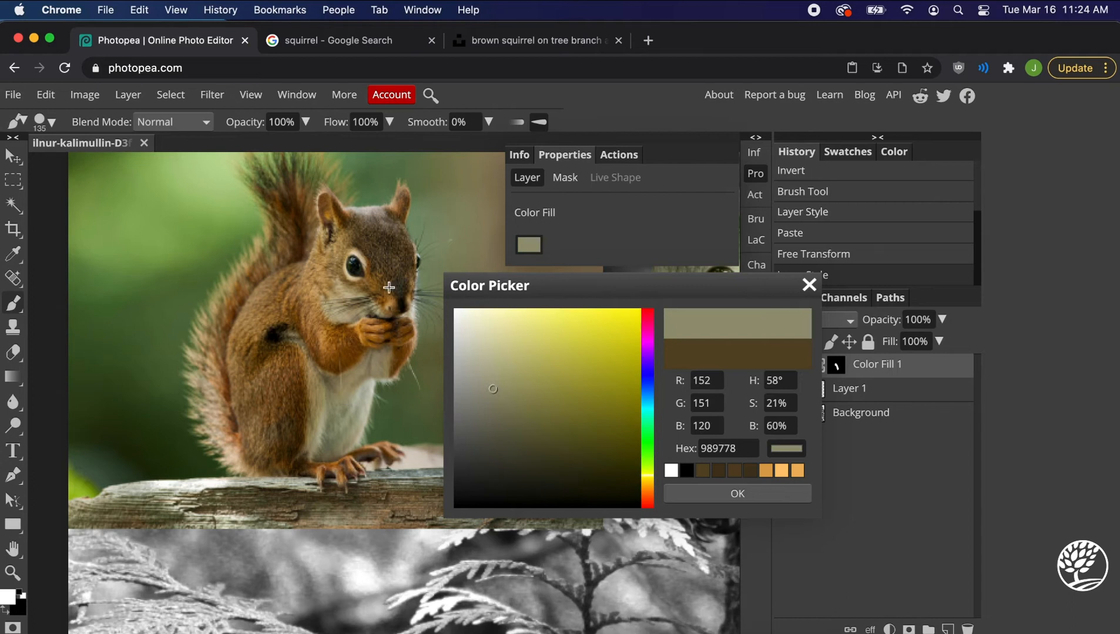
left_click(294, 314)
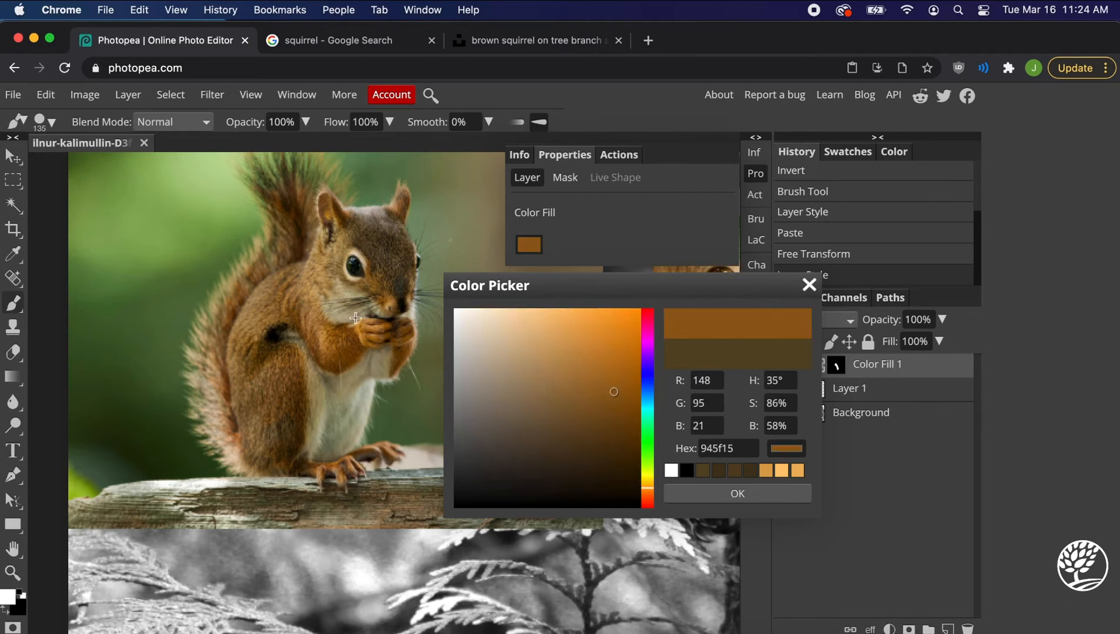
left_click(758, 495)
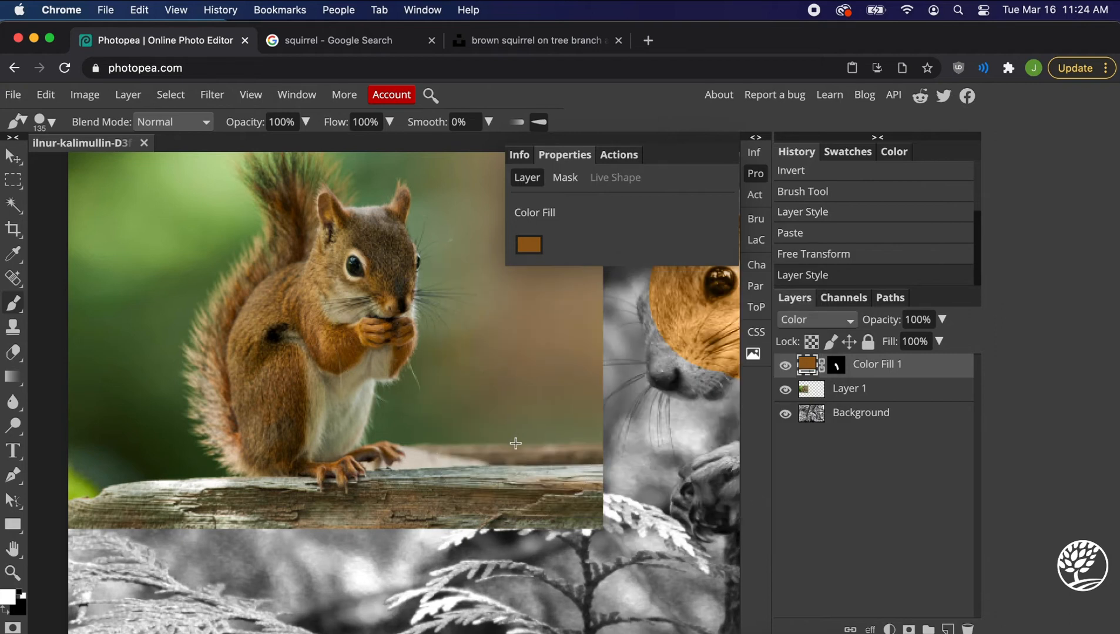
scroll(534, 457, "down", 2)
scroll(377, 169, "down", 1)
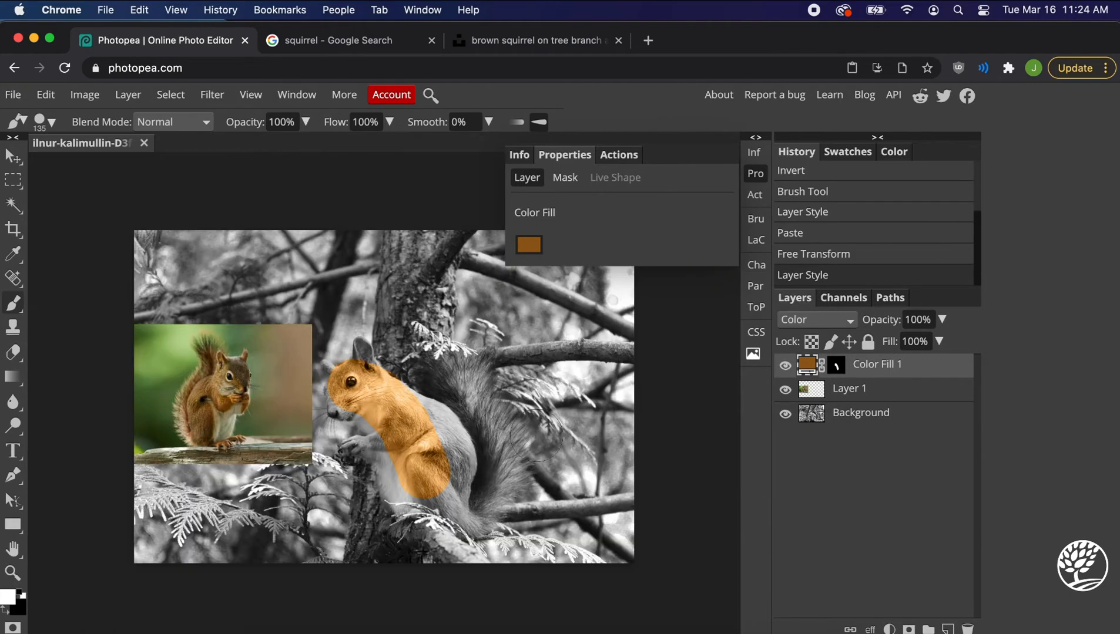
left_click(756, 174)
scroll(393, 440, "up", 2)
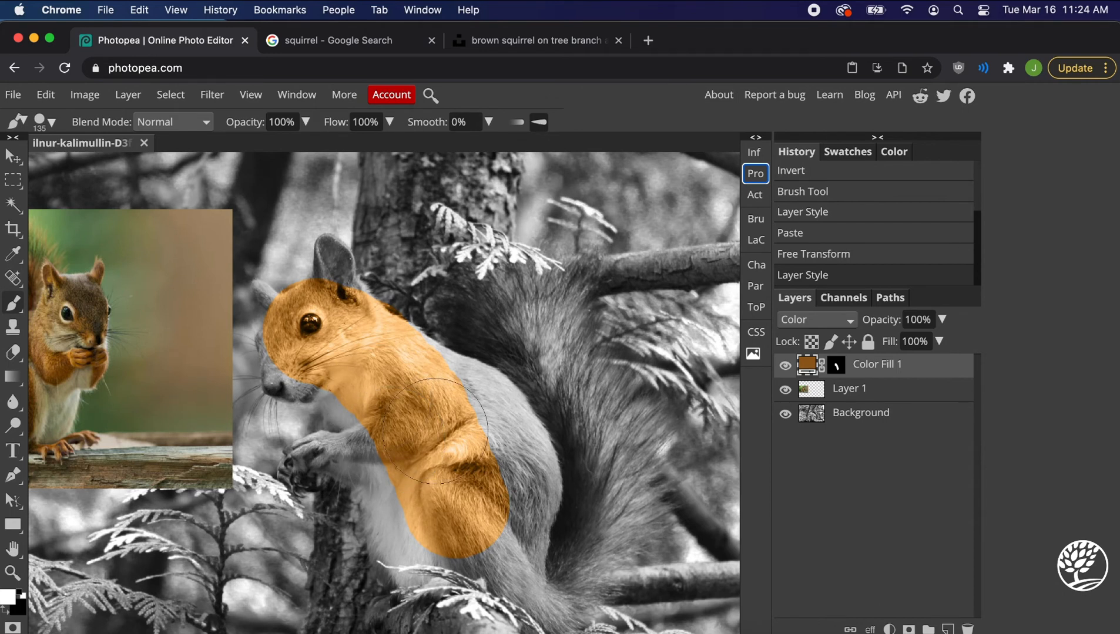
Paint the Color Fill 1 mask white over the squirrel's back, hind leg, head and front paw, hiding the reference photo layer partway.
left_click(447, 411)
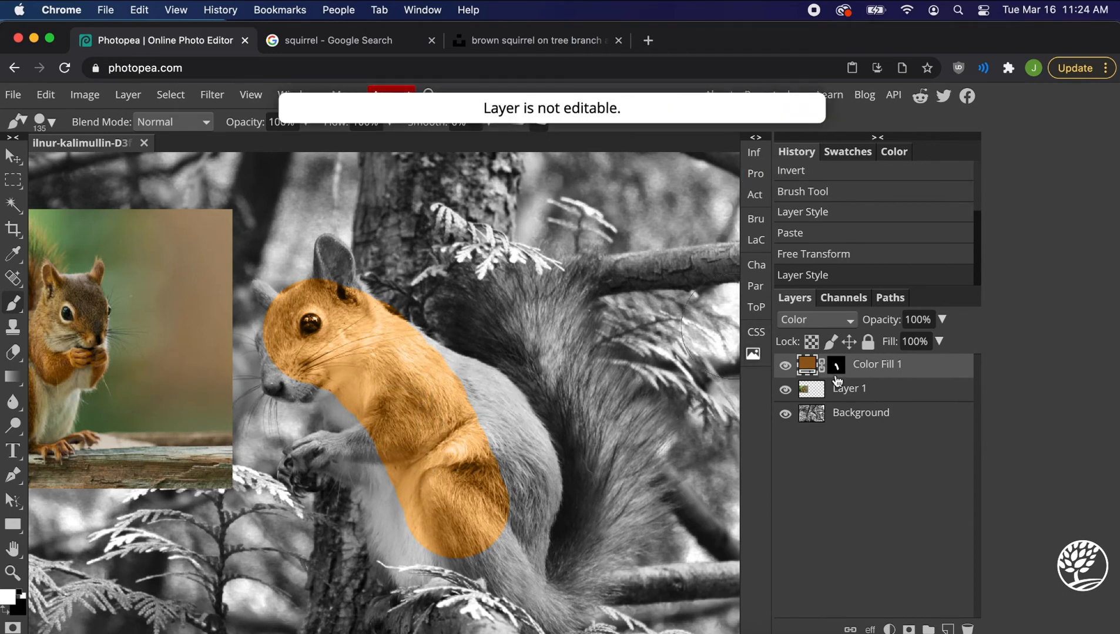
left_click(839, 368)
mouse_move(448, 383)
left_mouse_down()
mouse_move(493, 432)
mouse_move(470, 505)
mouse_move(517, 572)
mouse_move(510, 495)
mouse_move(488, 412)
mouse_move(470, 391)
mouse_move(304, 348)
left_mouse_up()
mouse_move(311, 282)
left_mouse_down()
mouse_move(306, 331)
mouse_move(276, 352)
left_mouse_up()
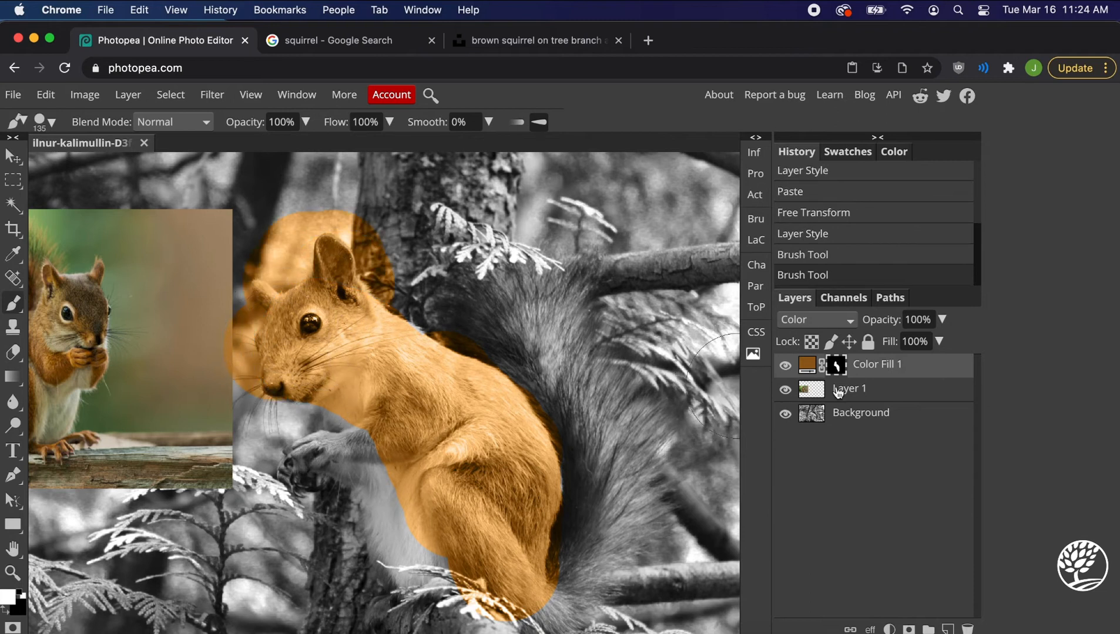
left_click(785, 390)
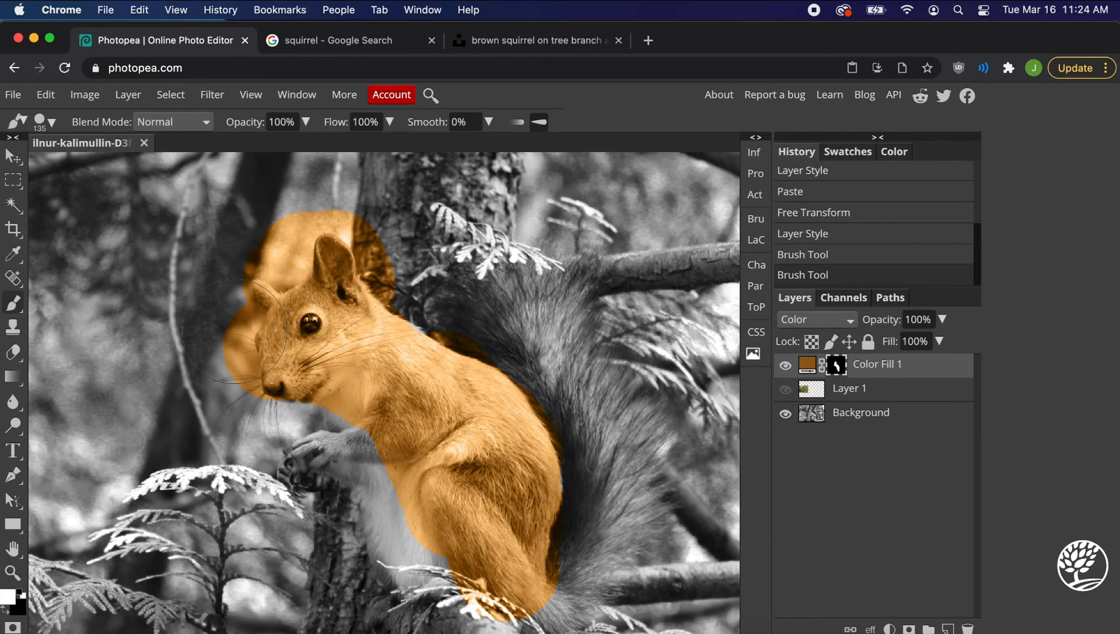
mouse_move(222, 334)
left_mouse_down()
mouse_move(252, 376)
mouse_move(276, 352)
mouse_move(282, 388)
mouse_move(248, 278)
mouse_move(259, 252)
mouse_move(282, 294)
left_mouse_up()
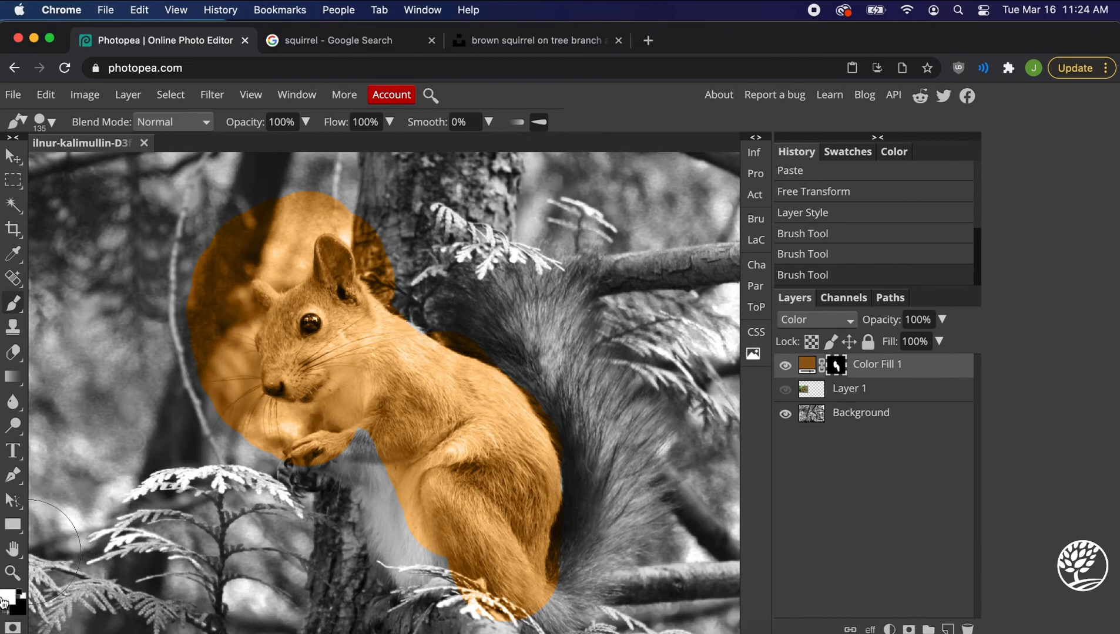
Paint black on the Color Fill 1 mask to remove the orange spill around the squirrel's ears, face and chin.
left_click(7, 617)
left_click(197, 350)
mouse_move(223, 247)
left_mouse_down()
mouse_move(266, 240)
mouse_move(271, 215)
mouse_move(293, 199)
mouse_move(336, 199)
mouse_move(385, 209)
mouse_move(411, 240)
mouse_move(416, 269)
left_mouse_up()
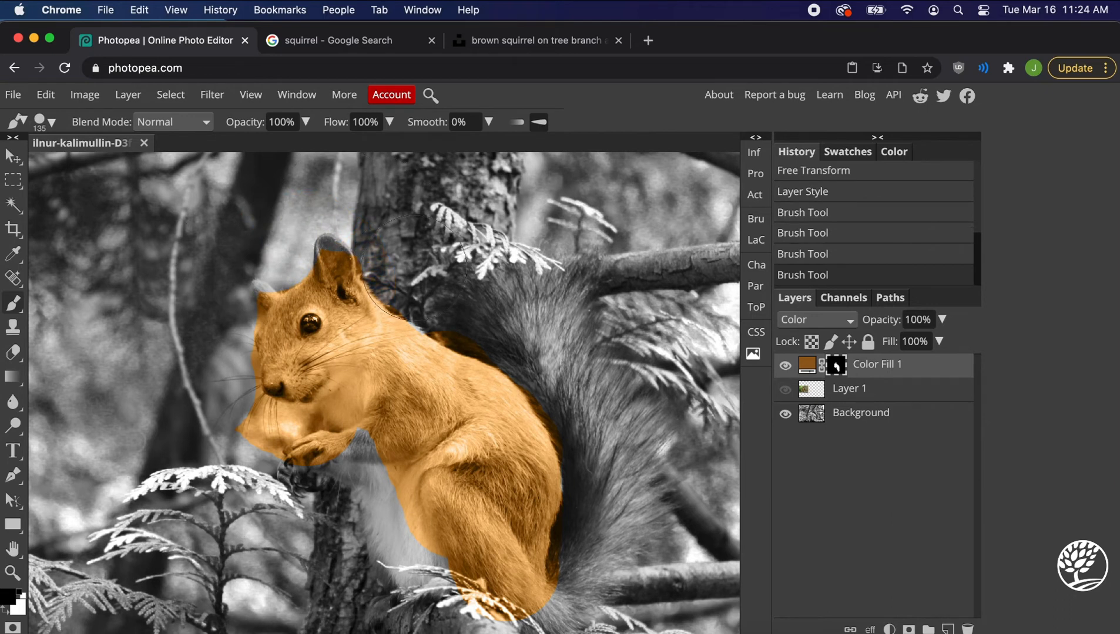
left_click_drag(208, 468, 253, 426)
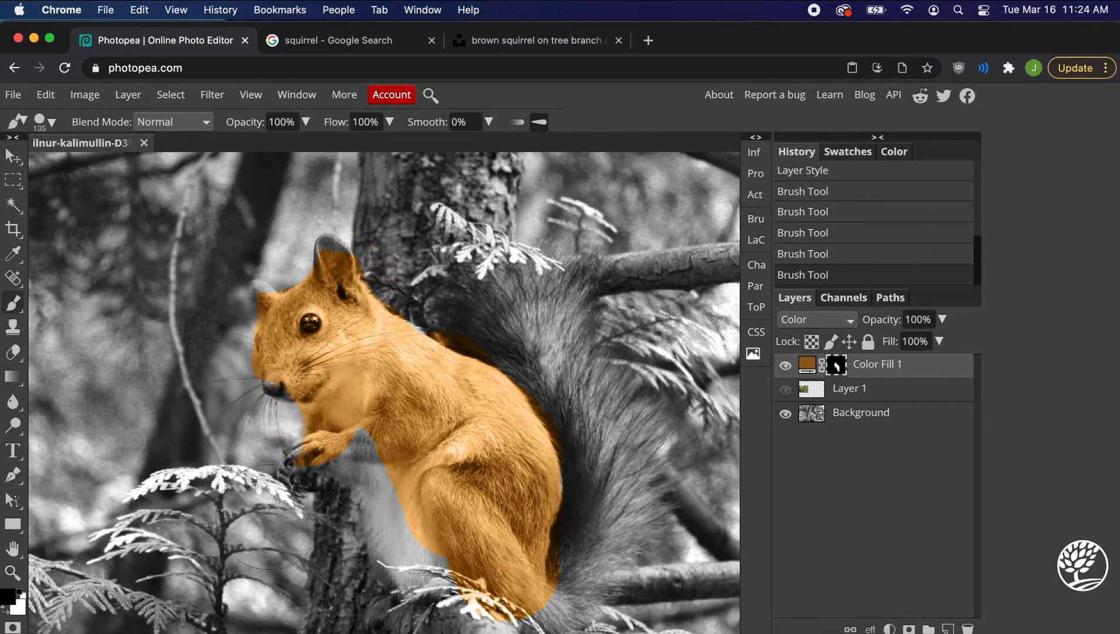
Set the opacity of Color Fill 1 to 100% and show the reference photo layer again.
left_click(942, 320)
left_click_drag(944, 342, 978, 342)
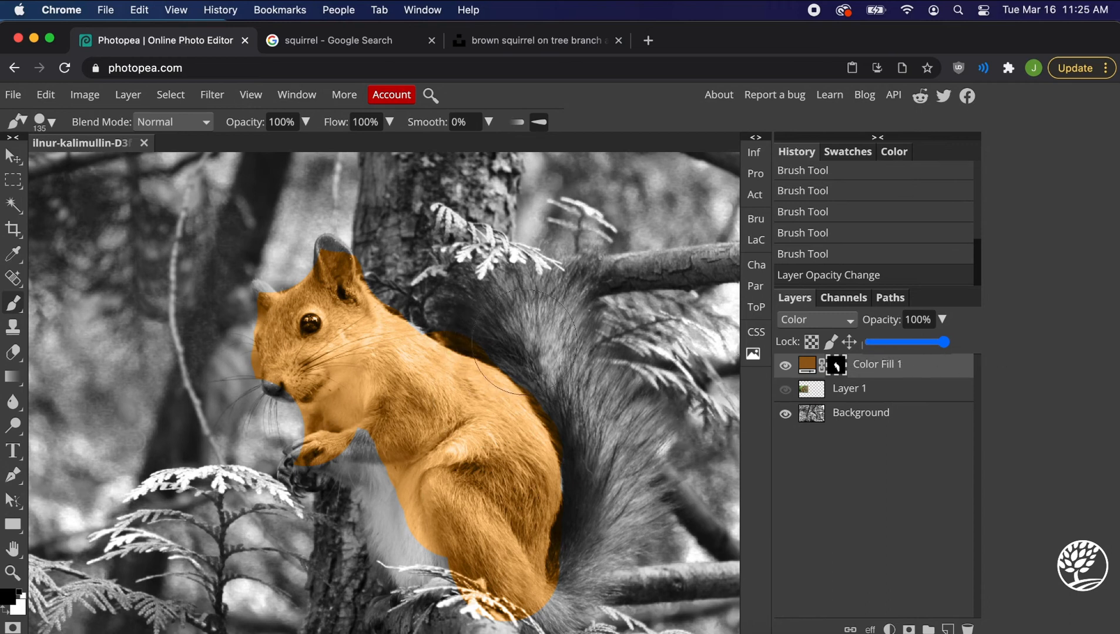
scroll(392, 437, "down", 3)
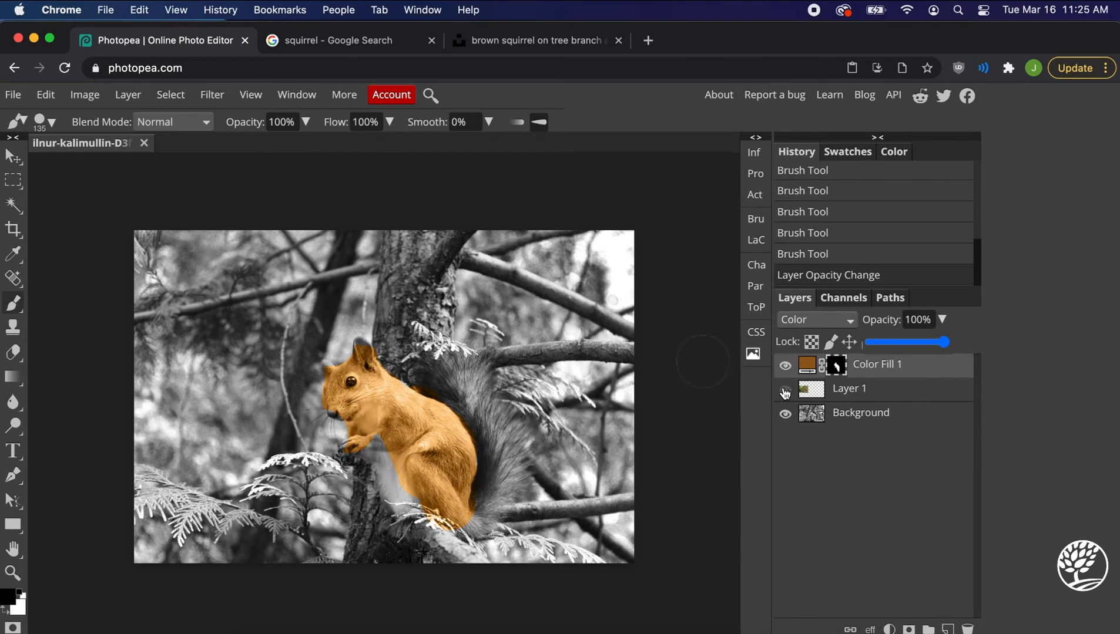
left_click(785, 391)
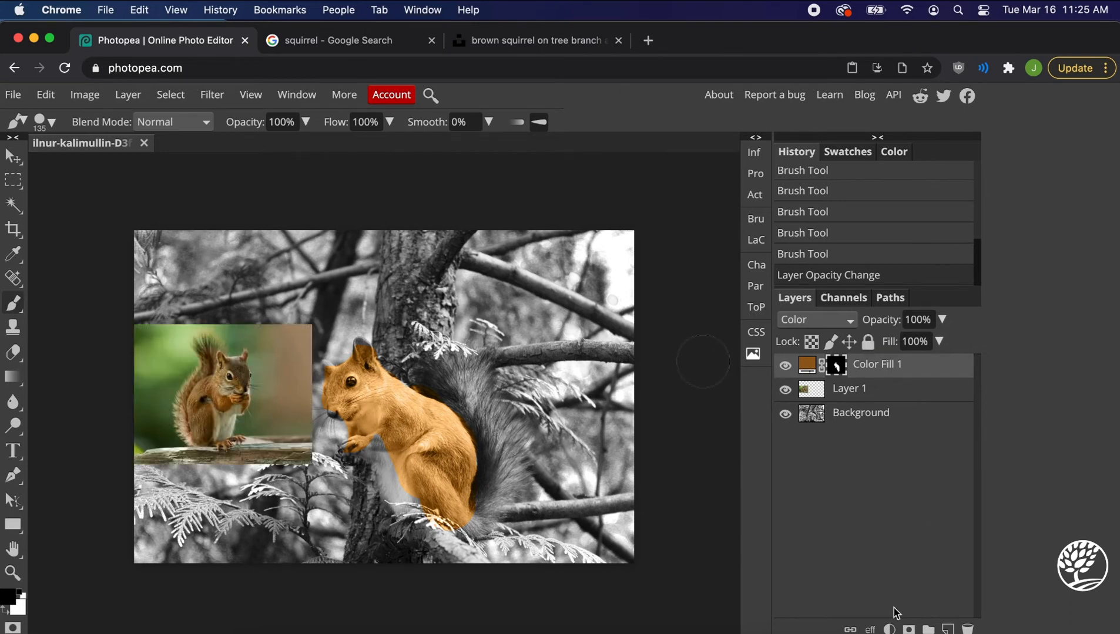
Add a black color fill layer above Color Fill 1 and set its blend mode to Color.
left_click(890, 629)
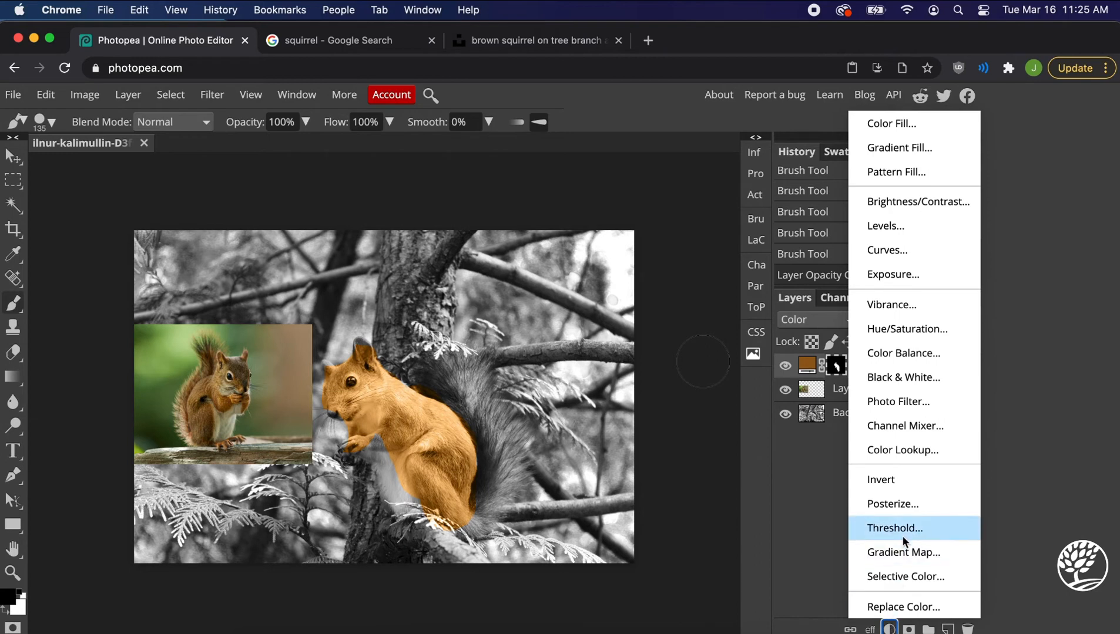
left_click(893, 124)
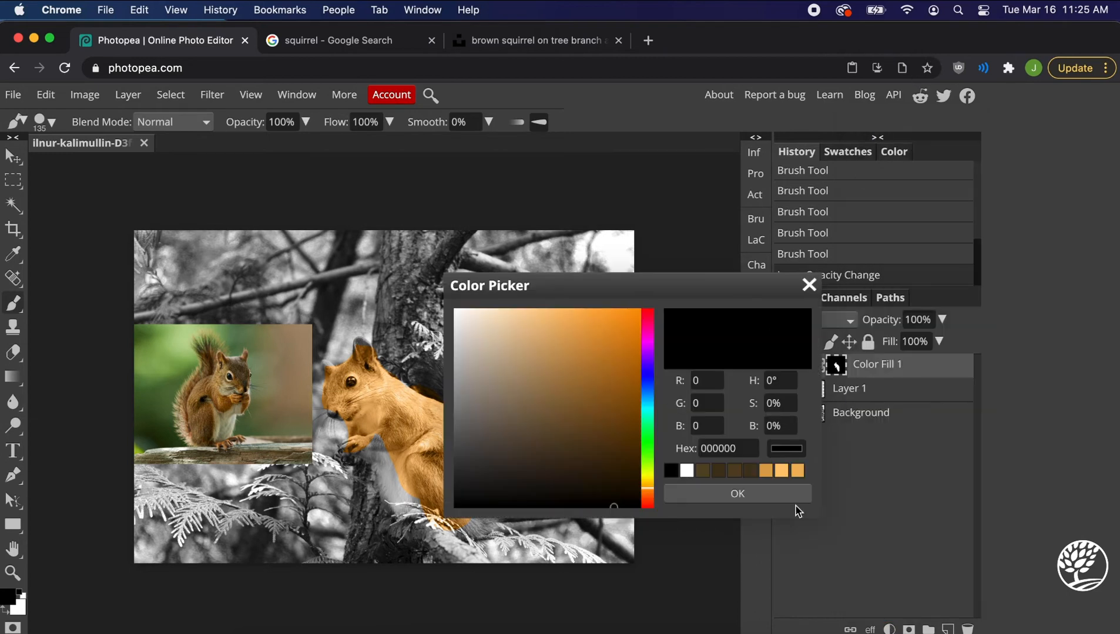
left_click(776, 495)
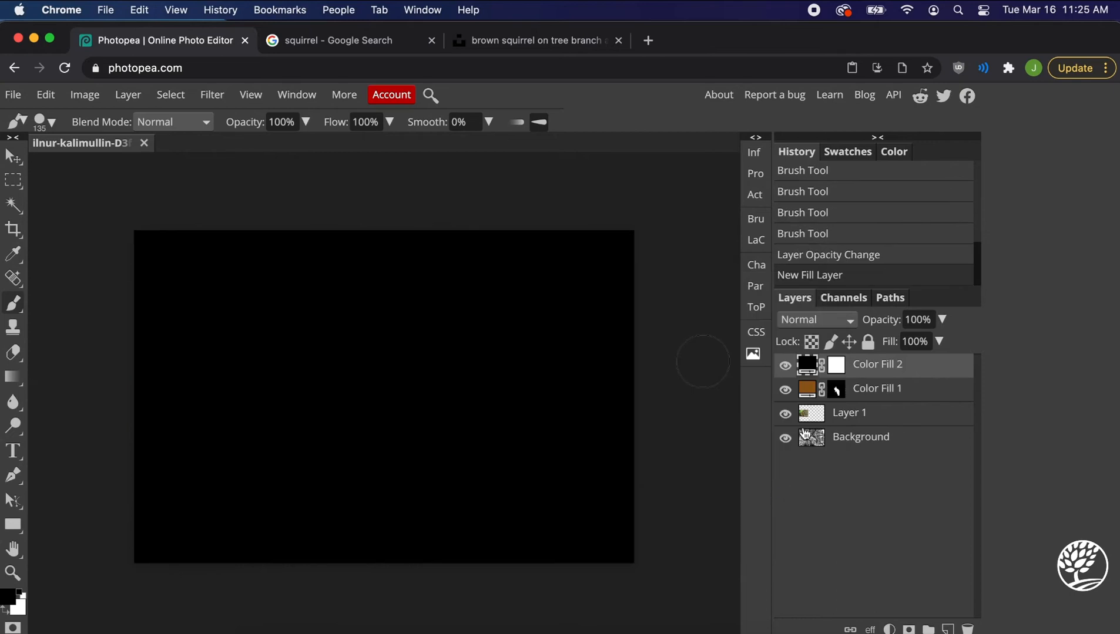
left_click(827, 322)
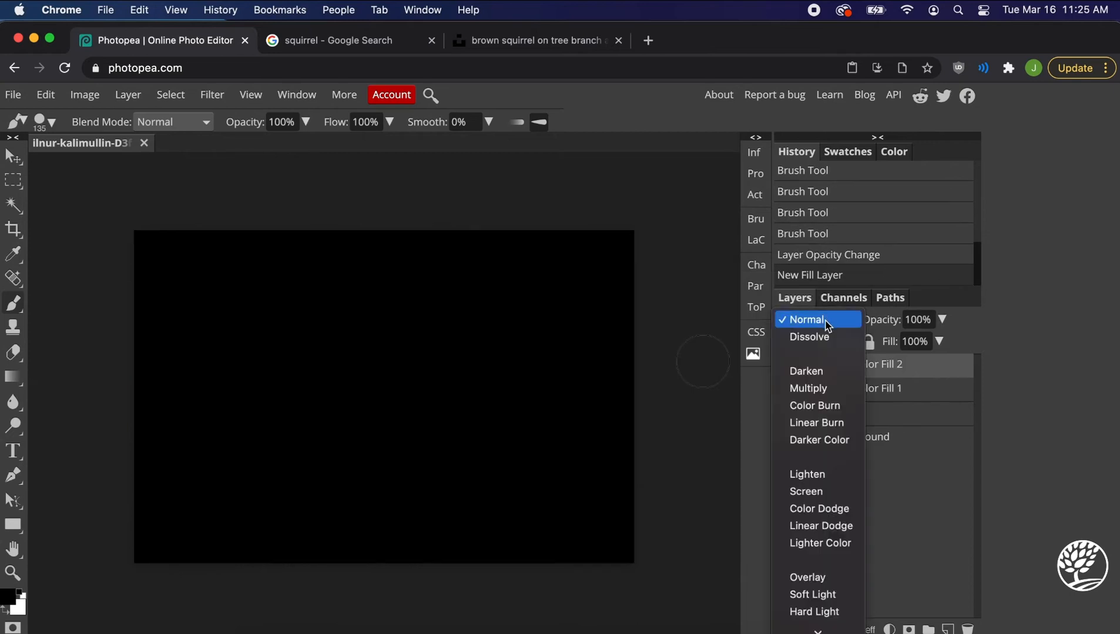
scroll(828, 479, "down", 3)
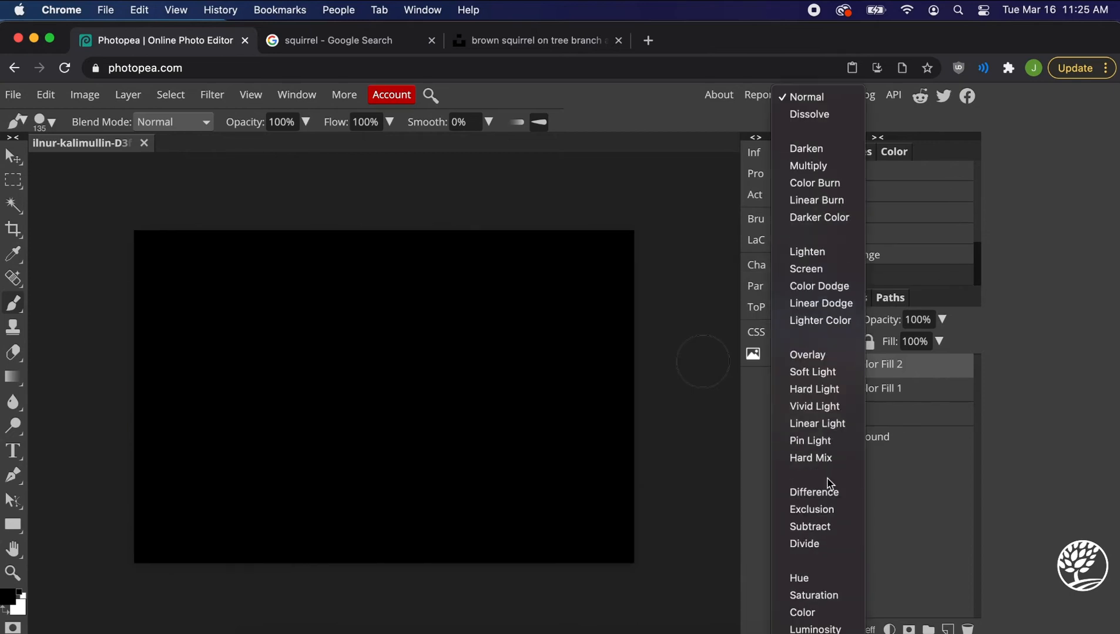
left_click(812, 611)
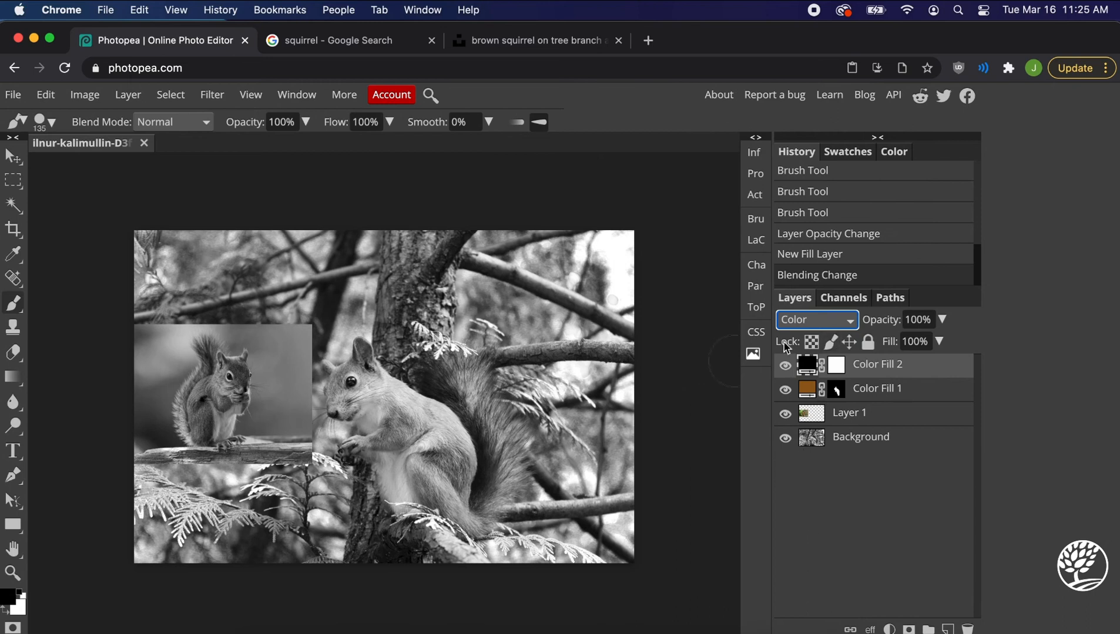
With Color Fill 2 hidden, set its color to 544529 sampled from the reference squirrel's head, and show the layer again.
left_click(758, 178)
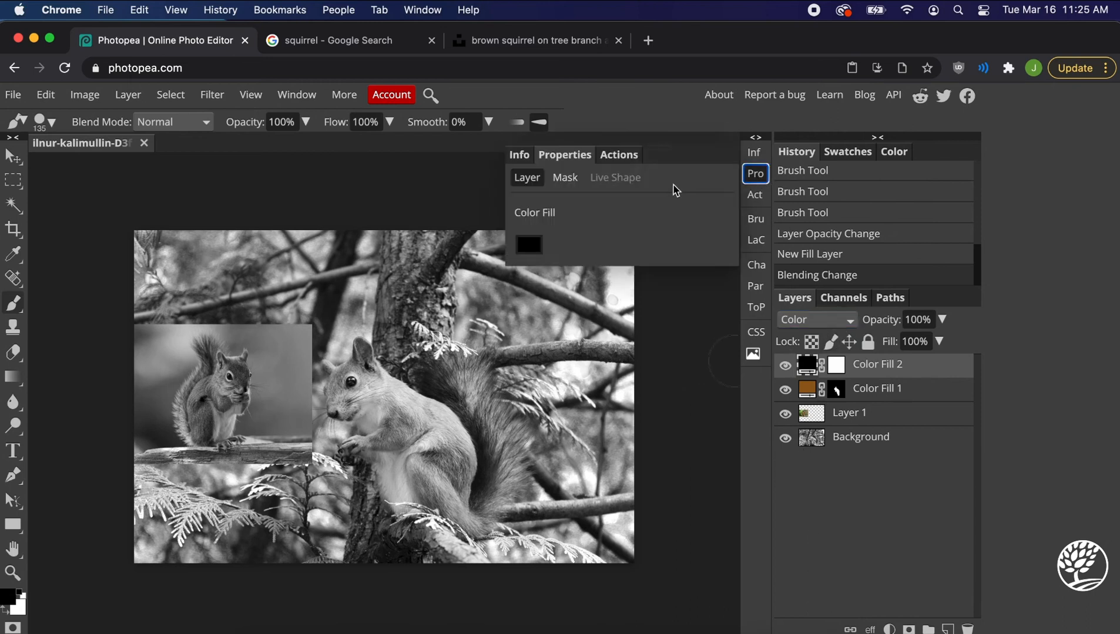
left_click(529, 246)
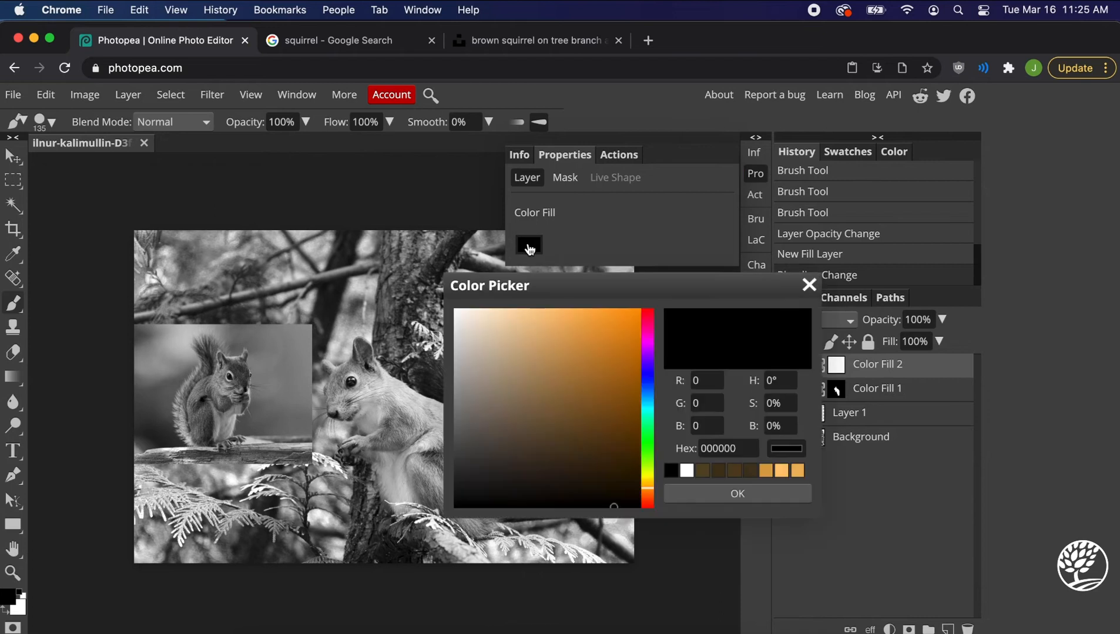
left_click(762, 495)
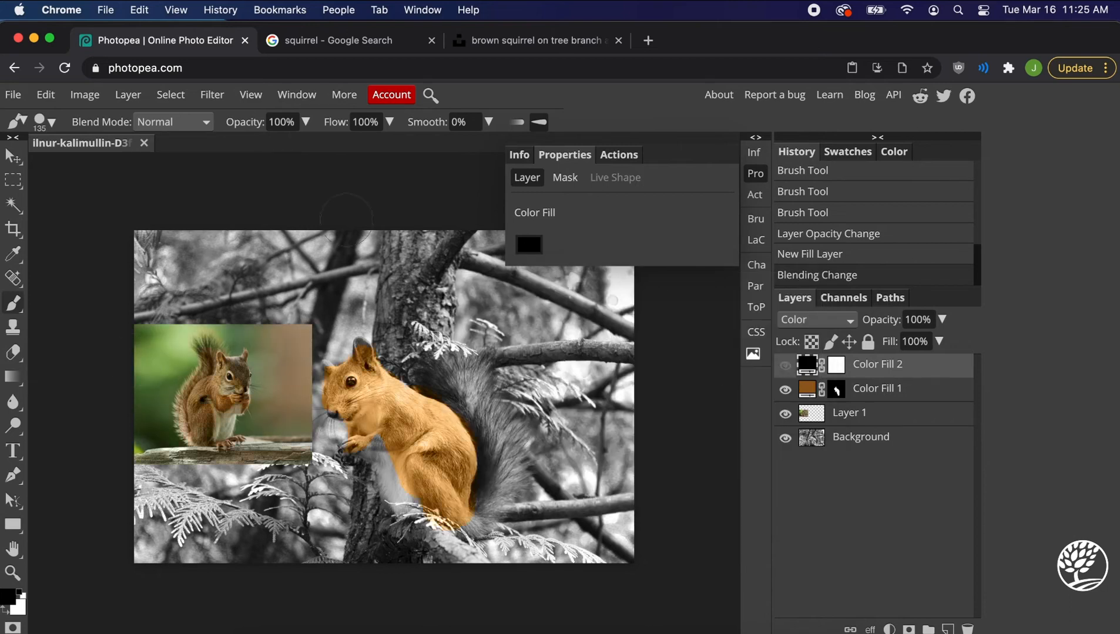
left_click(532, 245)
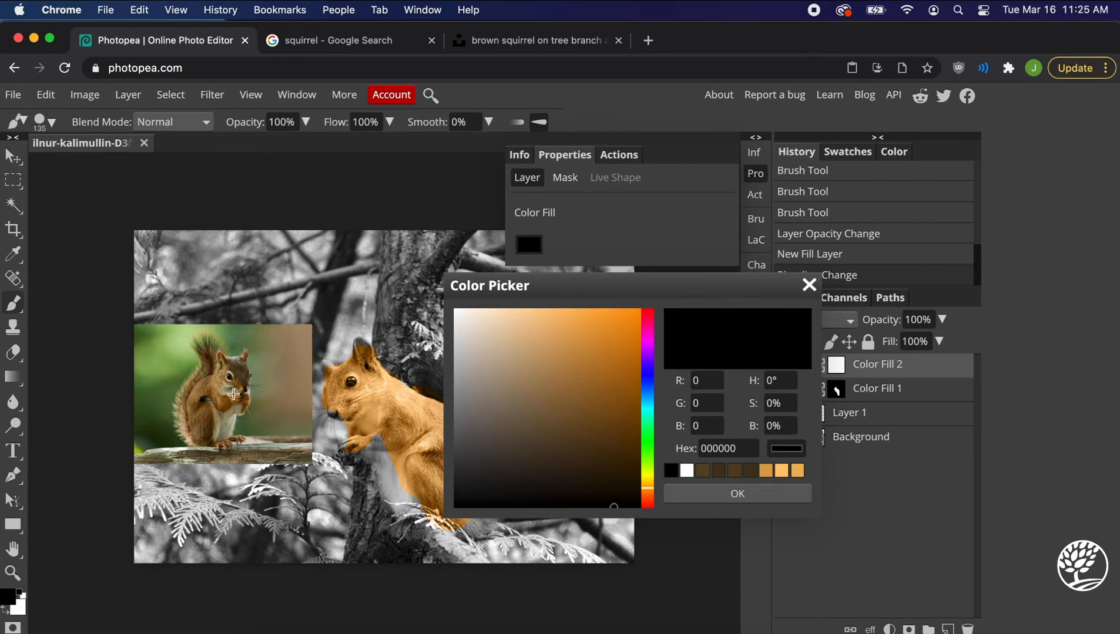
left_click(235, 365)
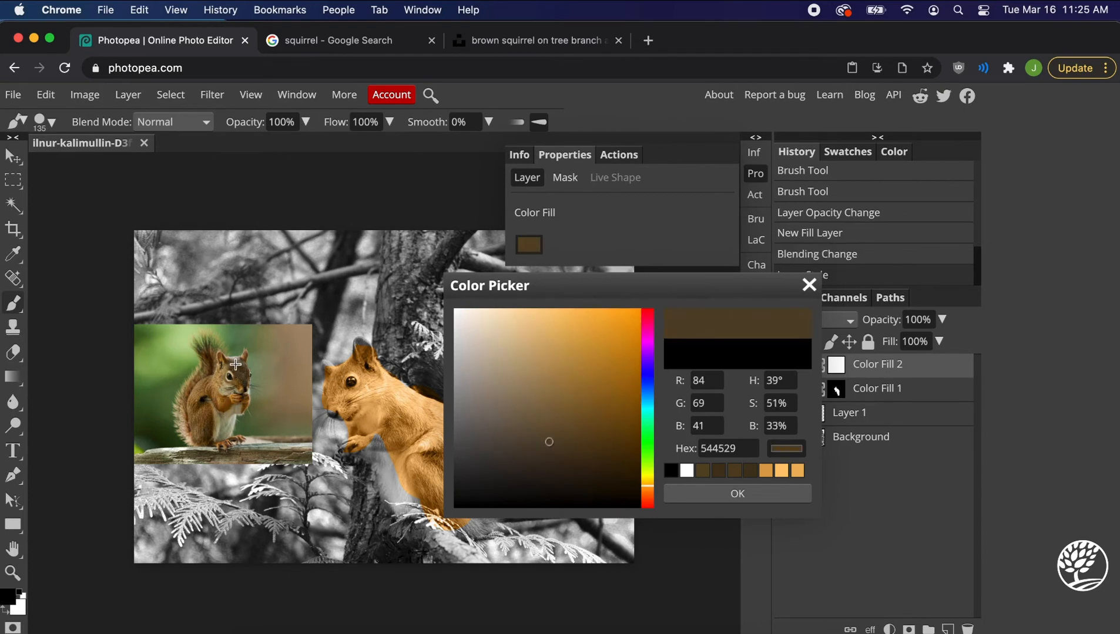
left_click(695, 498)
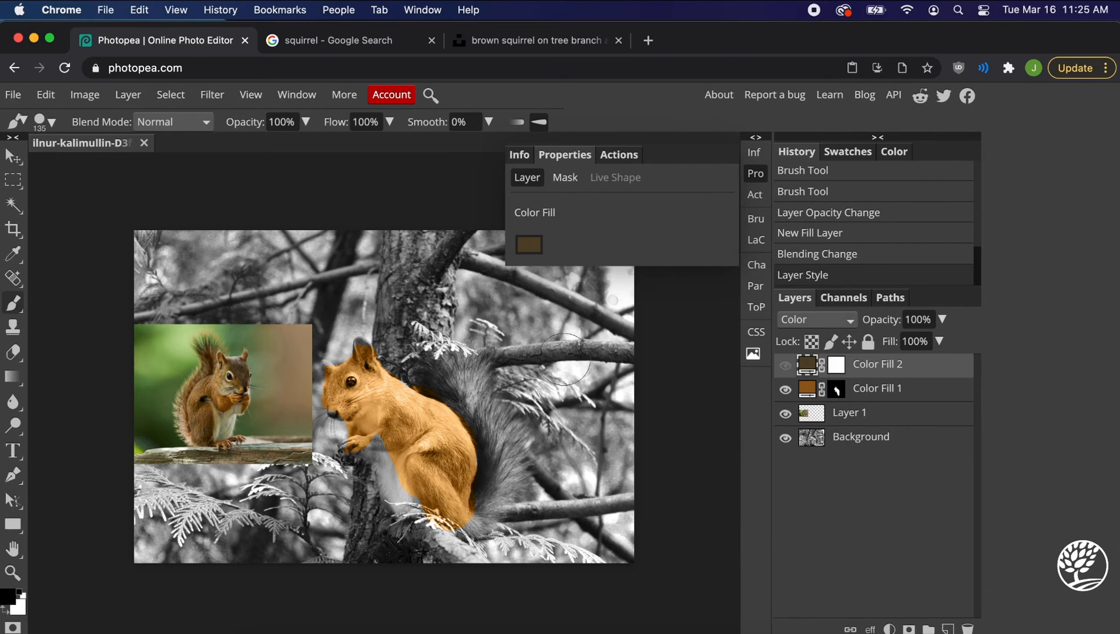
left_click(785, 366)
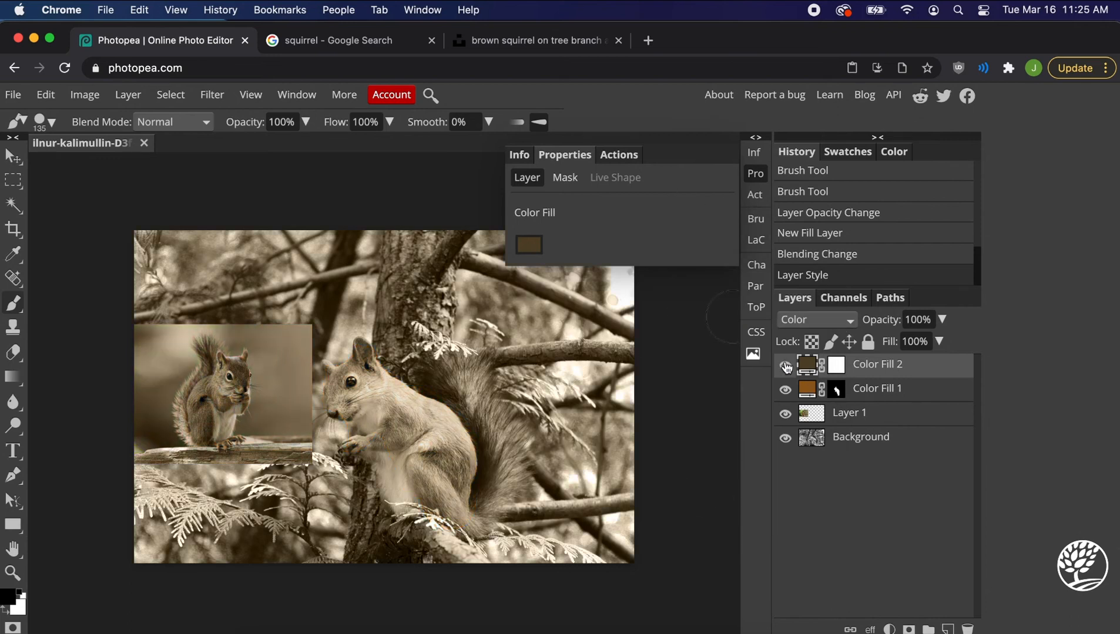
left_click(764, 176)
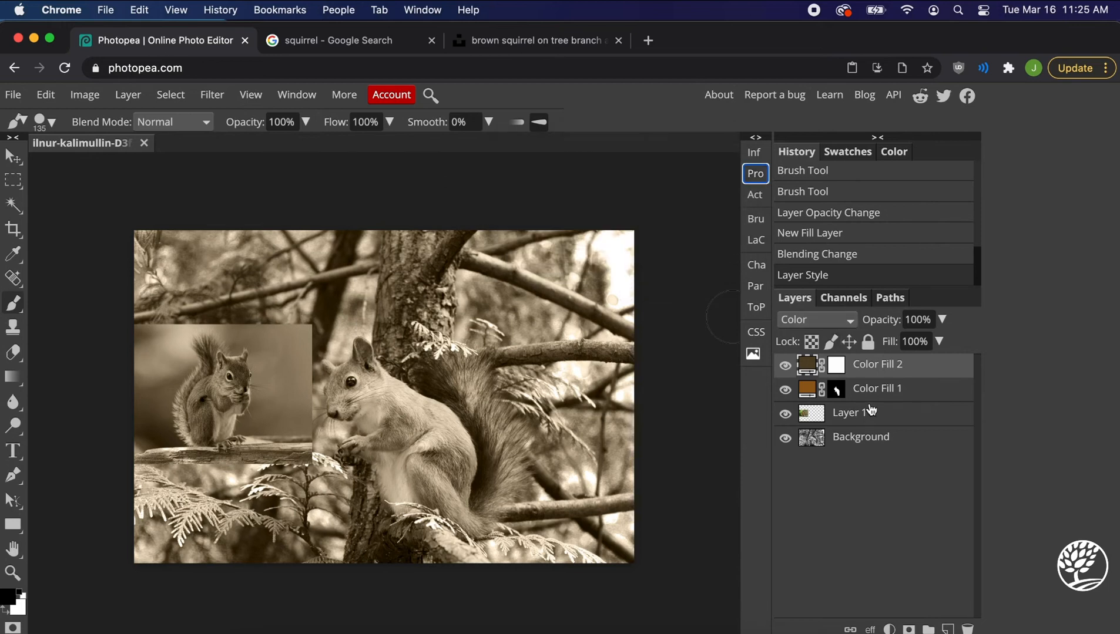
Invert the Color Fill 2 mask to black so it hides the brown fill across the whole image.
left_click(836, 365)
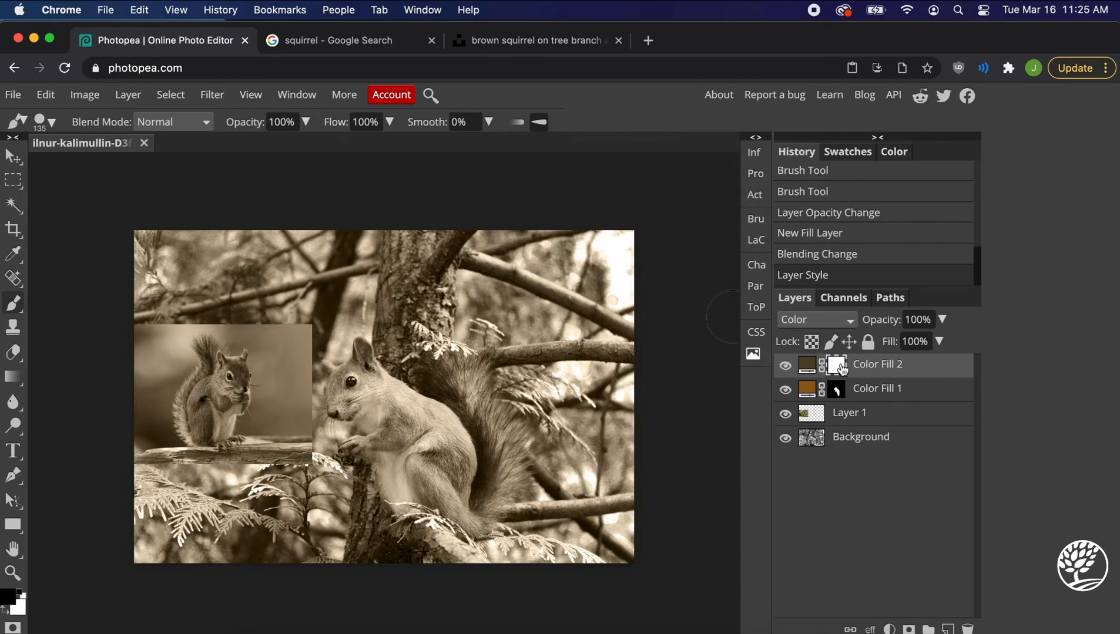
key("super+i")
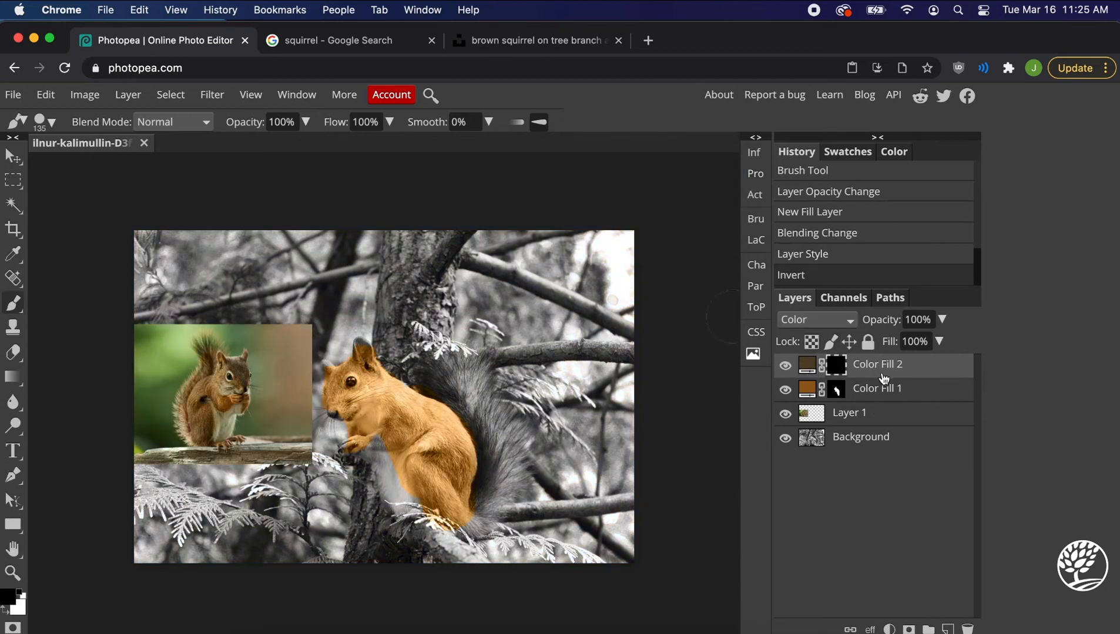
left_click(826, 364)
scroll(397, 402, "up", 3)
scroll(364, 446, "down", 5)
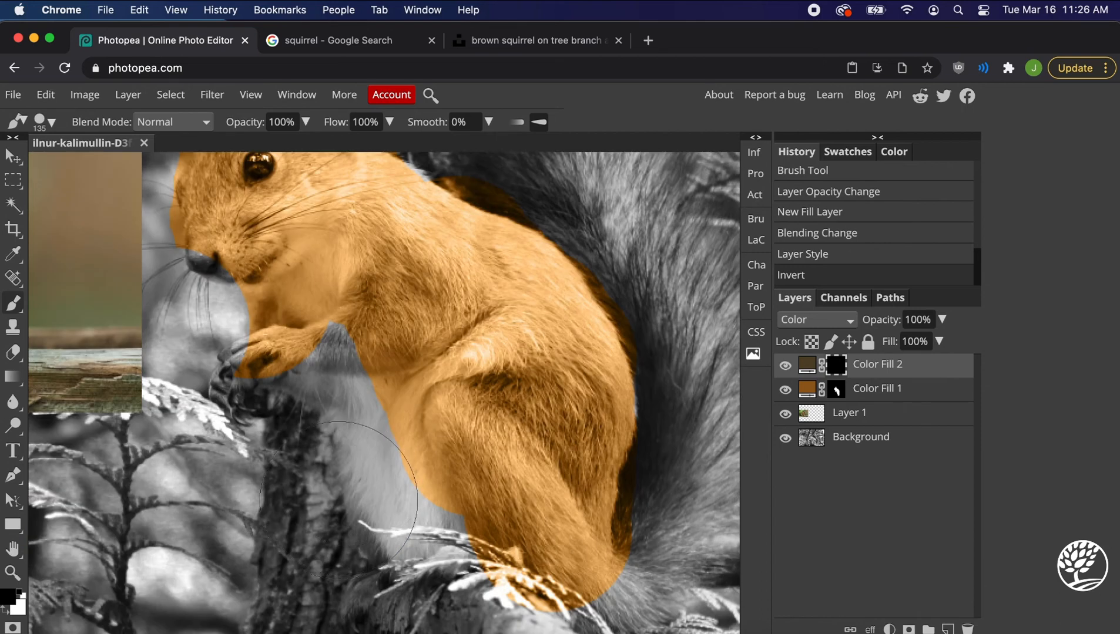
left_click_drag(349, 470, 339, 471)
left_click(376, 487)
left_click(345, 390)
left_click(356, 389)
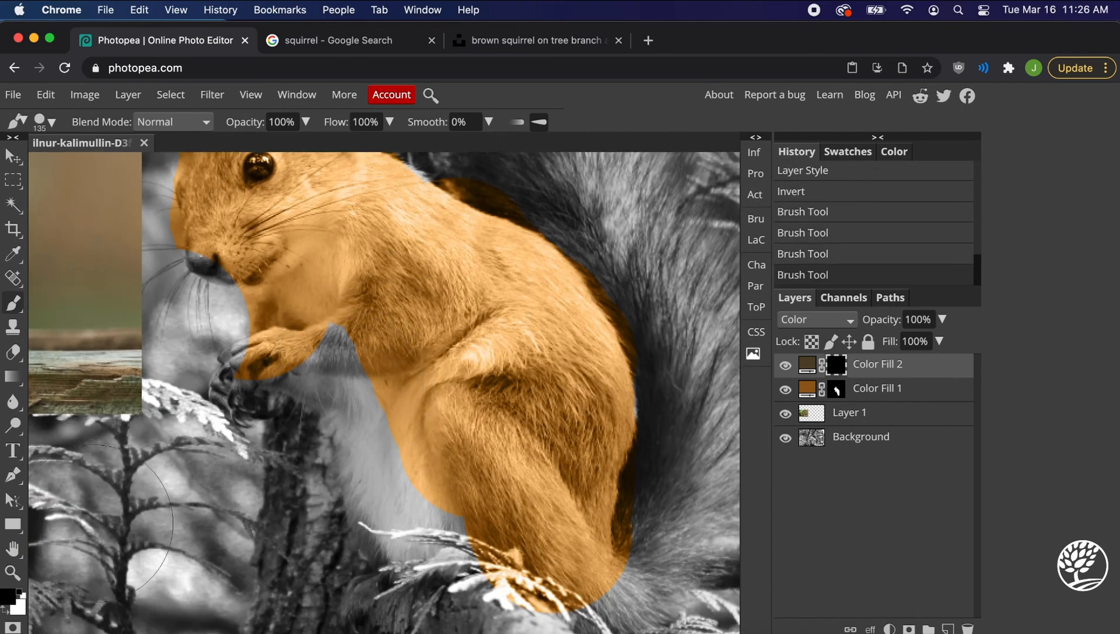
Paint white on the Color Fill 2 mask over the squirrel's belly, front paws, foreleg and shoulder.
left_click(5, 611)
mouse_move(381, 455)
left_mouse_down()
mouse_move(316, 376)
mouse_move(404, 553)
mouse_move(390, 525)
left_mouse_up()
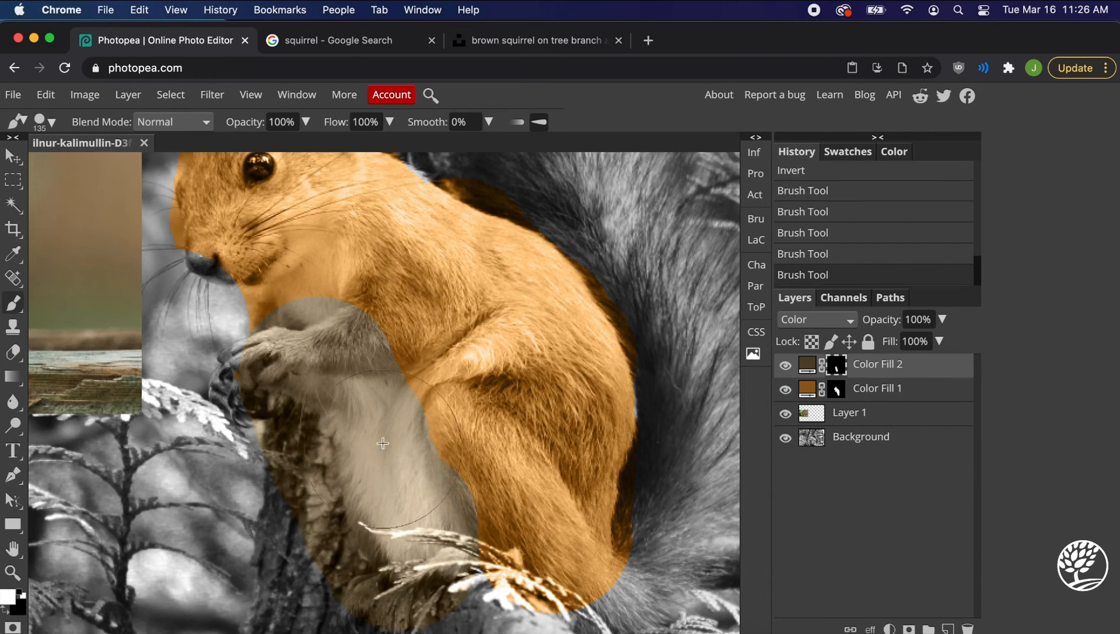
mouse_move(358, 352)
left_mouse_down()
mouse_move(345, 322)
mouse_move(372, 276)
left_mouse_up()
scroll(361, 306, "down", 5)
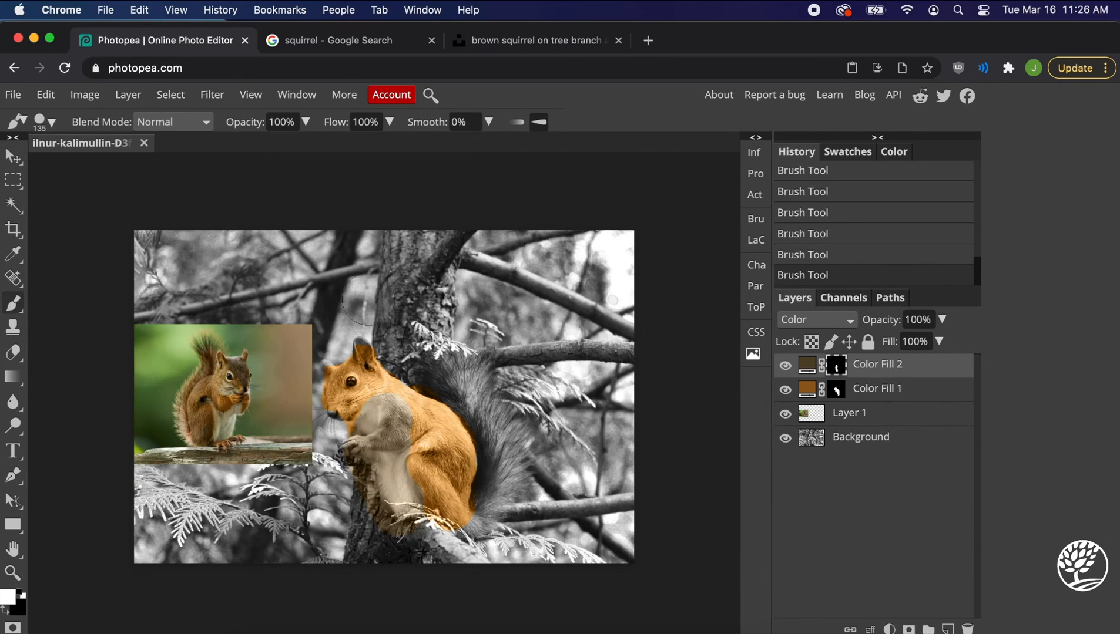
Paint a small patch on the squirrel's thigh in the Color Fill 2 mask with an 8 px brush and switch to the Move tool.
scroll(361, 446, "up", 5)
scroll(361, 446, "up", 1)
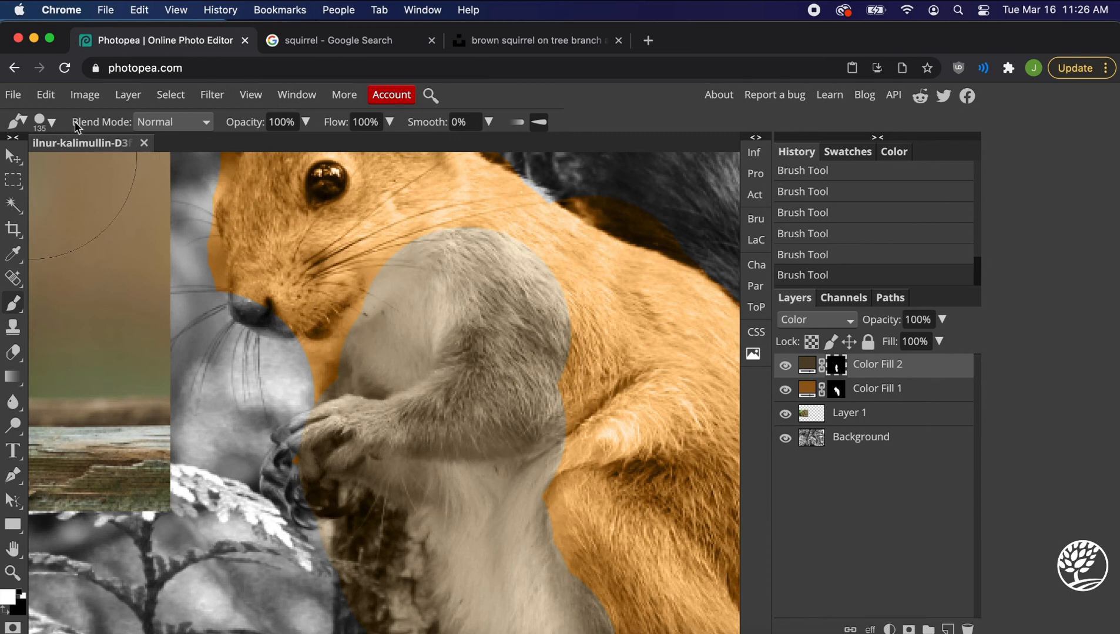
left_click(46, 121)
left_click_drag(121, 169, 71, 169)
scroll(625, 525, "down", 3)
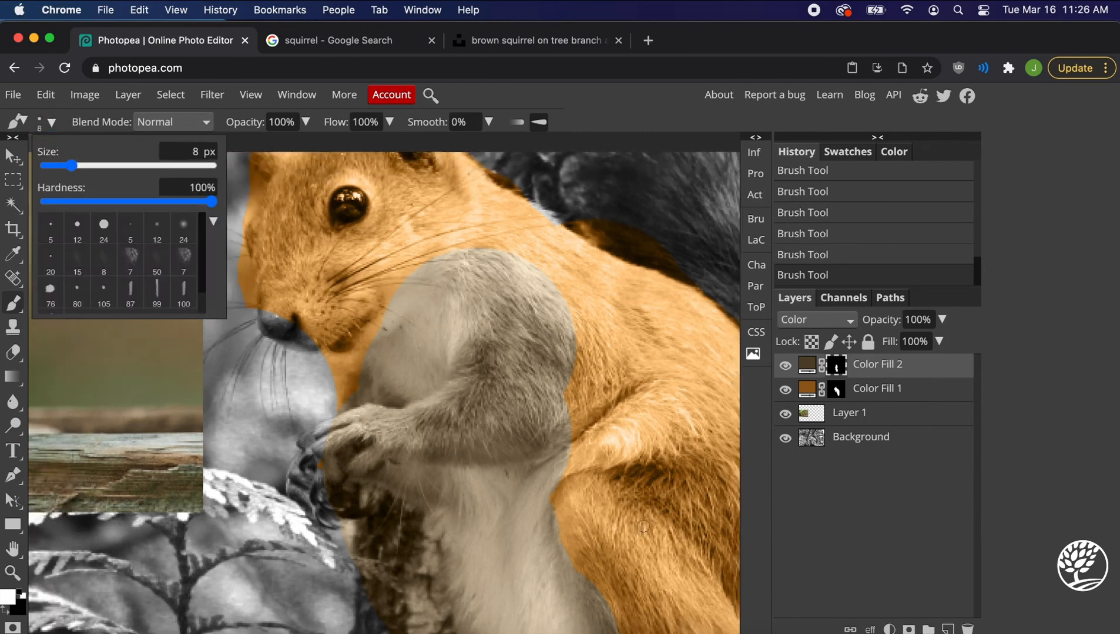
left_click(656, 510)
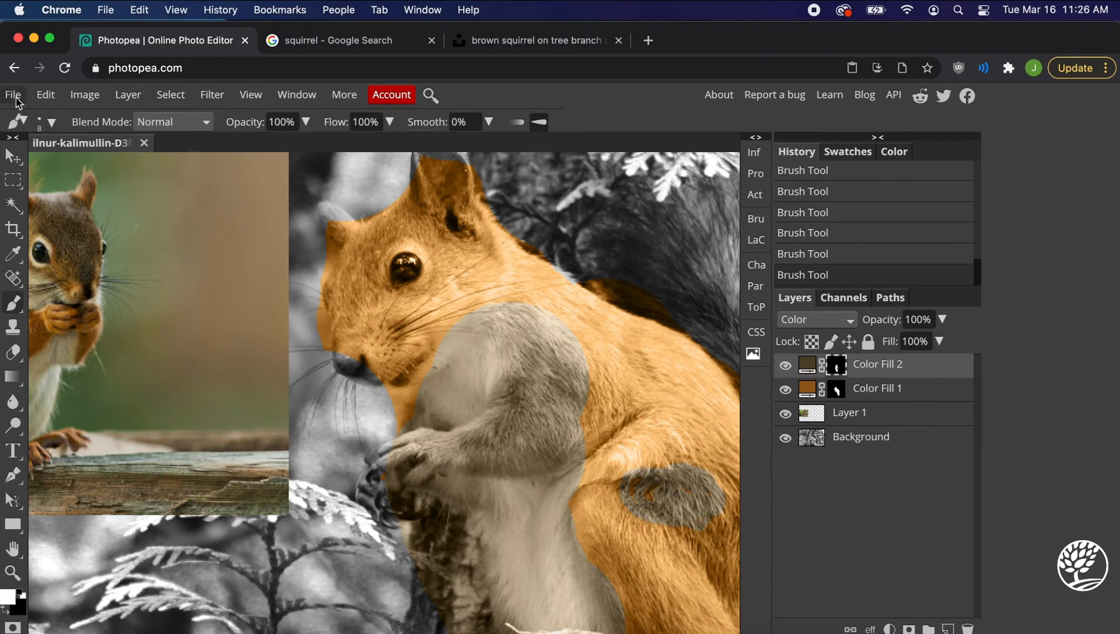
left_click(13, 157)
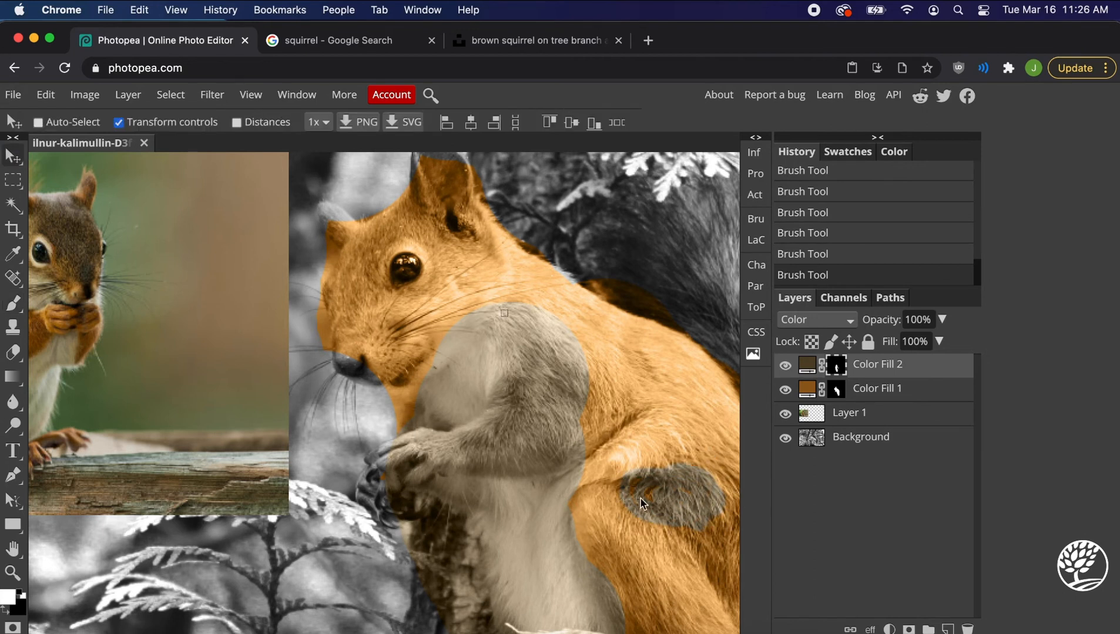
scroll(633, 525, "down", 2)
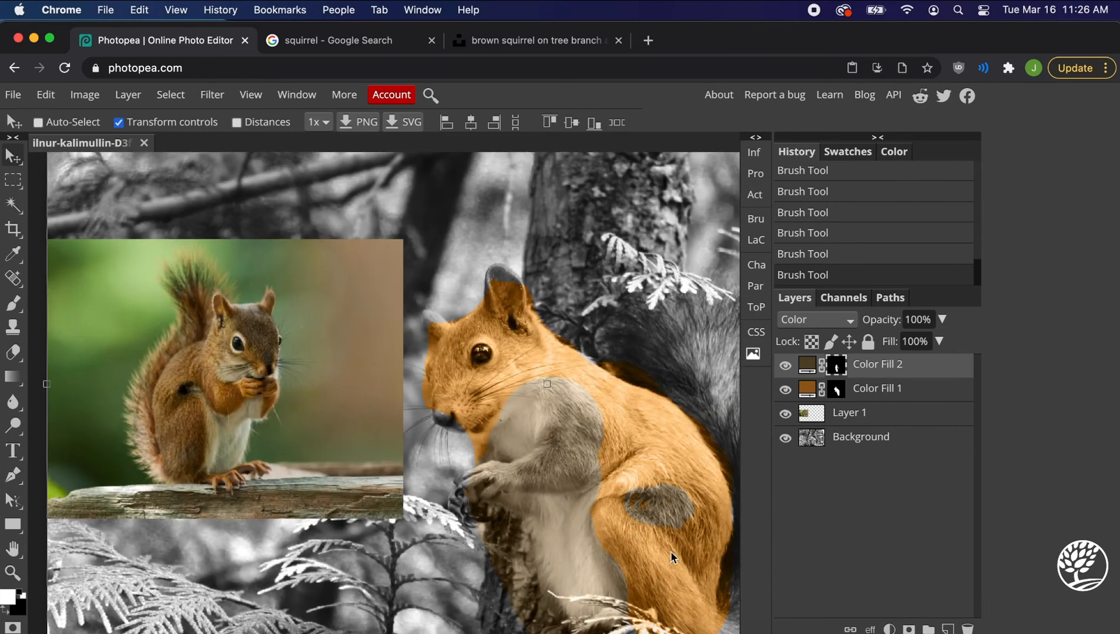
scroll(670, 551, "up", 3)
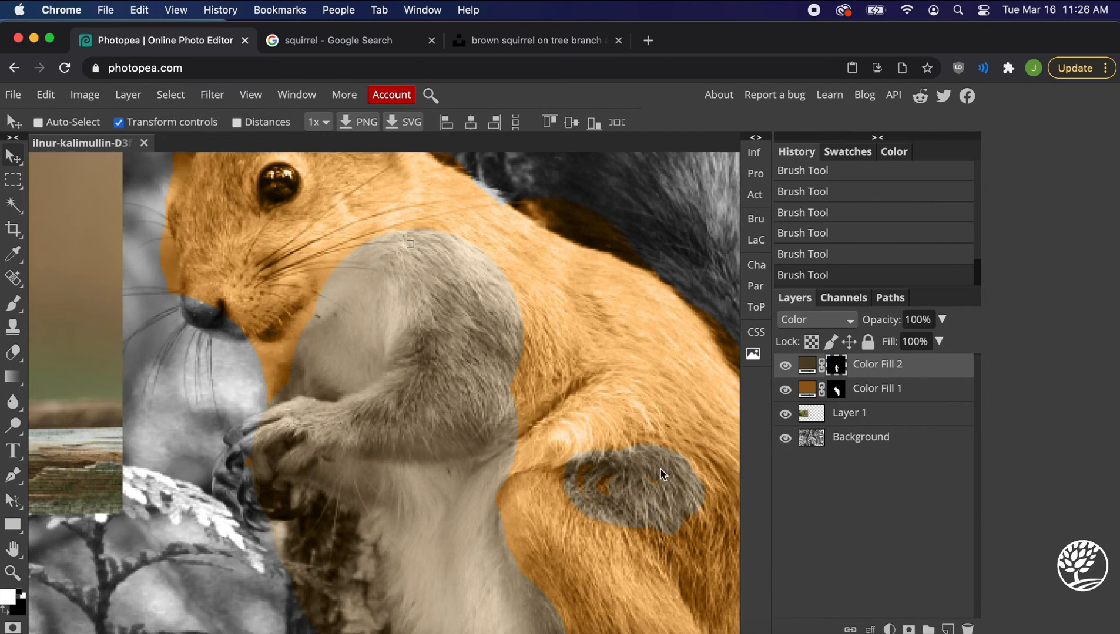
Darken the Color Fill 2 color to 392f1d.
left_click(809, 368)
left_click(755, 173)
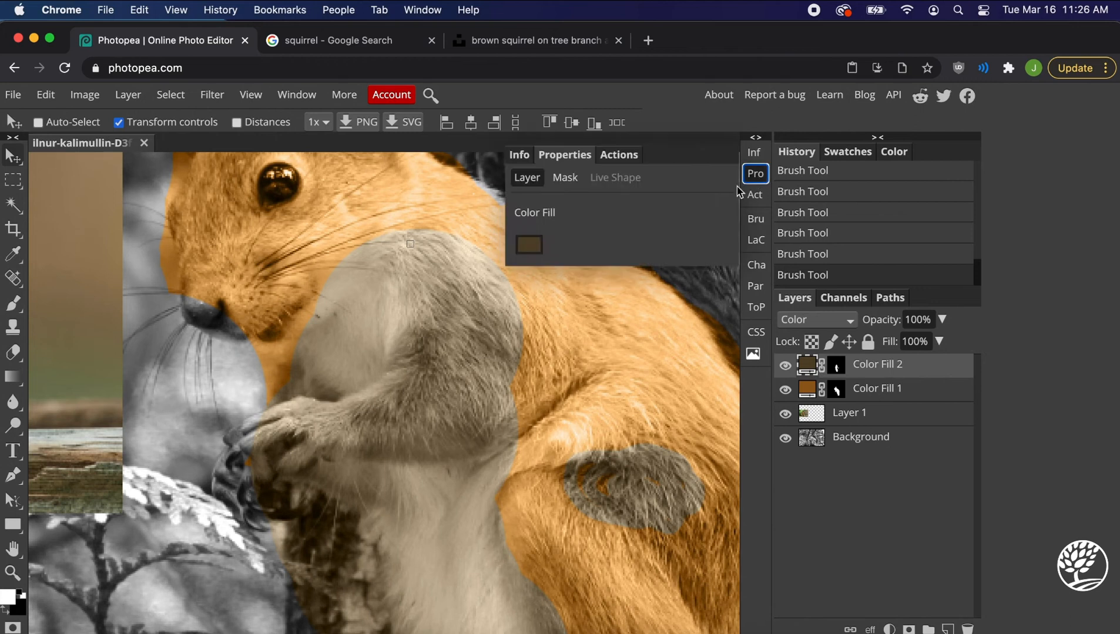
left_click(542, 245)
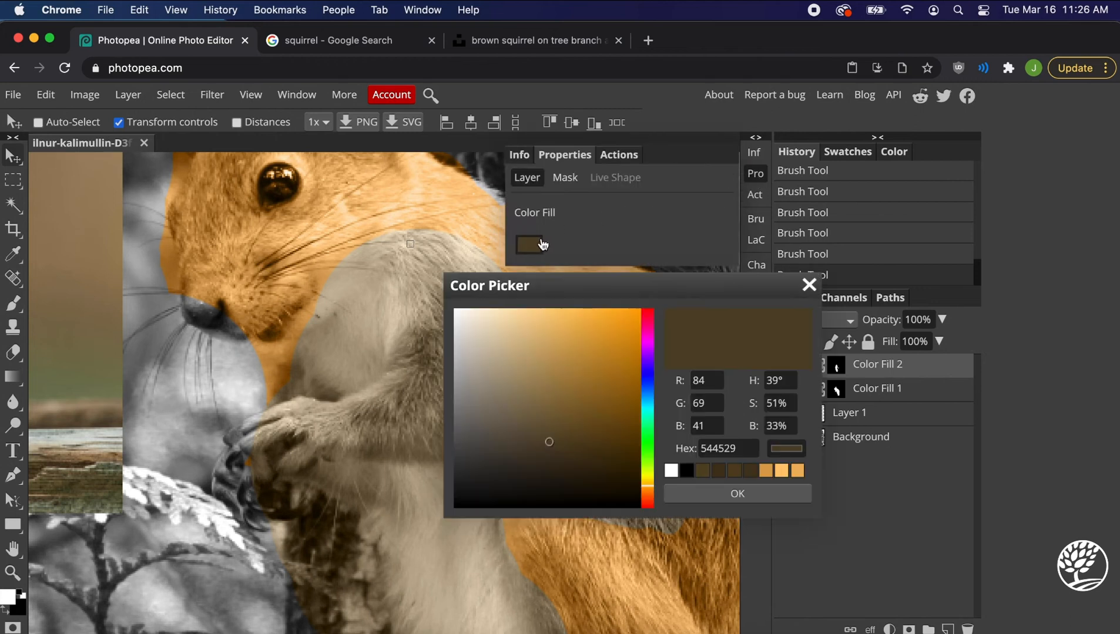
left_click(549, 443)
left_click(545, 463)
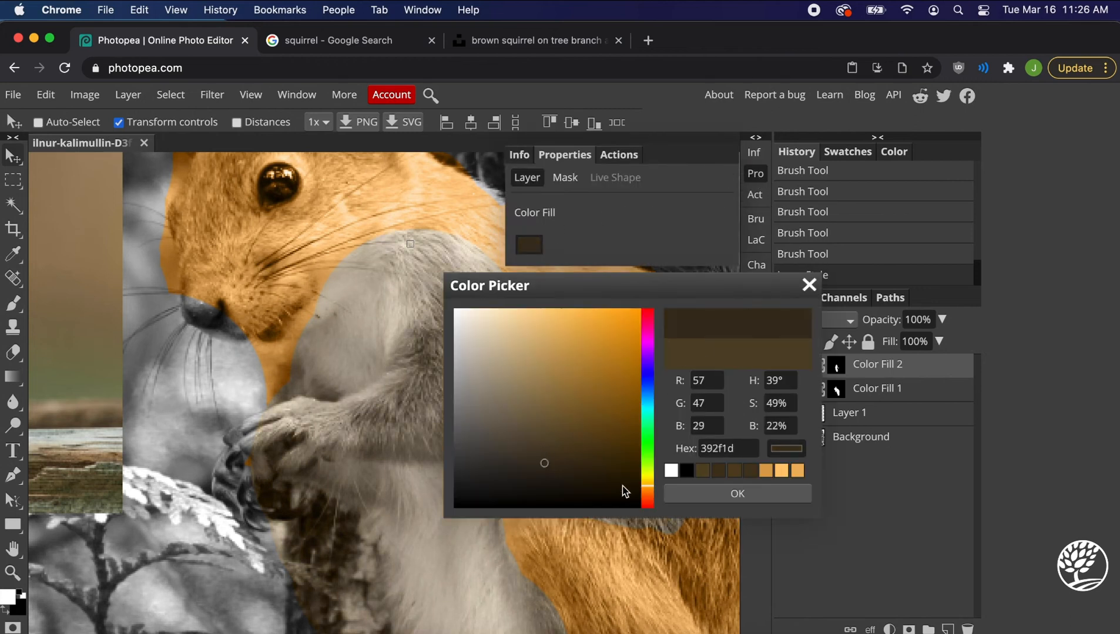
left_click(747, 494)
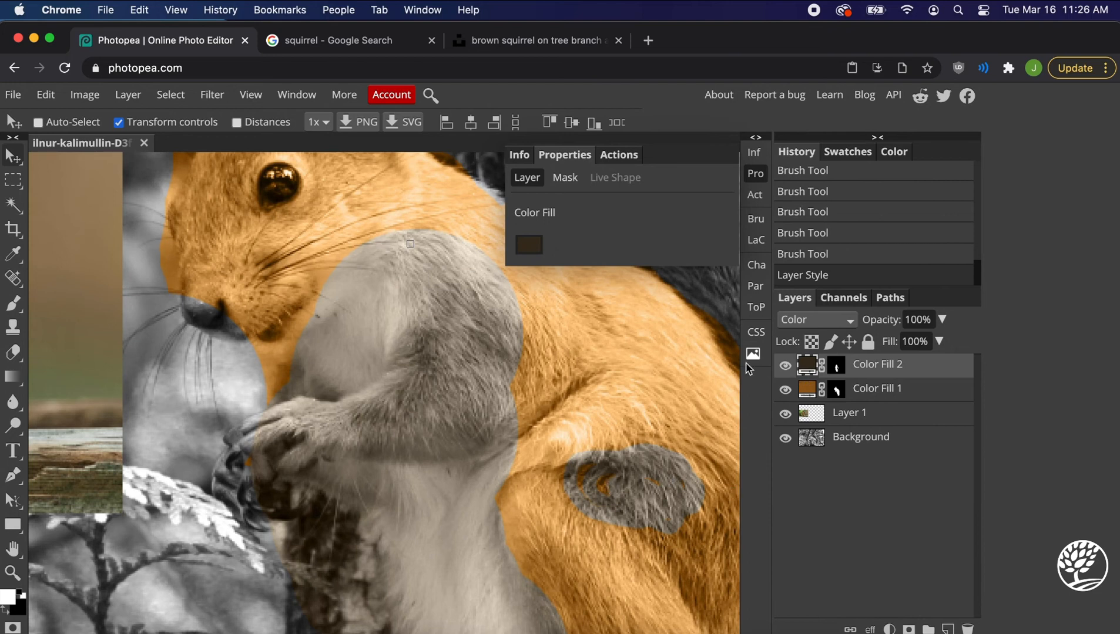
left_click(758, 175)
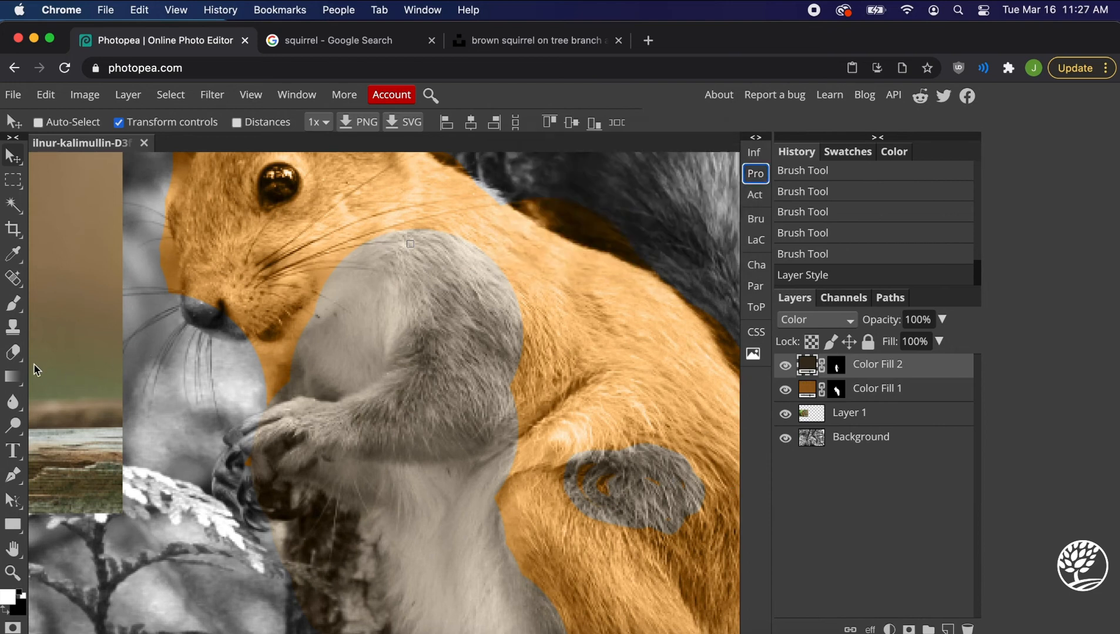
Paint white on the Color Fill 2 mask over the squirrel's thigh and up to its shoulder with a 70 px brush.
key("b")
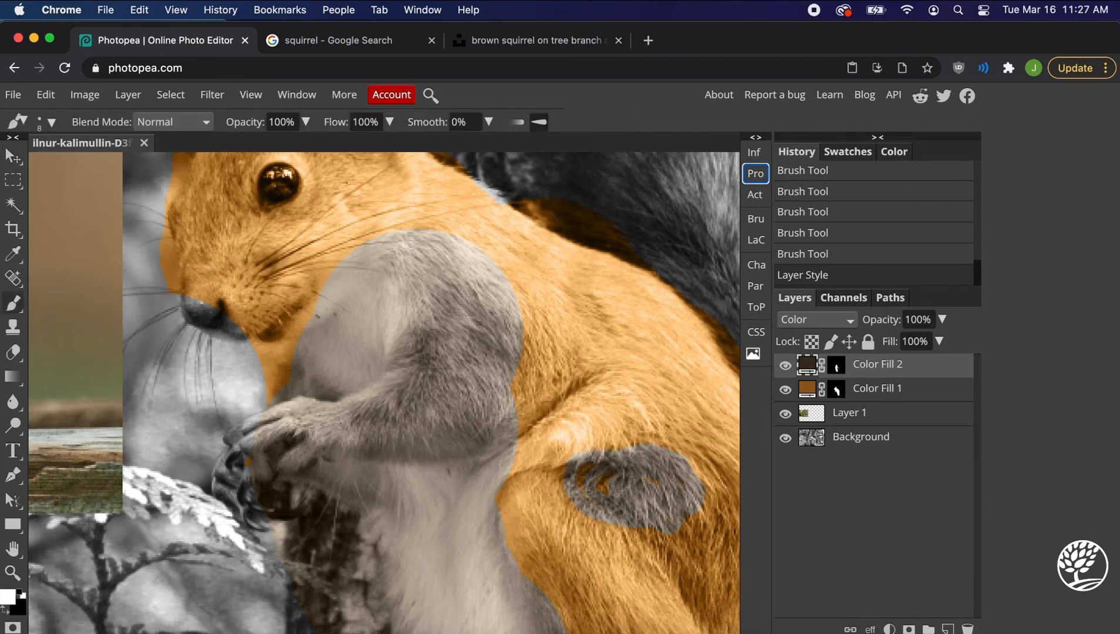
left_click(40, 122)
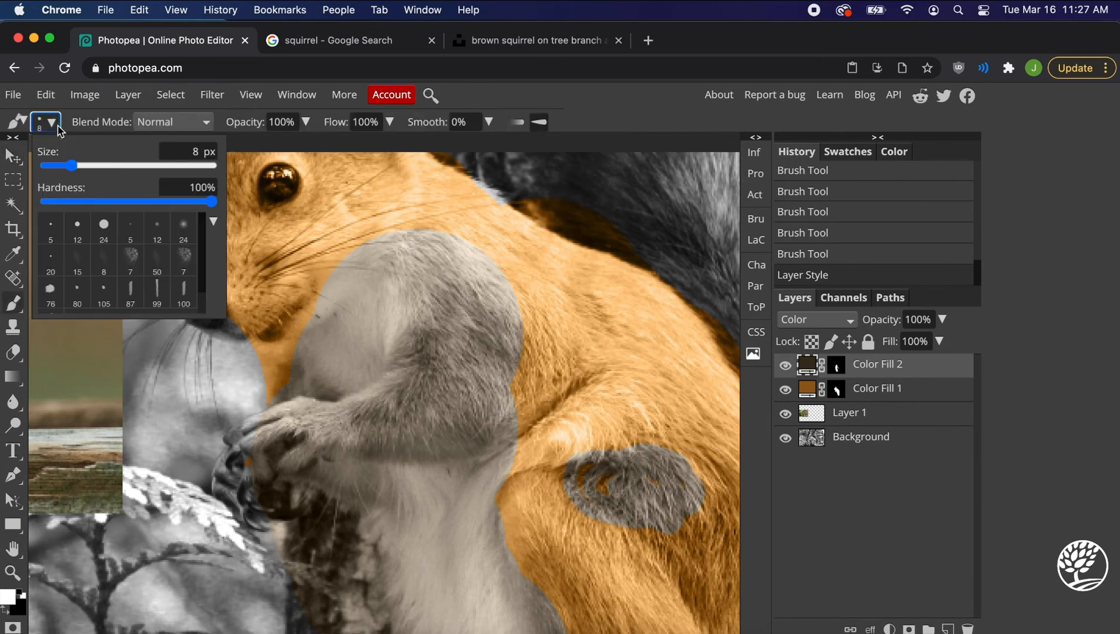
left_click(79, 166)
left_click(118, 170)
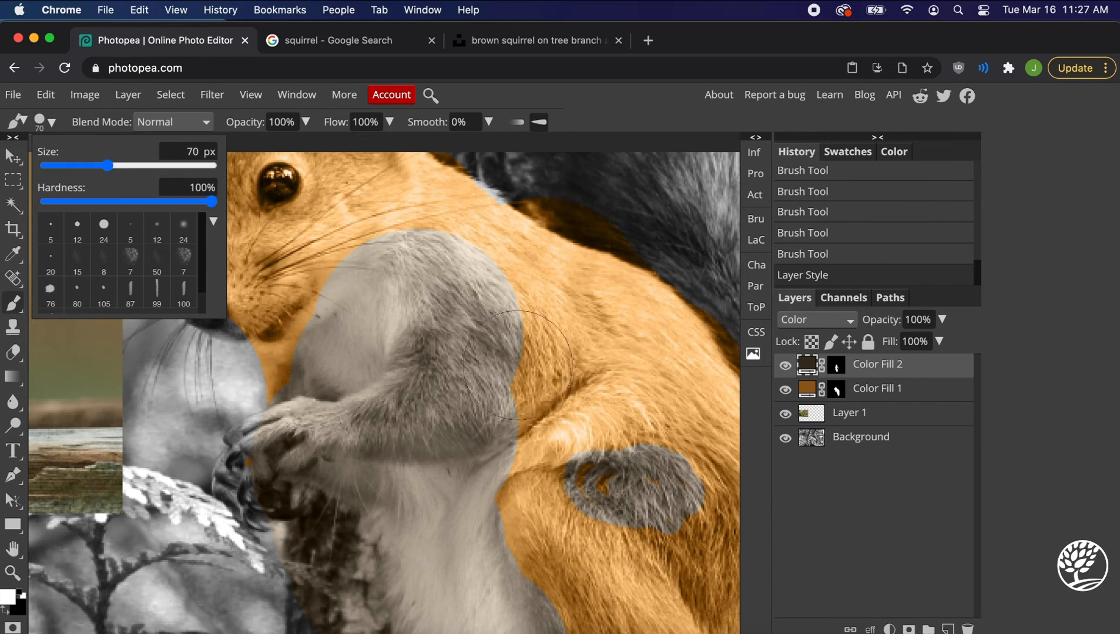
left_click(658, 496)
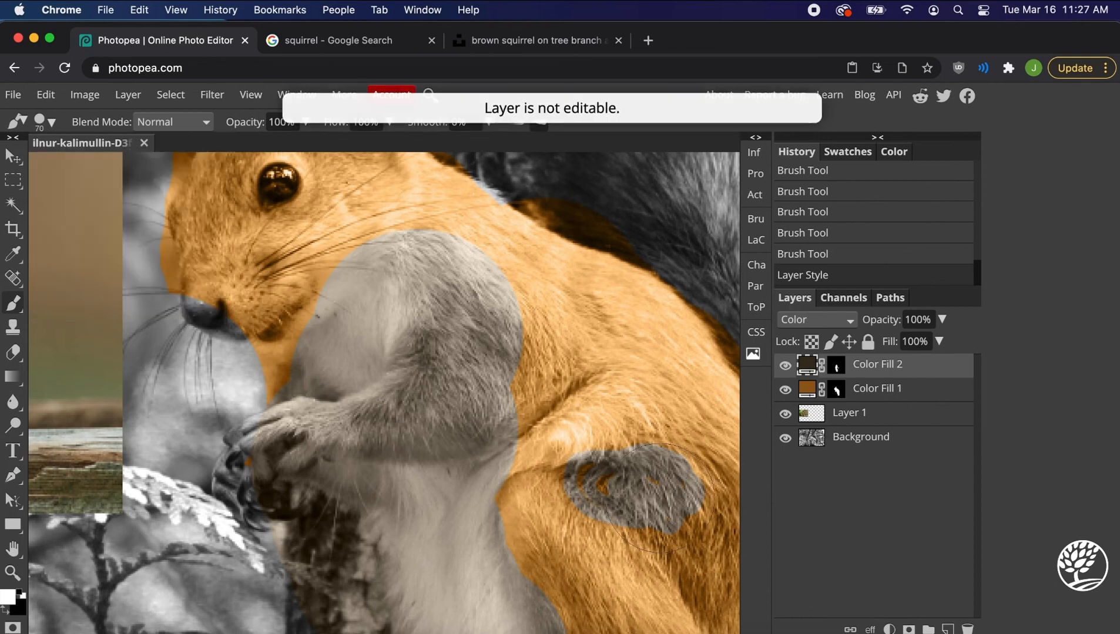
left_click(836, 366)
mouse_move(669, 476)
left_mouse_down()
mouse_move(599, 475)
mouse_move(633, 467)
mouse_move(601, 484)
mouse_move(631, 500)
mouse_move(631, 462)
left_mouse_up()
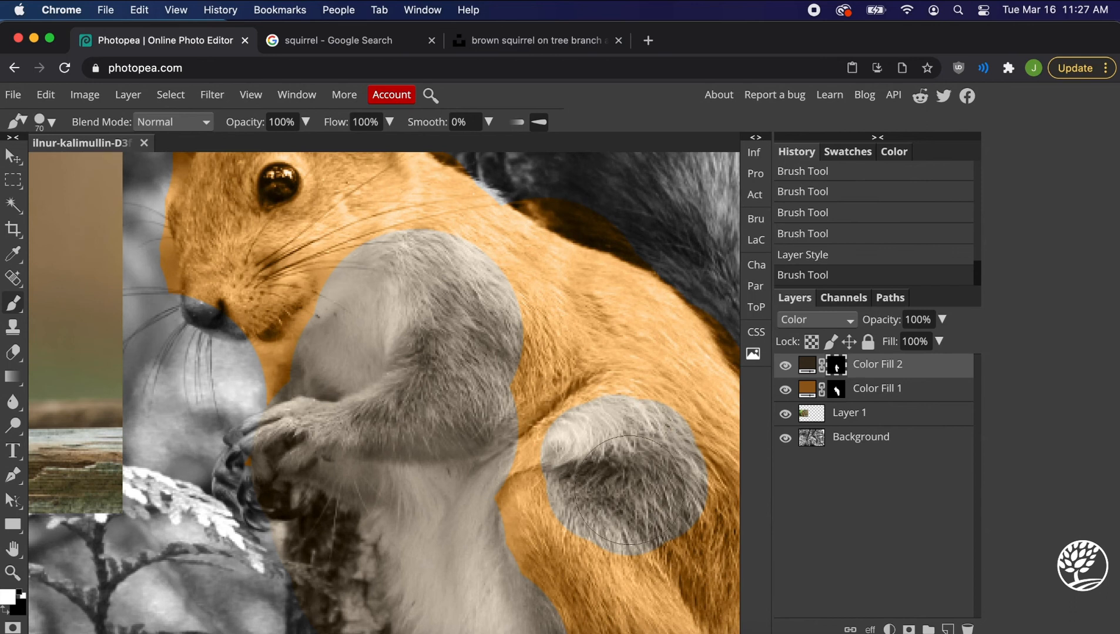
scroll(647, 458, "down", 2)
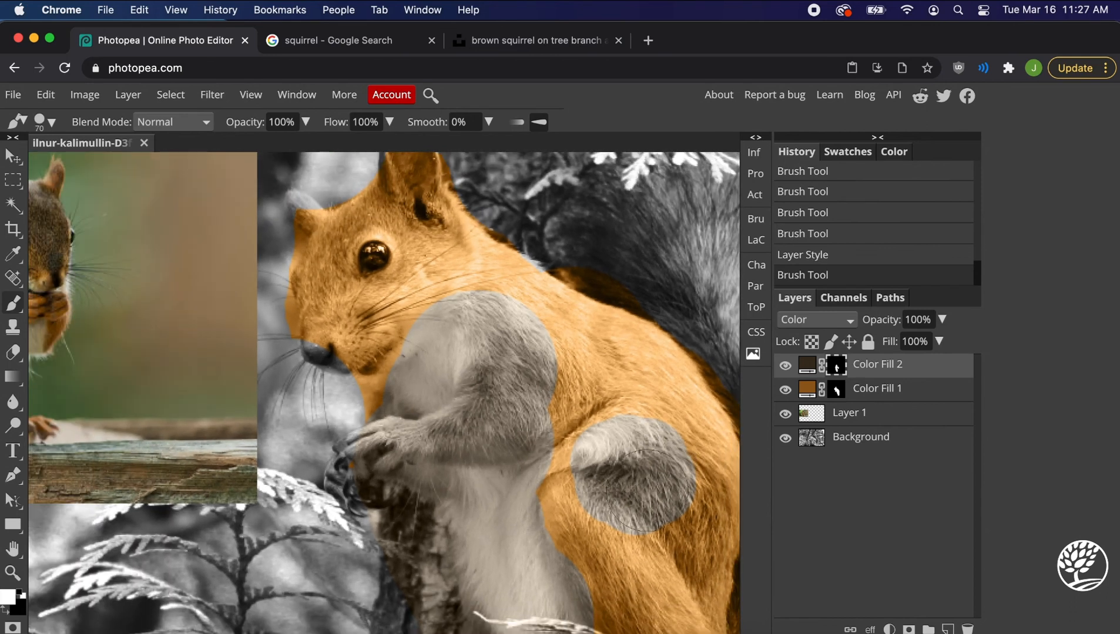
scroll(660, 457, "up", 3)
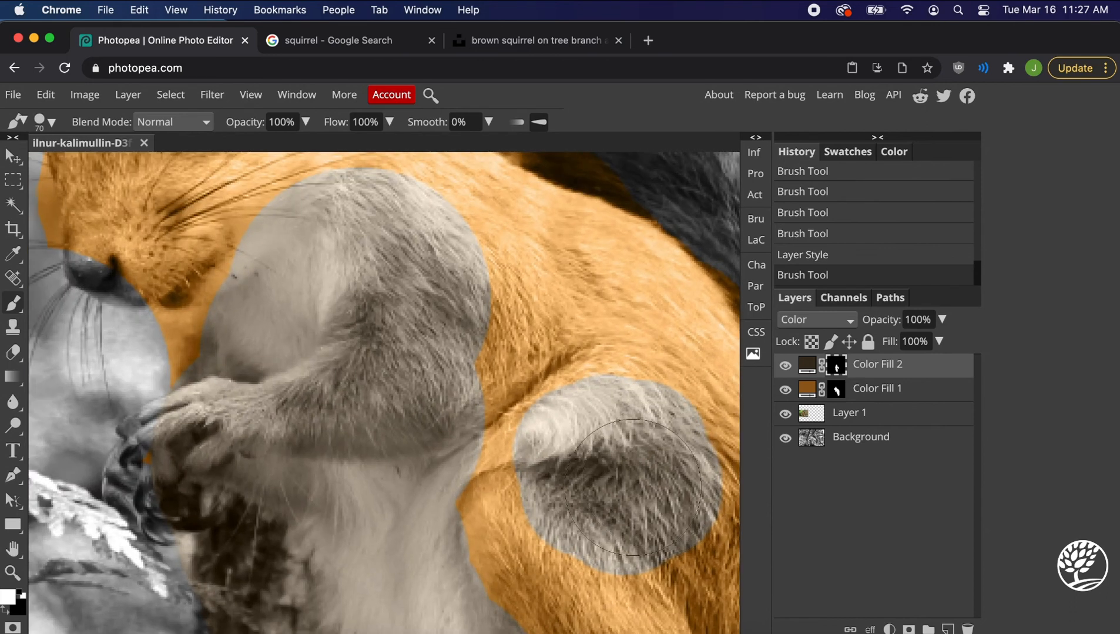
mouse_move(577, 512)
left_mouse_down()
mouse_move(646, 364)
mouse_move(529, 359)
left_mouse_up()
Shift the hue of Color Fill 2 from brown to a dark blue.
scroll(604, 379, "down", 1)
scroll(604, 379, "down", 3)
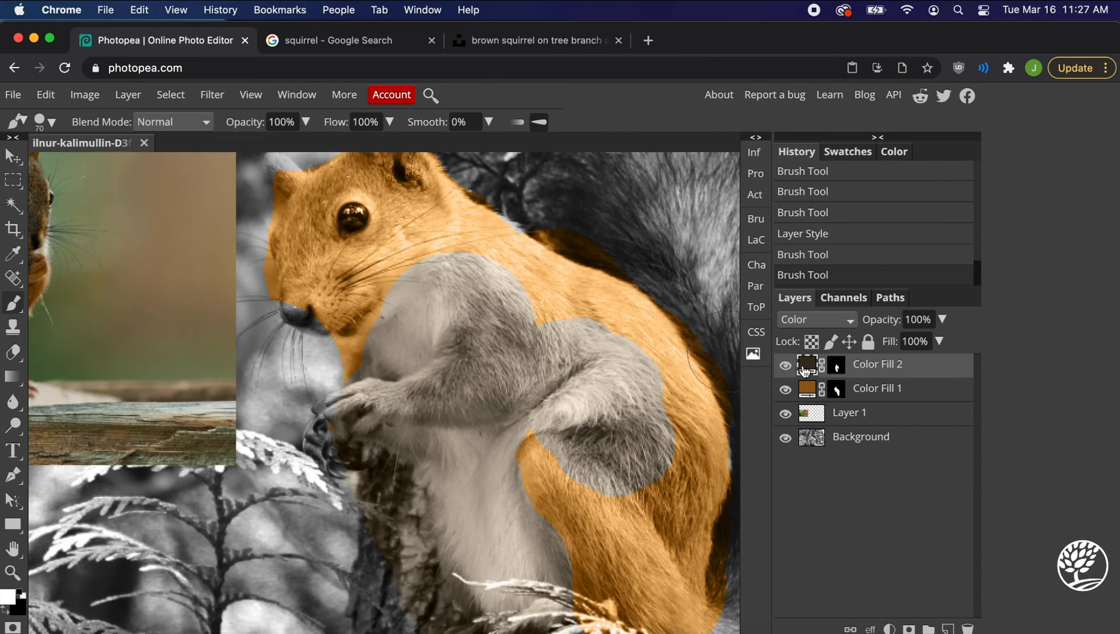
left_click(755, 174)
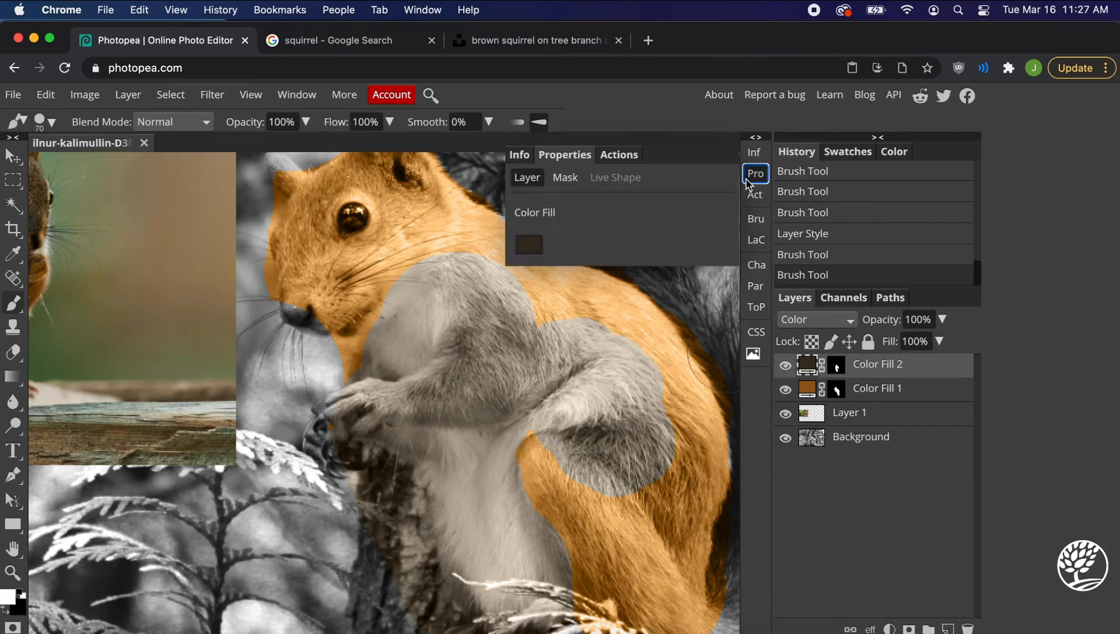
left_click(529, 246)
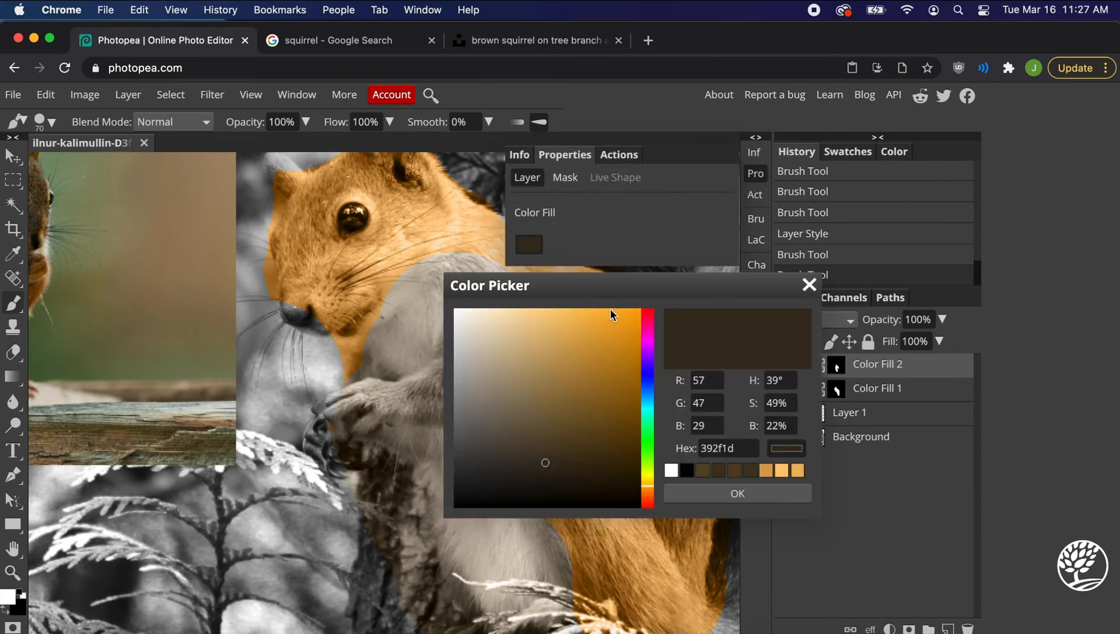
left_click(646, 379)
left_click(730, 495)
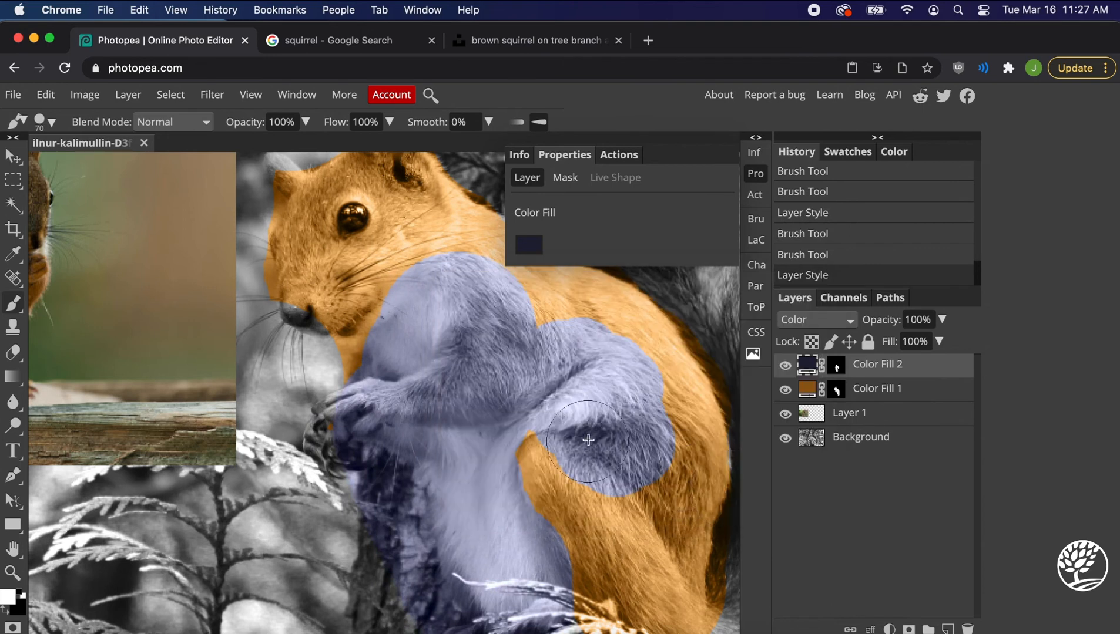
scroll(588, 440, "up", 3)
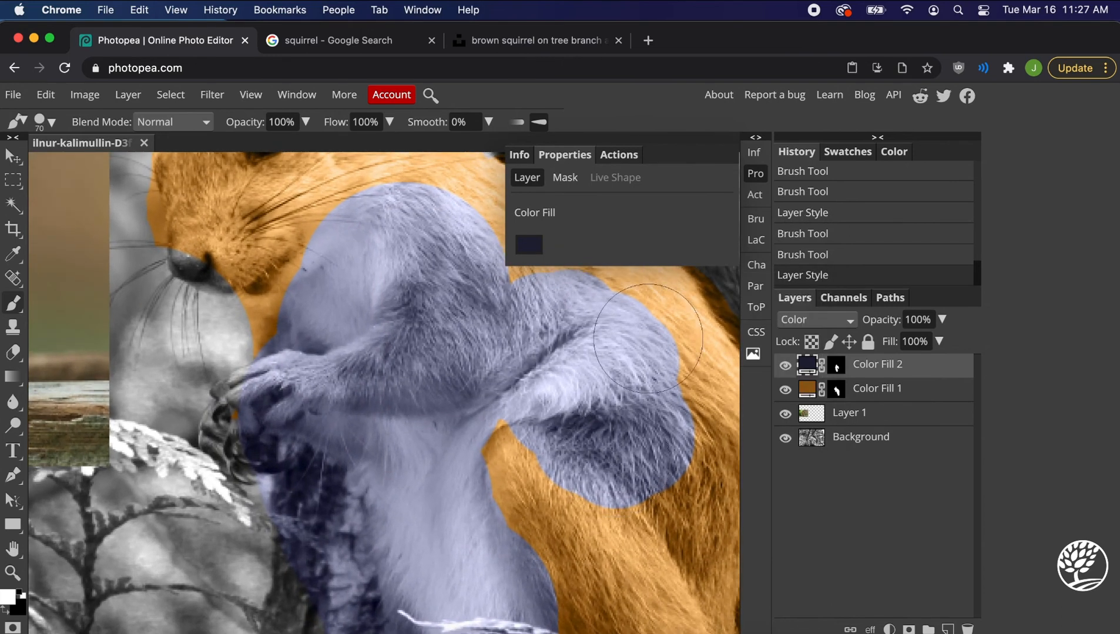
scroll(587, 452, "down", 2)
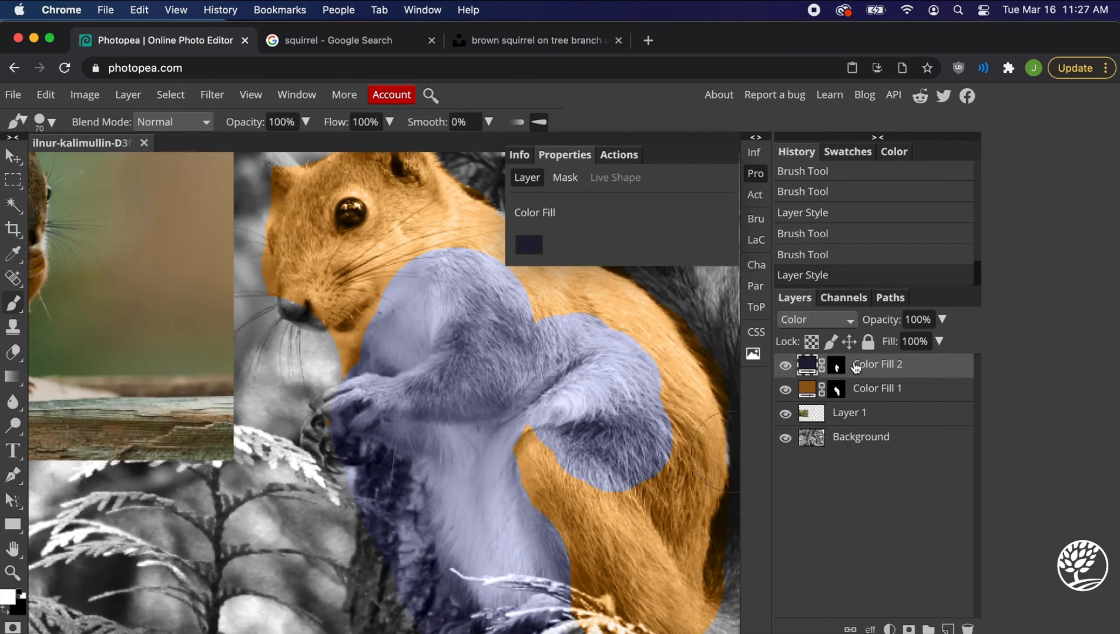
Try to reorder Color Fill 1 and Color Fill 2, and undo the accidental mask transfer and layer move.
scroll(411, 464, "down", 4)
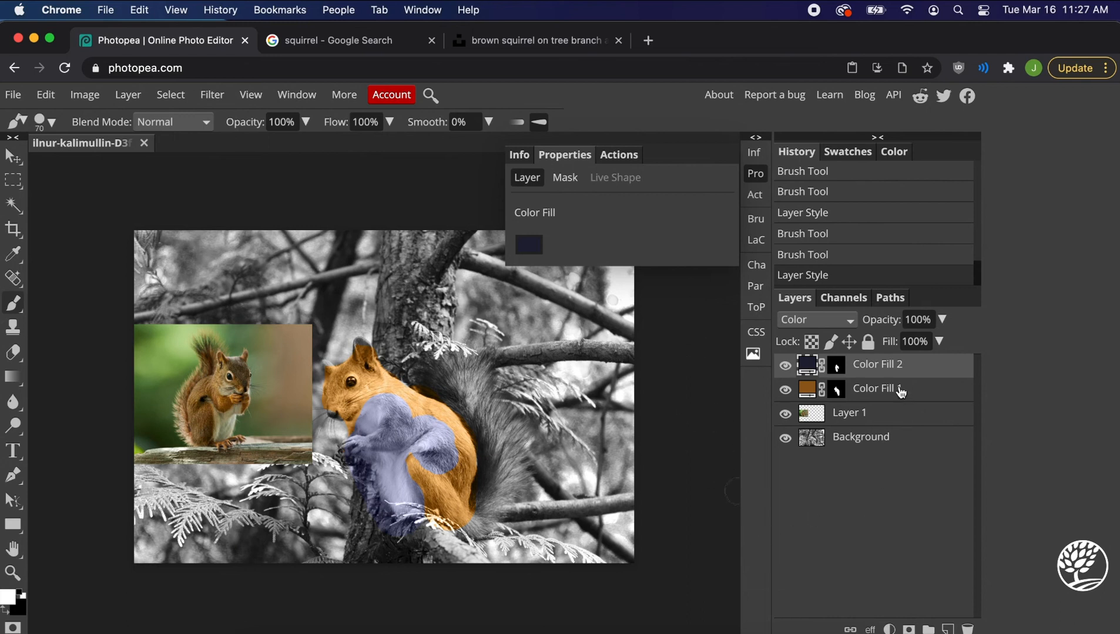
mouse_move(877, 393)
left_mouse_down()
mouse_move(880, 351)
mouse_move(878, 399)
left_mouse_up()
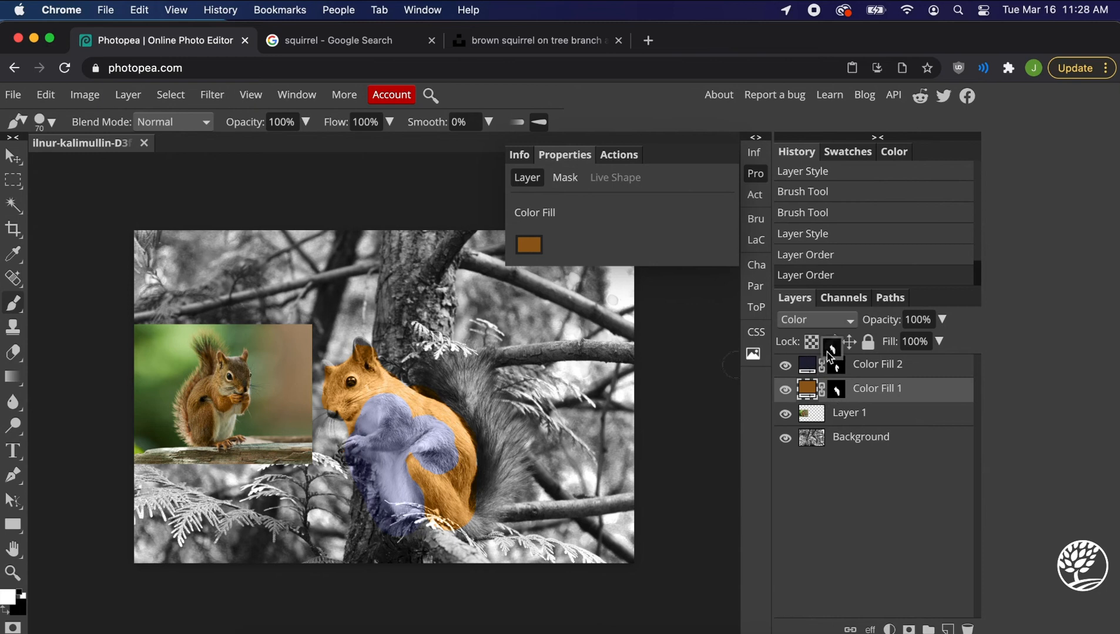
left_click_drag(856, 368, 841, 397)
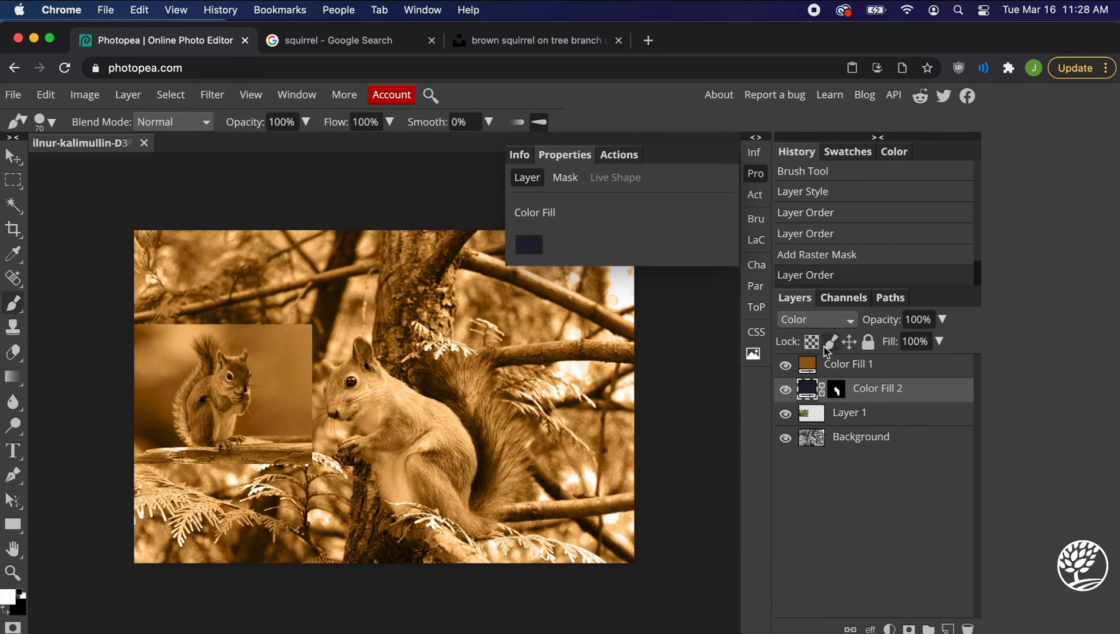
key("ctrl+z")
key("ctrl+z")
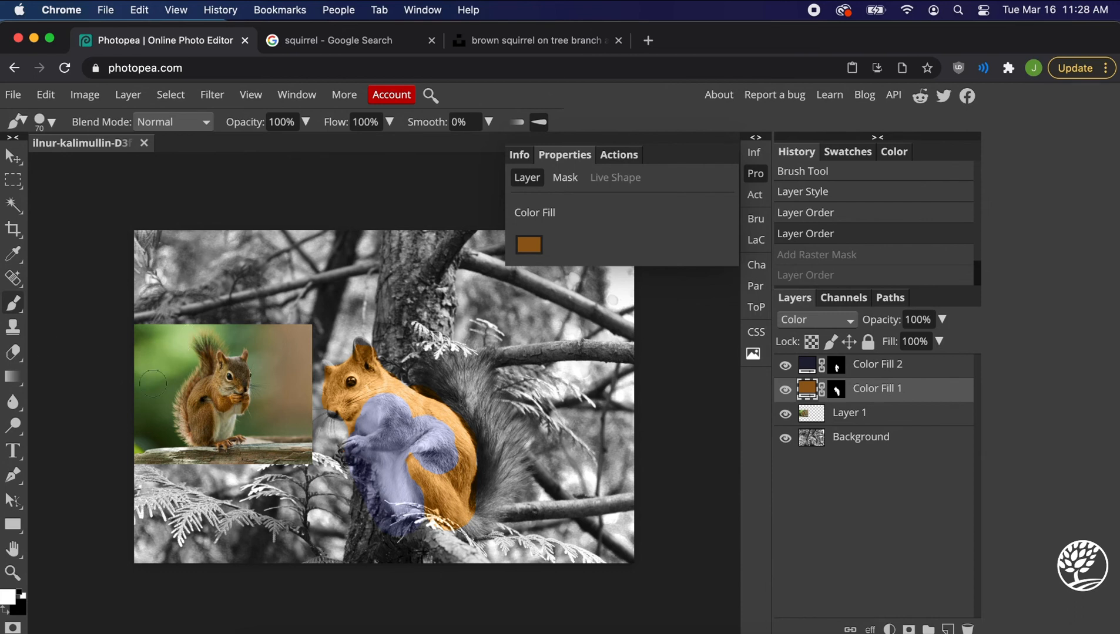
Move the Color Fill 1 layer above Color Fill 2 in the layer stack.
left_click_drag(911, 392, 918, 360)
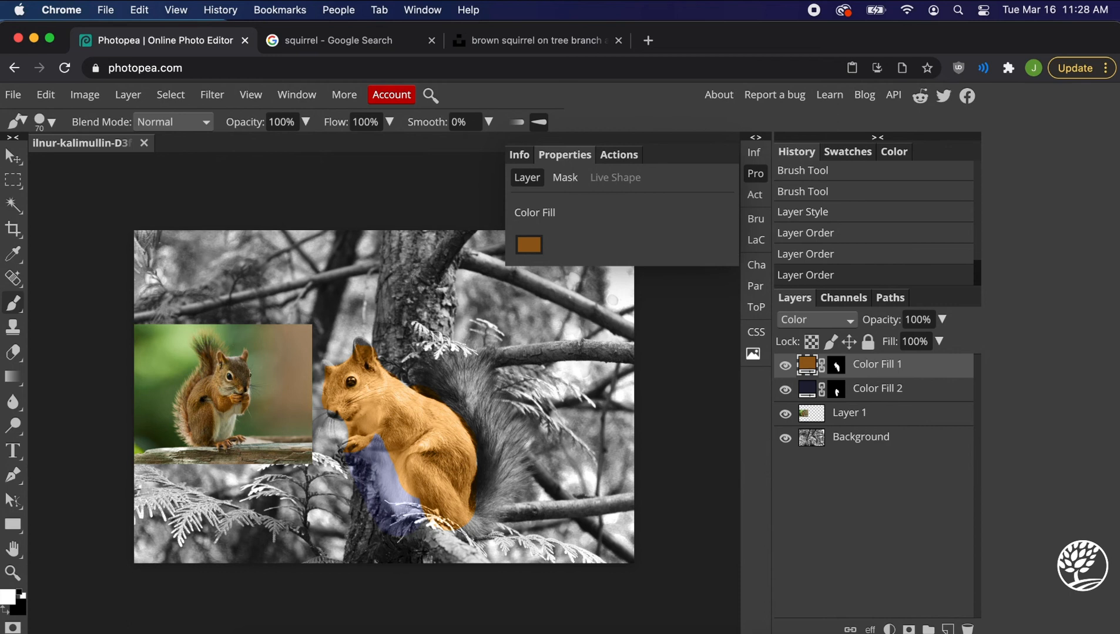
scroll(395, 284, "up", 5)
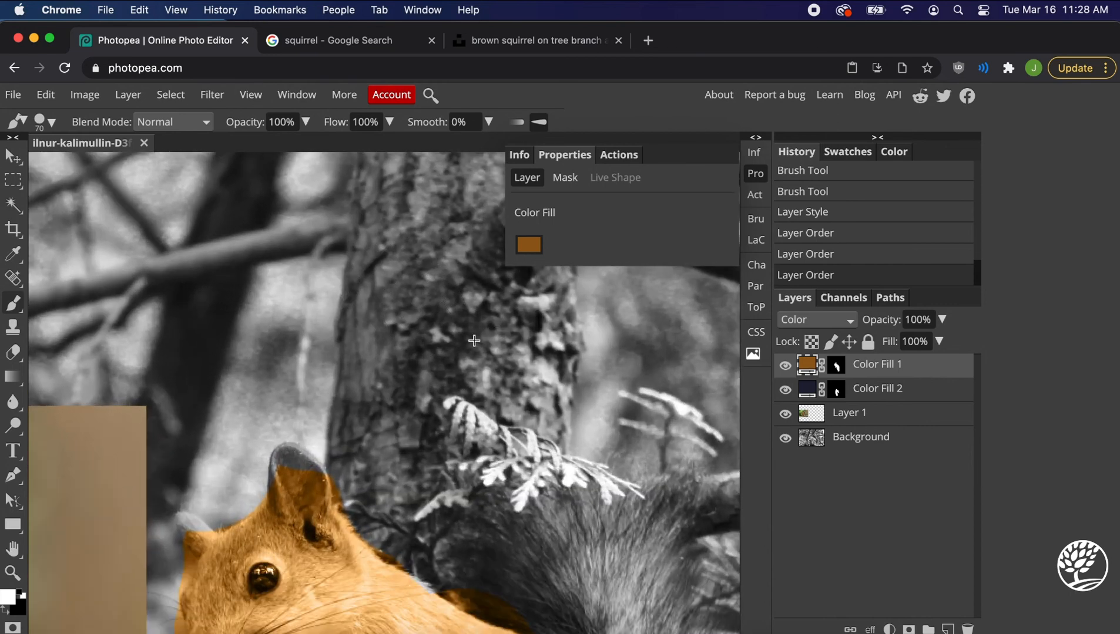
scroll(475, 339, "down", 5)
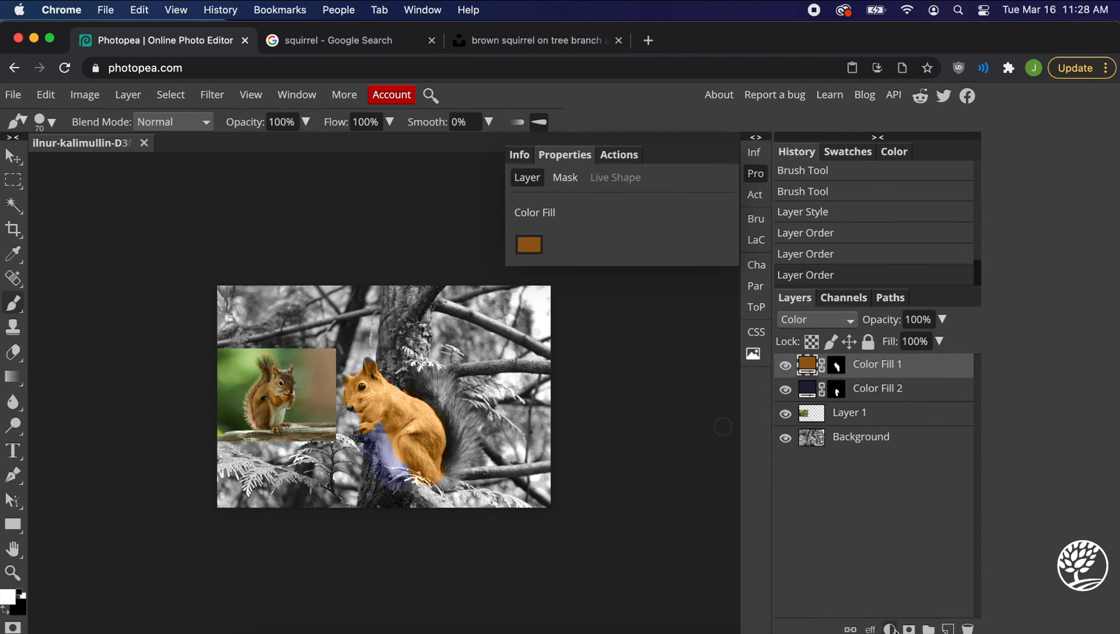
left_click(898, 397)
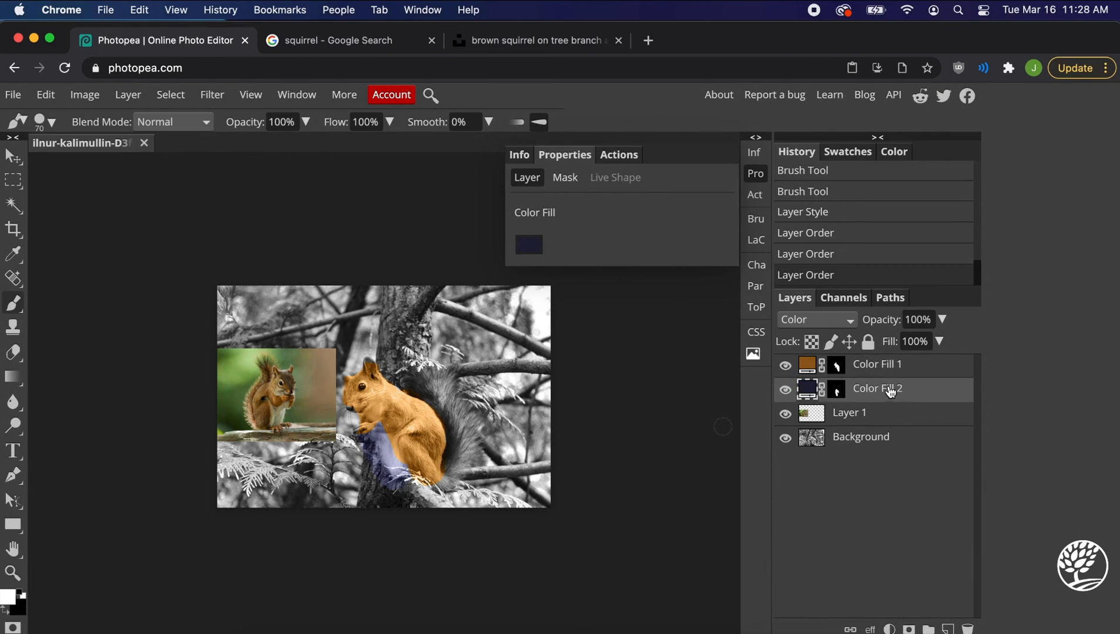
key("super+v")
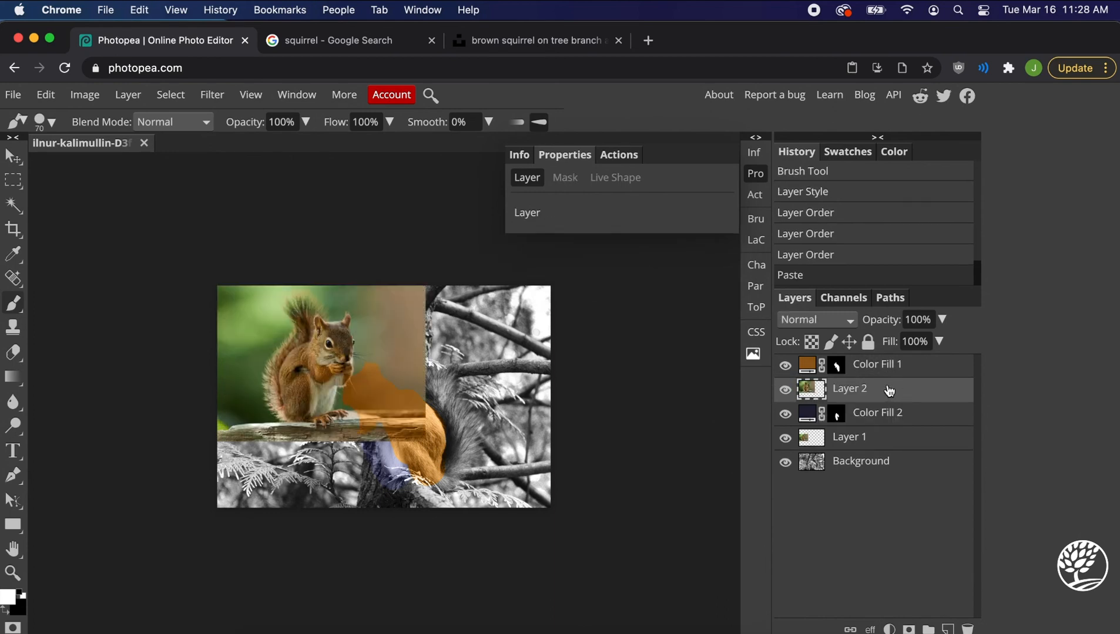
key("super+z")
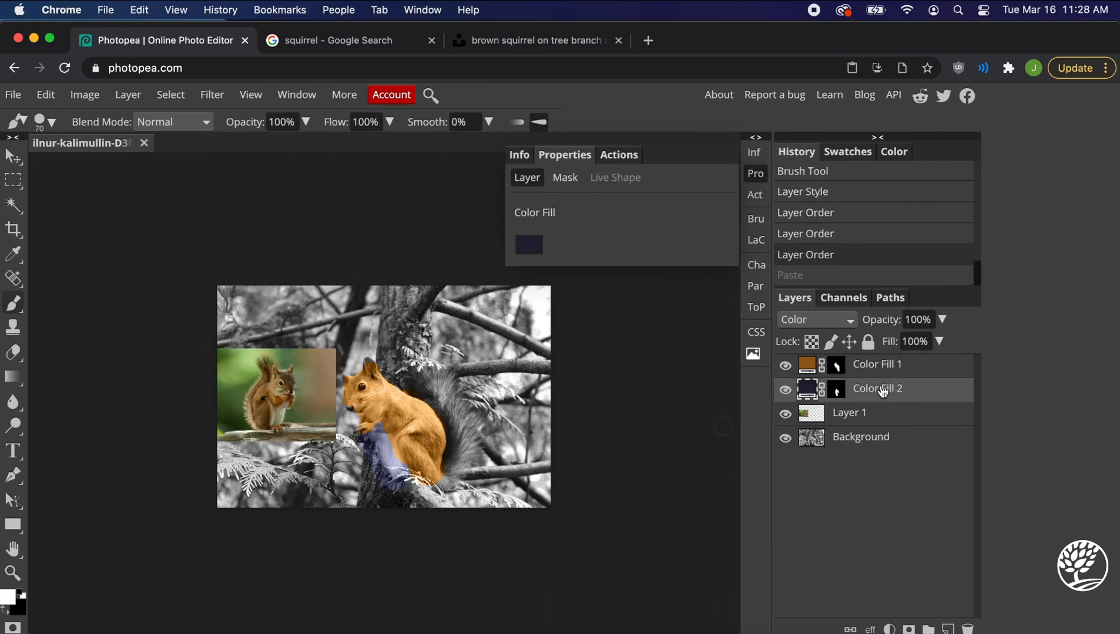
left_click(841, 397, "shift")
left_click(841, 395, "shift")
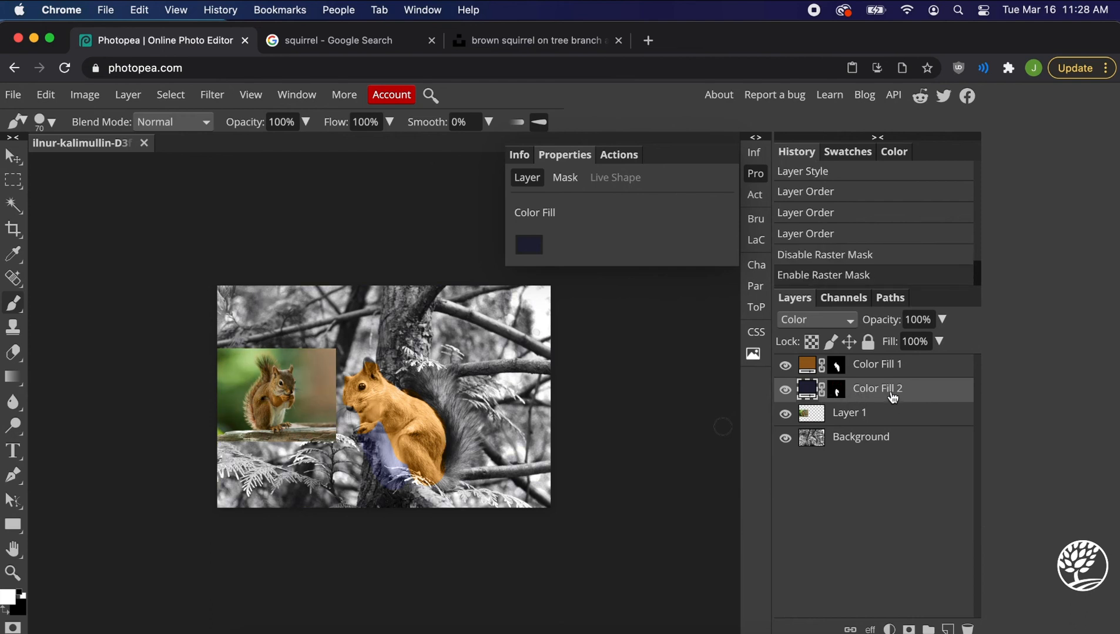
Duplicate the Color Fill 2 layer and paint the copy's mask completely black with a 285 px brush.
right_click(890, 397)
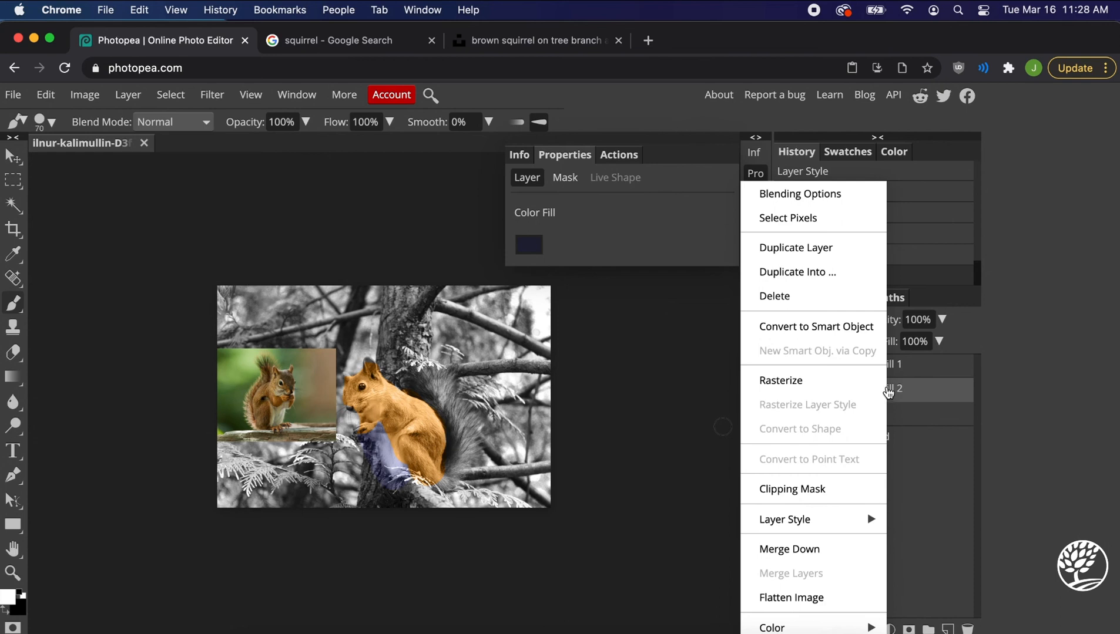
left_click(827, 254)
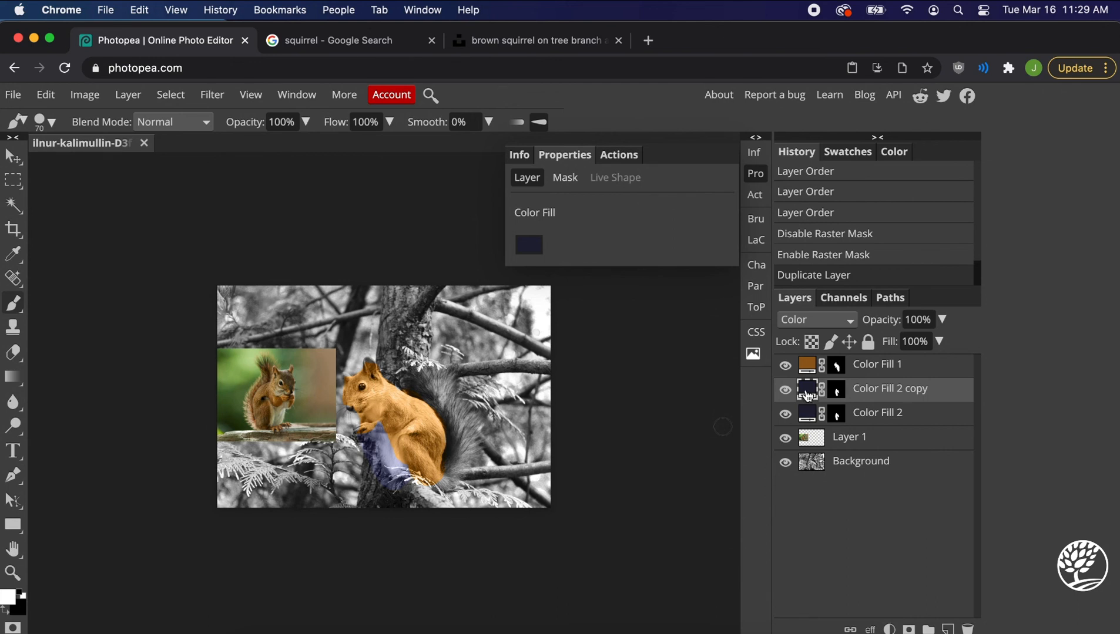
left_click(843, 391)
key("x")
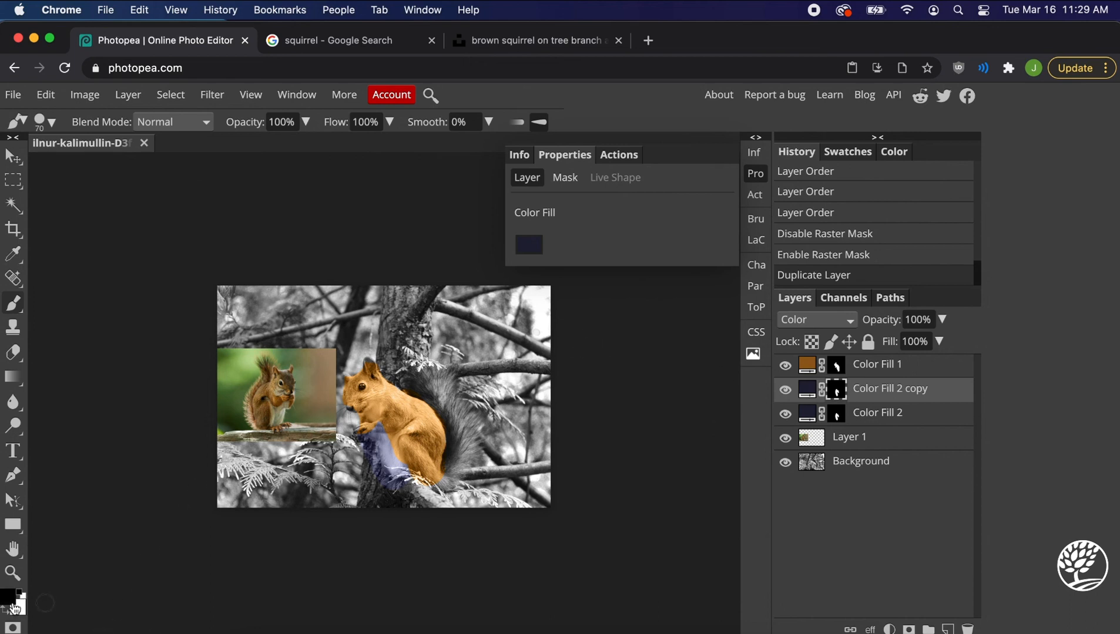
left_click(47, 122)
left_click_drag(92, 167, 155, 170)
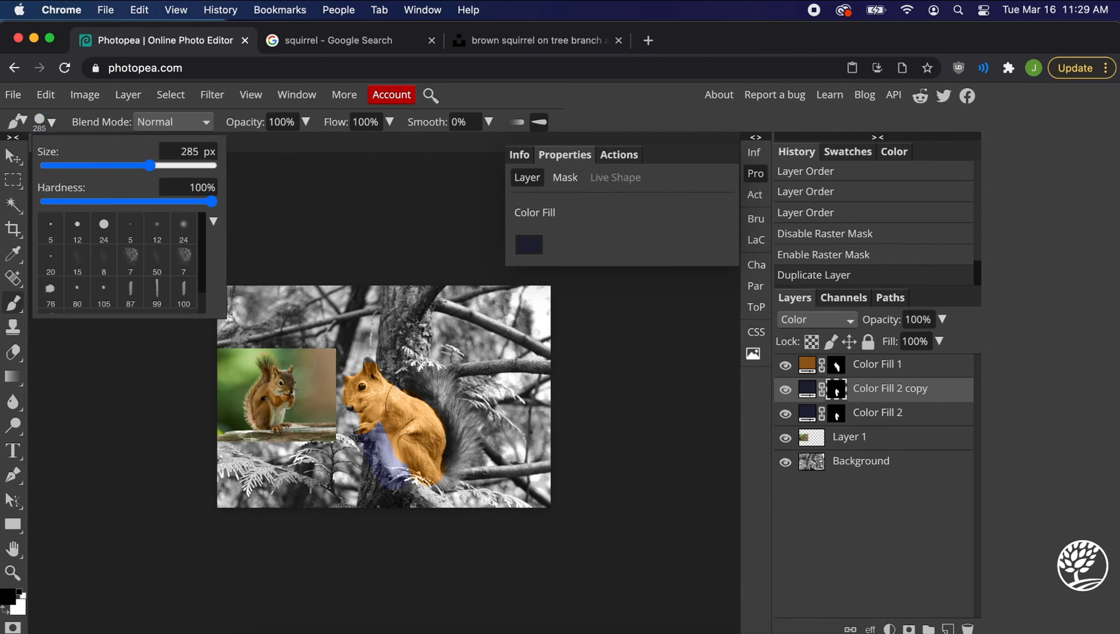
left_click_drag(263, 379, 442, 412)
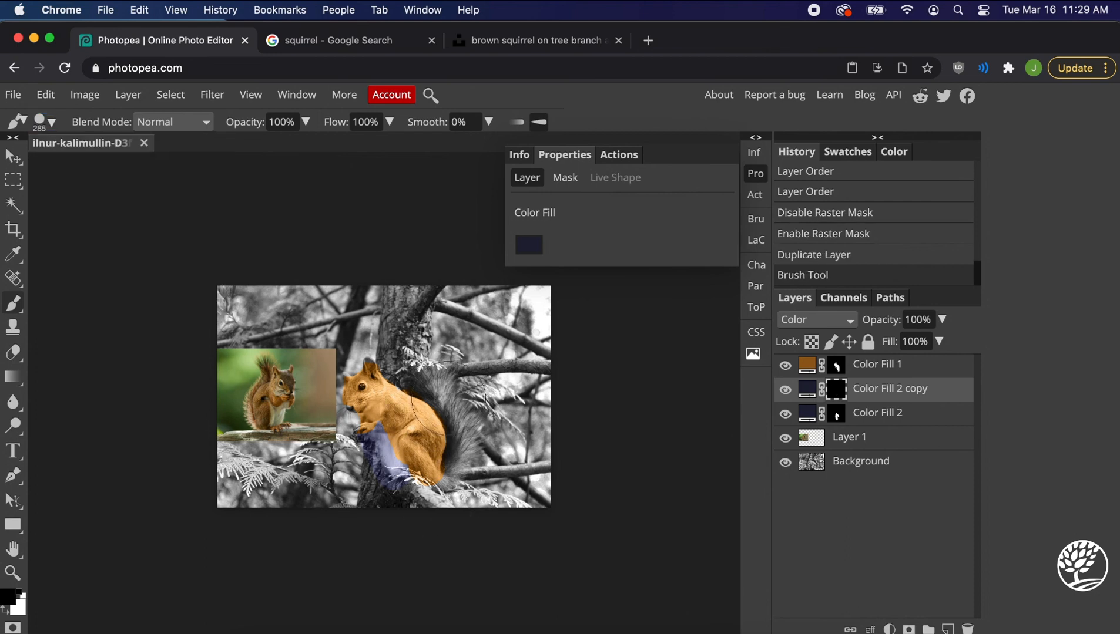
Change the fill color of the Color Fill 2 copy layer to bright red, hex e22c3c.
left_click(804, 391)
left_click(529, 246)
left_click(652, 313)
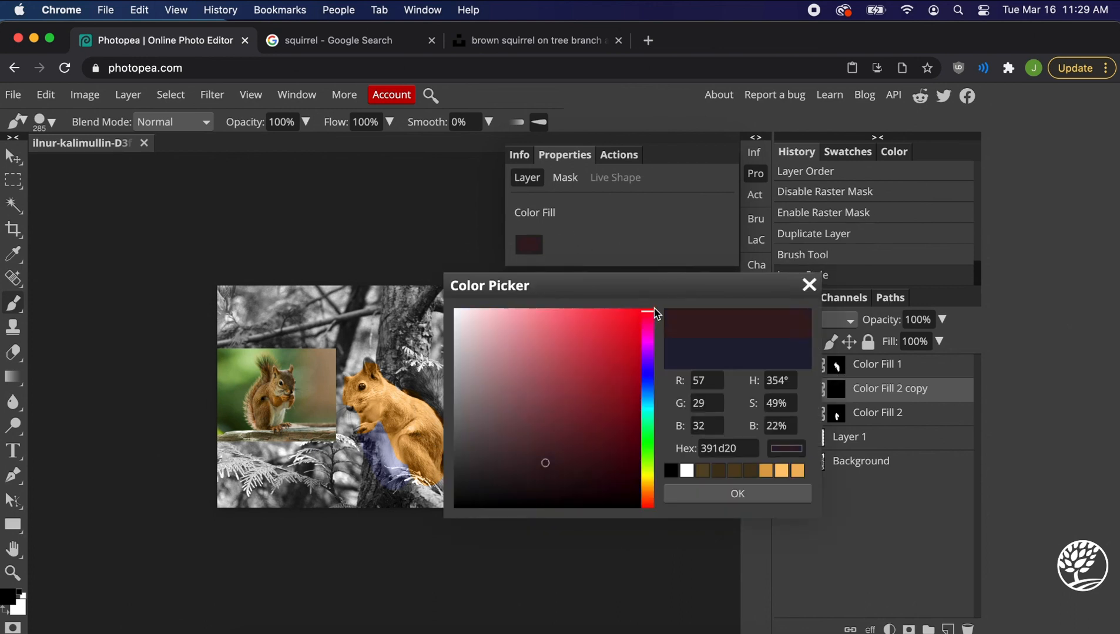
left_click(603, 331)
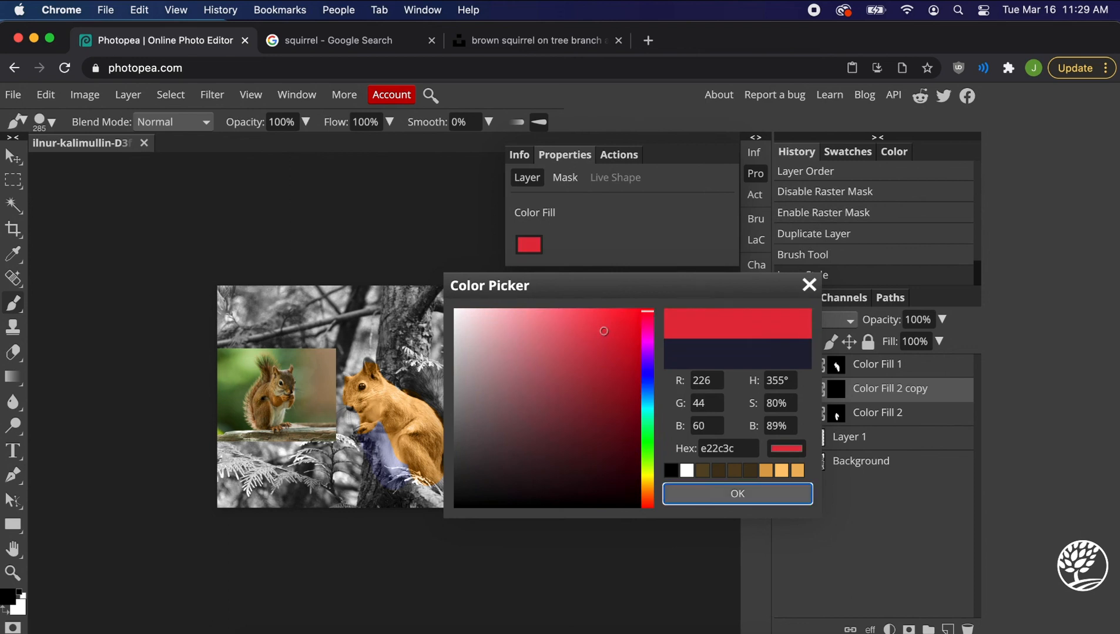
left_click(736, 494)
Paint white on the Color Fill 2 copy mask to reveal red over the tree trunk and the squirrel's tail.
scroll(447, 382, "up", 3)
left_click(428, 300)
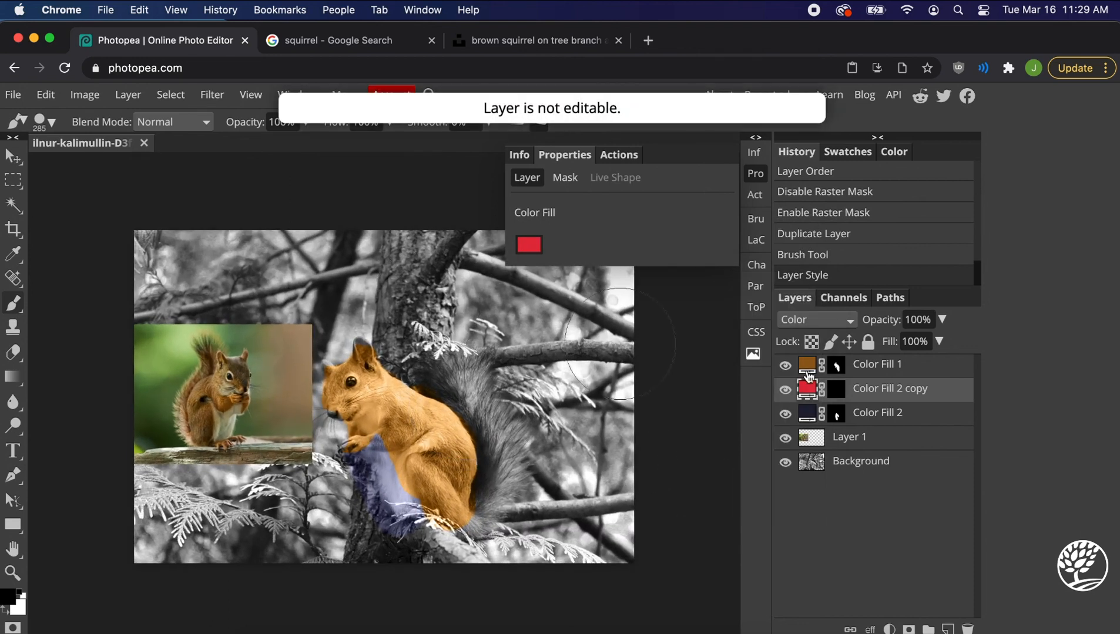
left_click(836, 389)
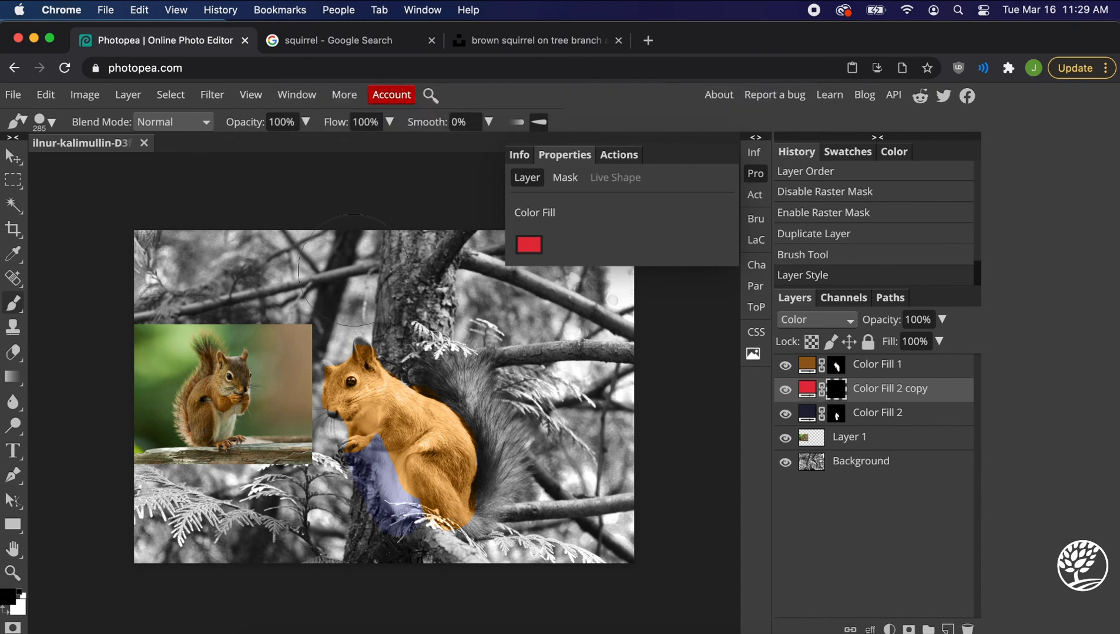
left_click(438, 350)
left_click(480, 355)
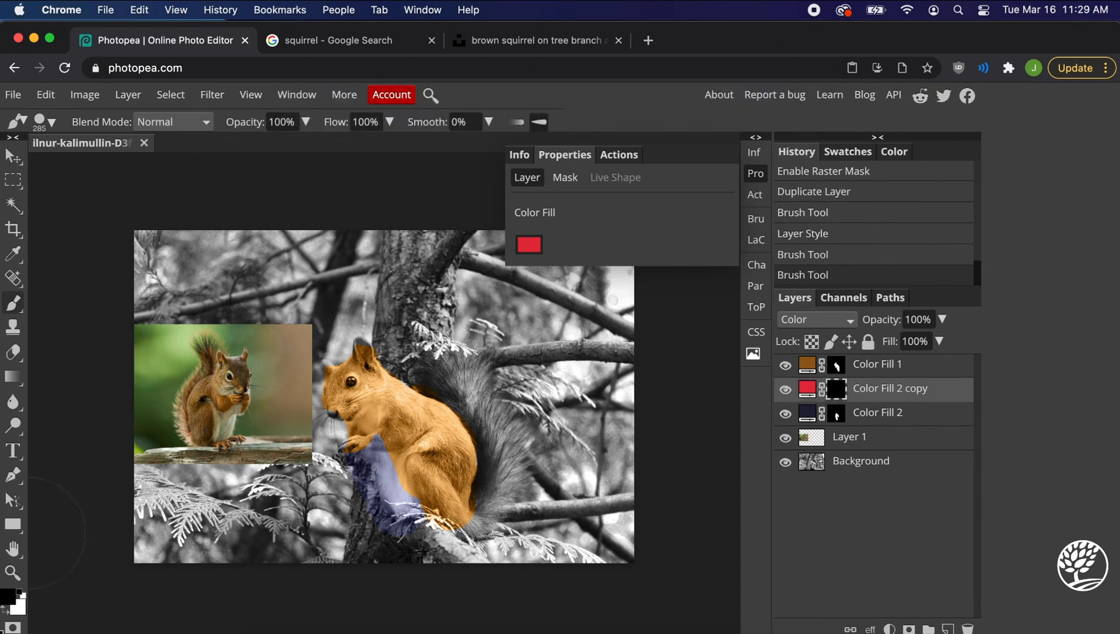
left_click(20, 601)
left_click_drag(425, 295, 541, 414)
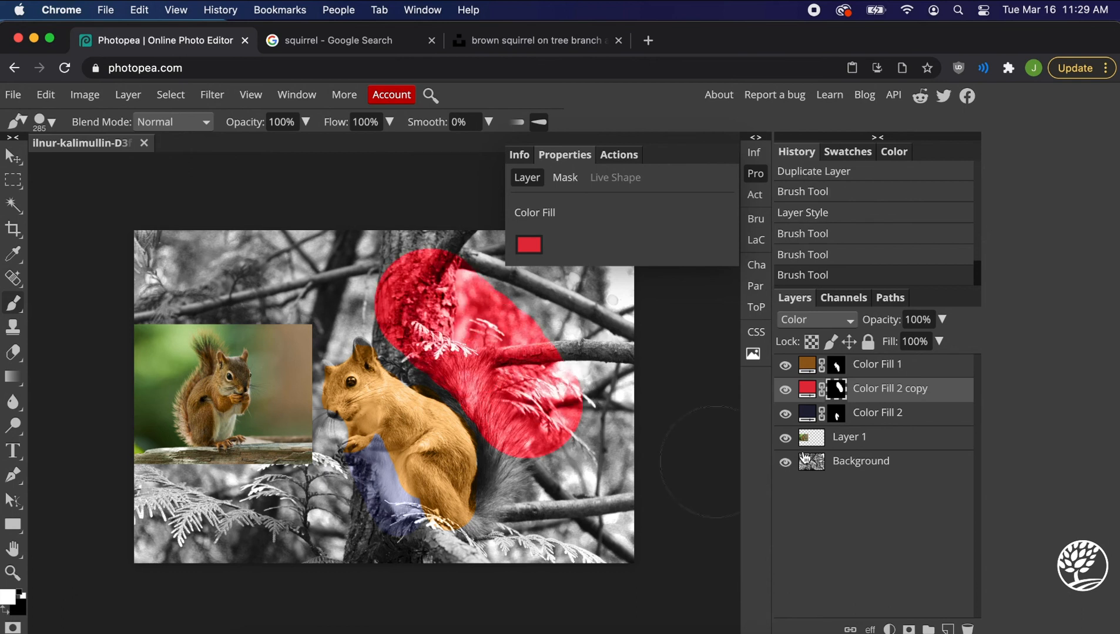
Paint black on the Color Fill 2 copy mask to remove red from the upper trunk, and hide the reference photo on Layer 1.
left_click(21, 612)
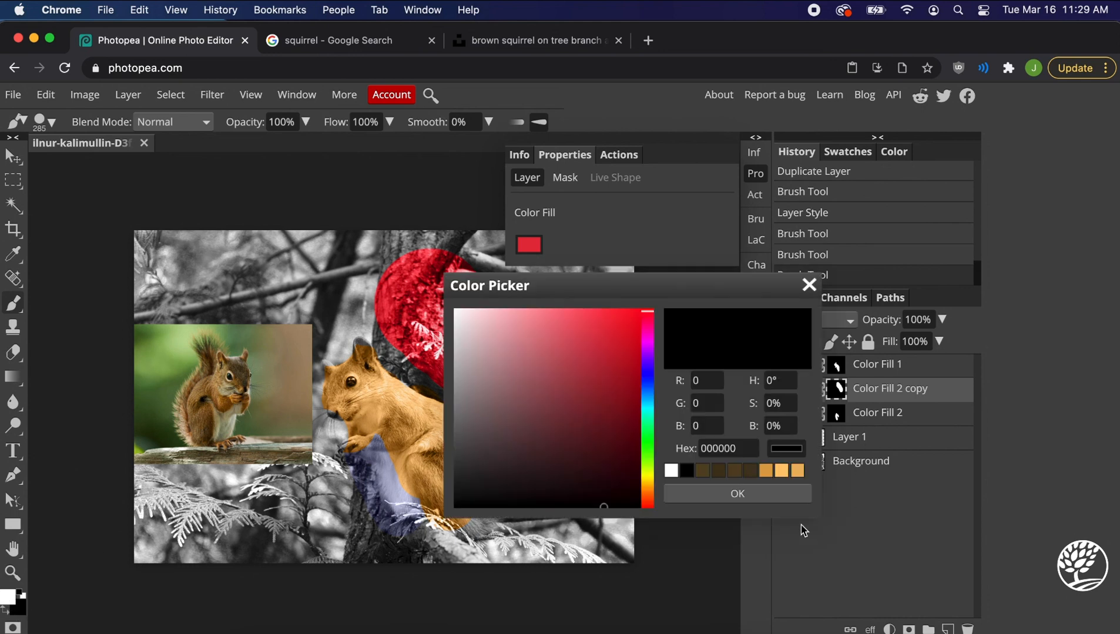
left_click(763, 498)
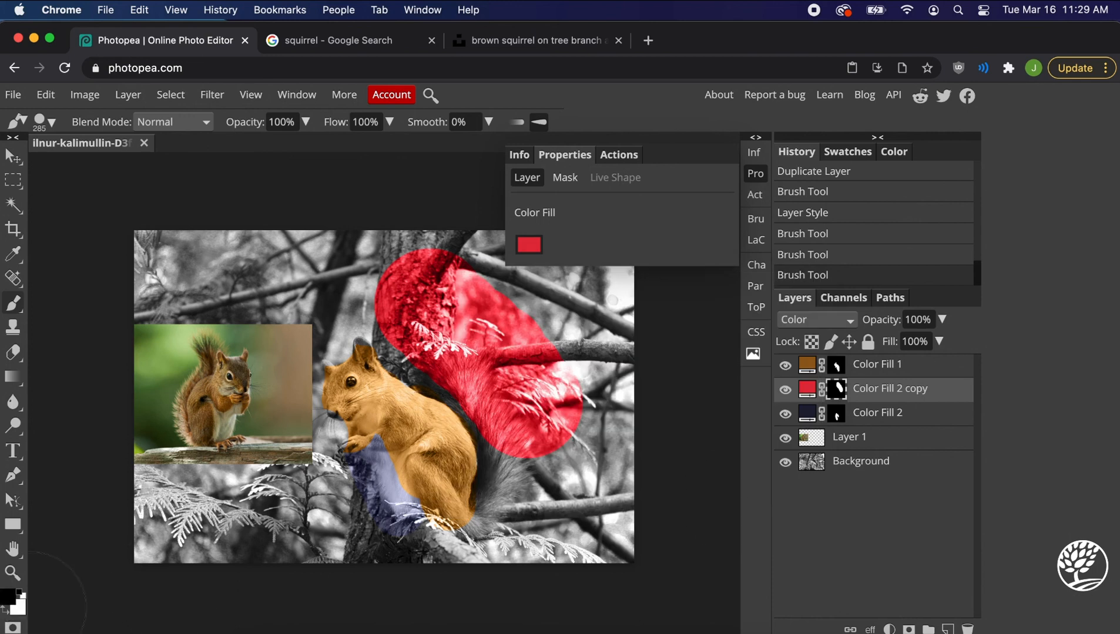
mouse_move(438, 281)
left_mouse_down()
mouse_move(409, 289)
mouse_move(430, 300)
left_mouse_up()
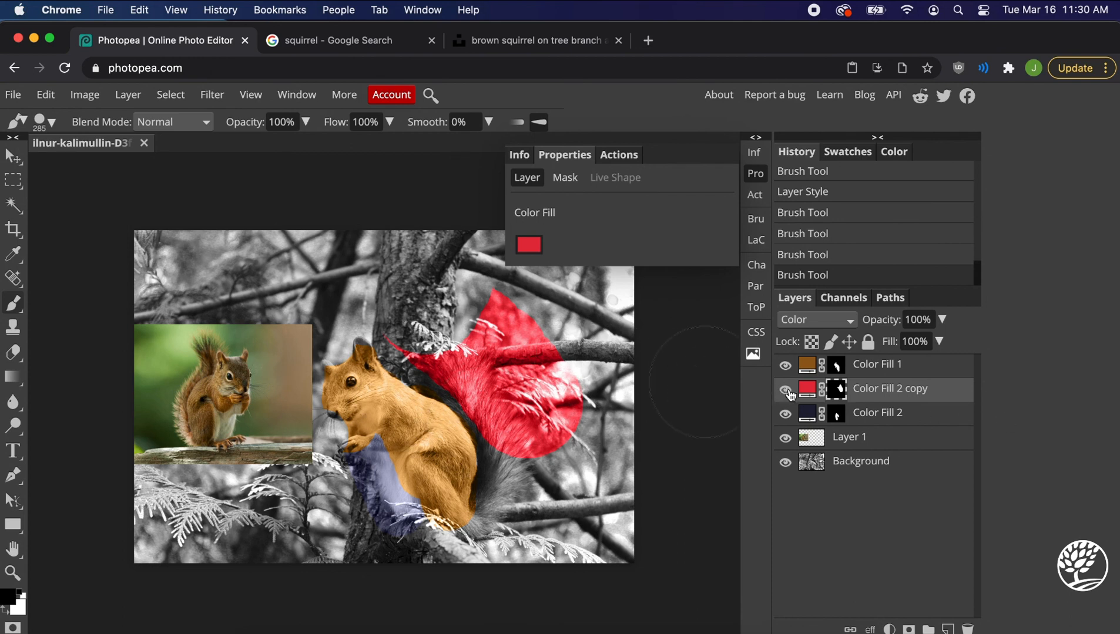
left_click(785, 438)
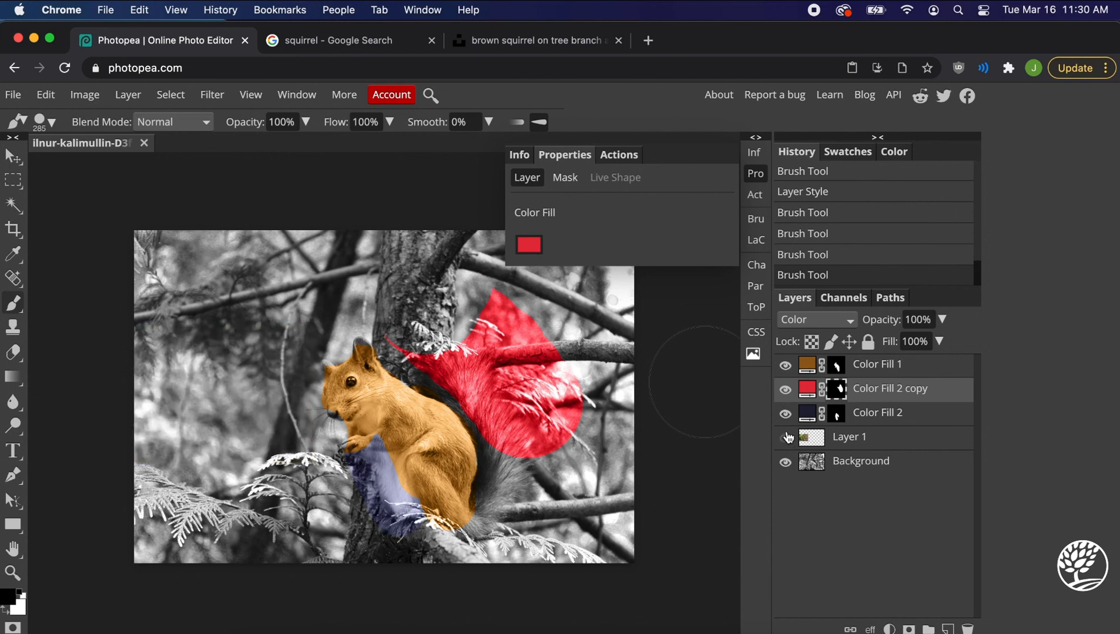